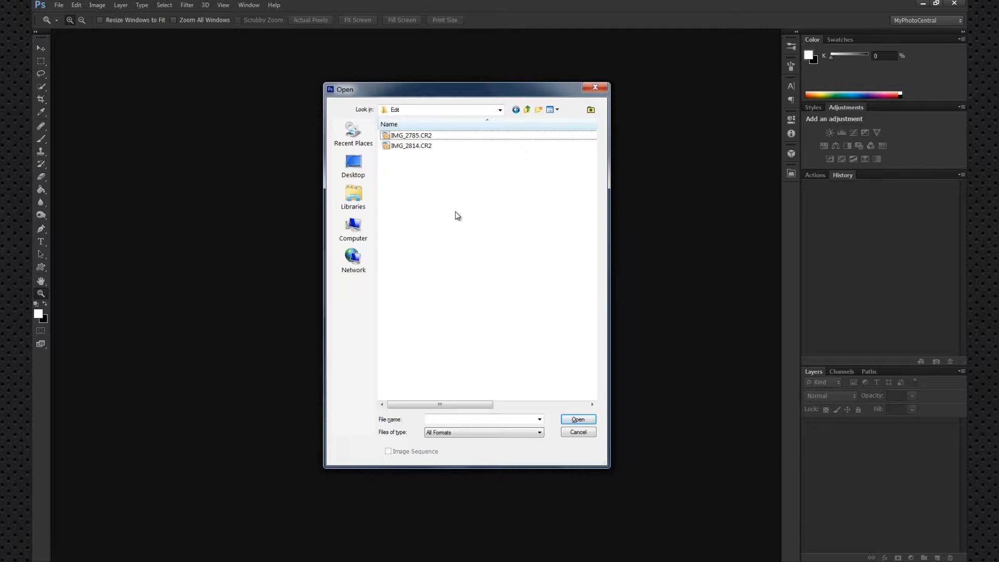
Open the raw photo IMG_2814.CR2 and apply automatic tone settings to it.
{"action": "left_click", "coordinate": [422, 149]}
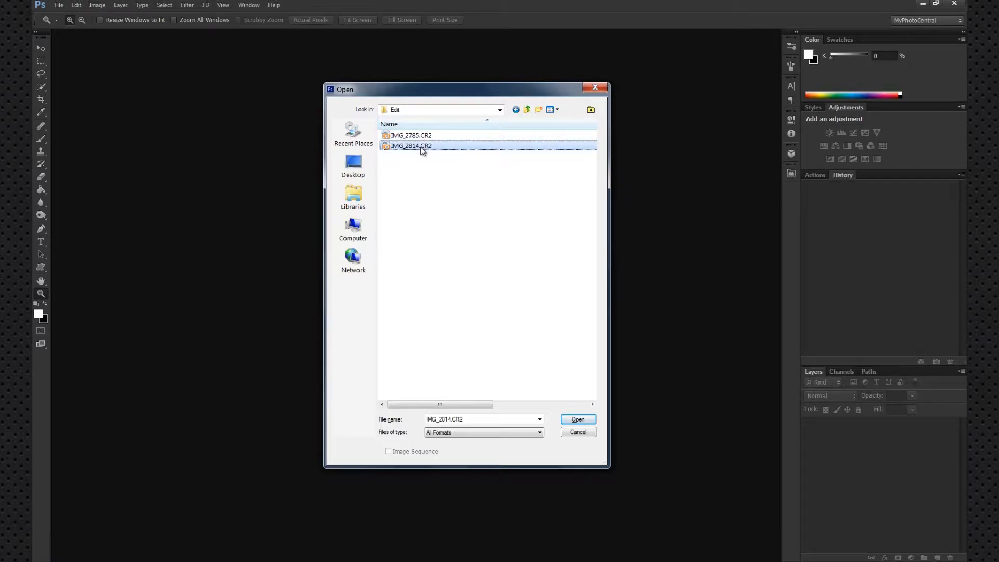
{"action": "left_click", "coordinate": [577, 419]}
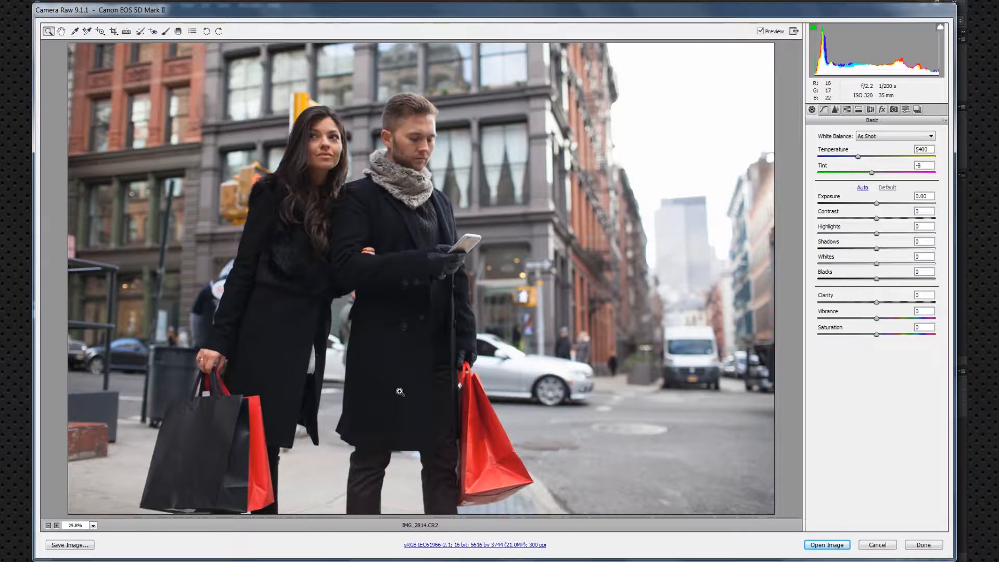
{"action": "left_click", "coordinate": [861, 189]}
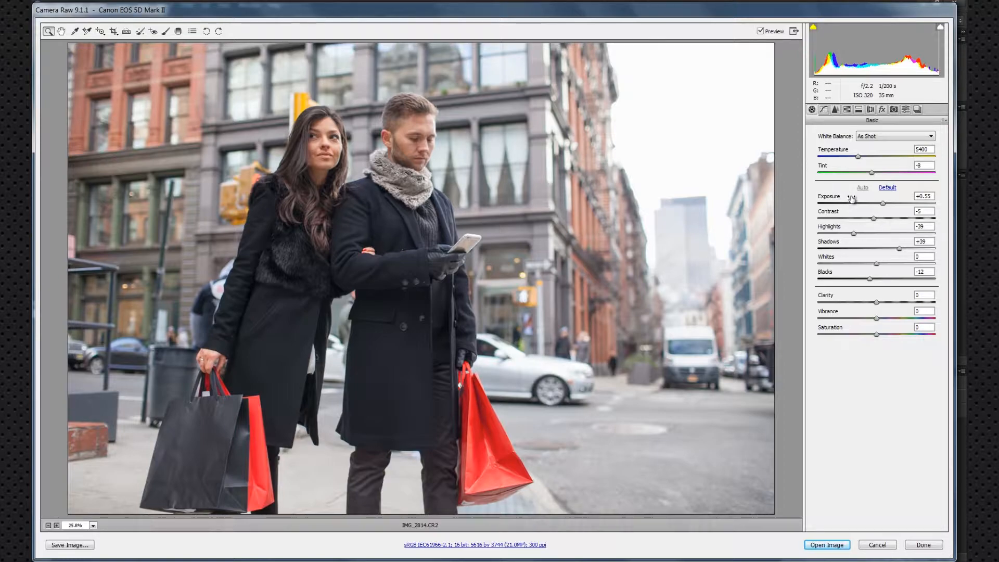
Fine-tune the raw tones: Exposure +0.35, Shadows +33 and Blacks -13.
{"action": "left_click_drag", "start_coordinate": [889, 205], "coordinate": [881, 205]}
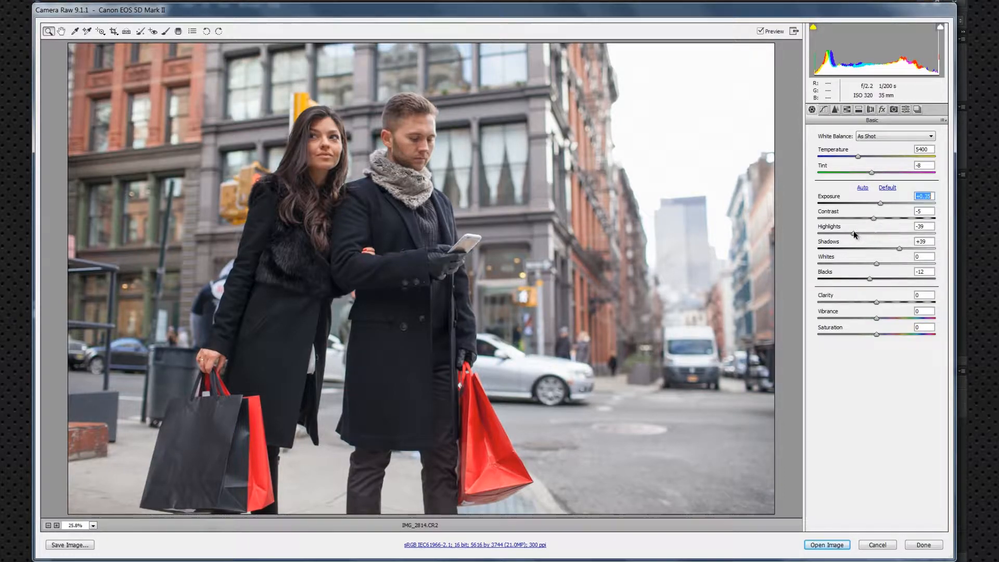
{"action": "mouse_move", "coordinate": [899, 249]}
{"action": "left_mouse_down"}
{"action": "mouse_move", "coordinate": [863, 247]}
{"action": "mouse_move", "coordinate": [915, 247]}
{"action": "mouse_move", "coordinate": [901, 250]}
{"action": "left_mouse_up"}
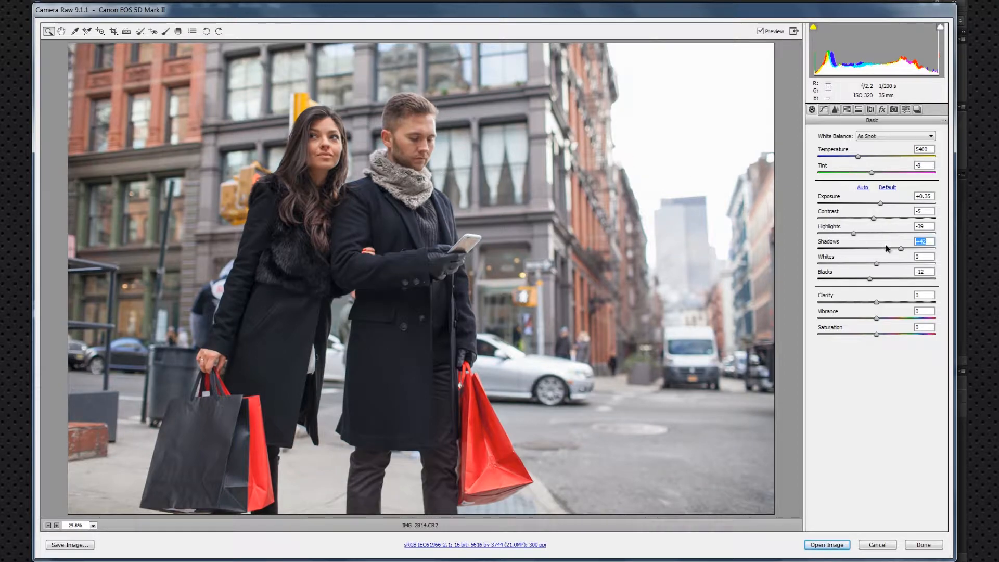
{"action": "left_click_drag", "start_coordinate": [902, 249], "coordinate": [896, 249]}
{"action": "mouse_move", "coordinate": [869, 279]}
{"action": "left_mouse_down"}
{"action": "mouse_move", "coordinate": [894, 279]}
{"action": "mouse_move", "coordinate": [868, 277]}
{"action": "left_mouse_up"}
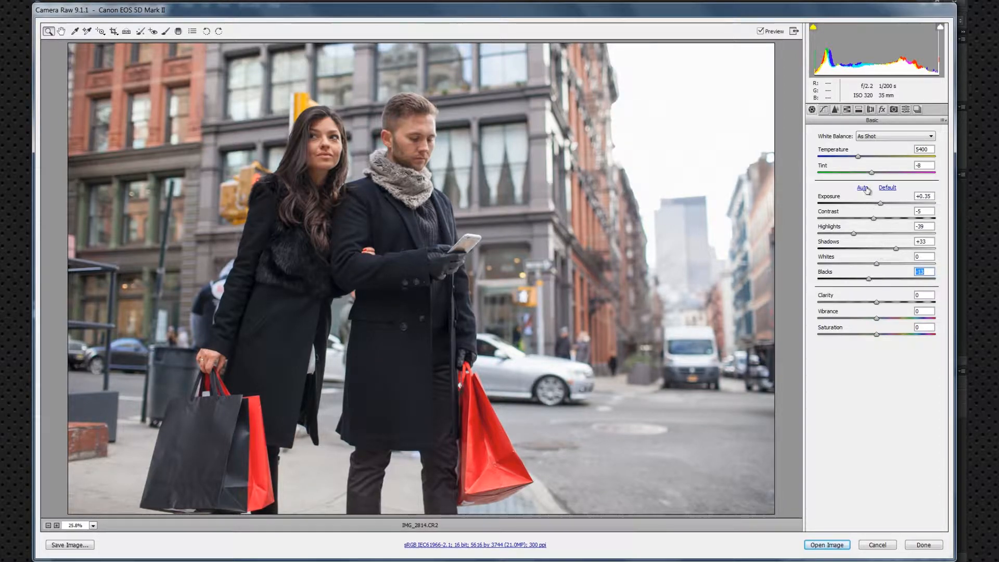
Try the Auto white balance preset and undo it.
{"action": "left_click", "coordinate": [869, 137]}
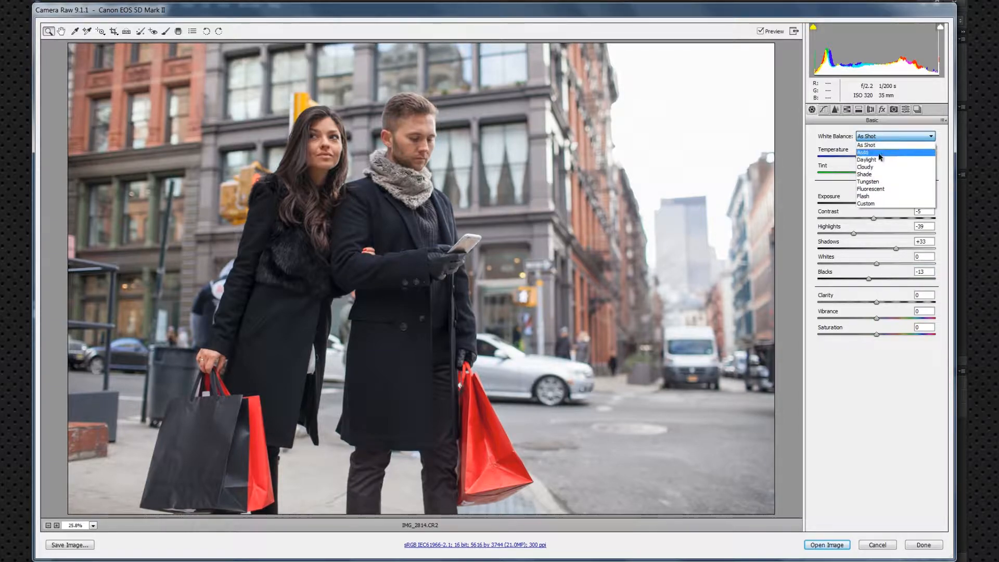
{"action": "left_click", "coordinate": [878, 153]}
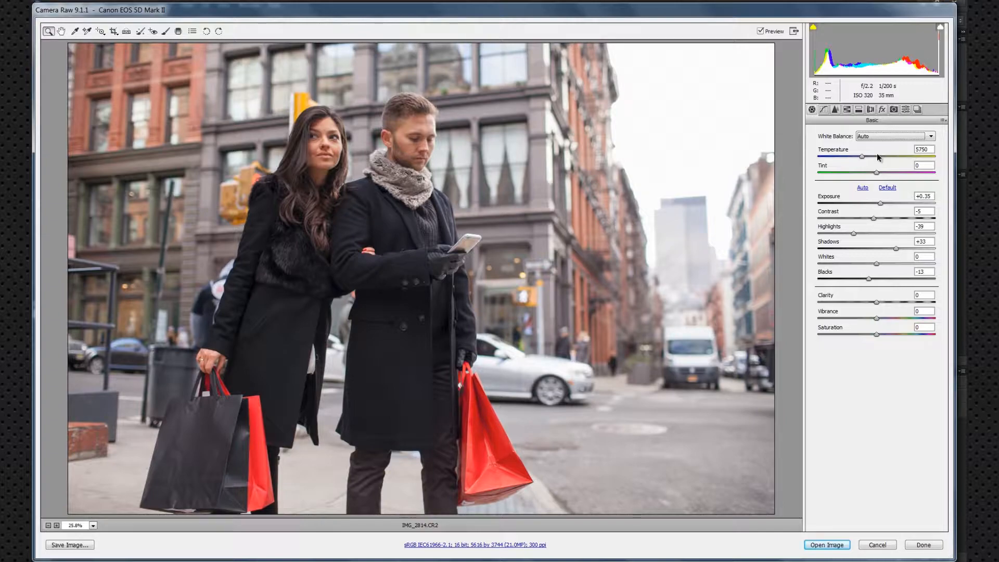
{"action": "key", "text": "ctrl+z"}
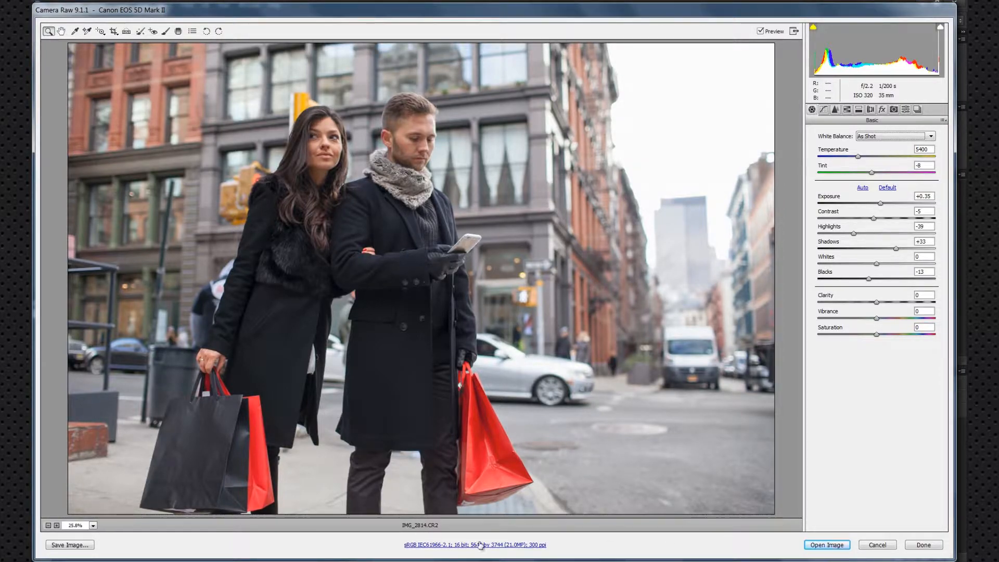
Open the developed raw photo for editing and duplicate its Background layer under the default name.
{"action": "left_click", "coordinate": [818, 549]}
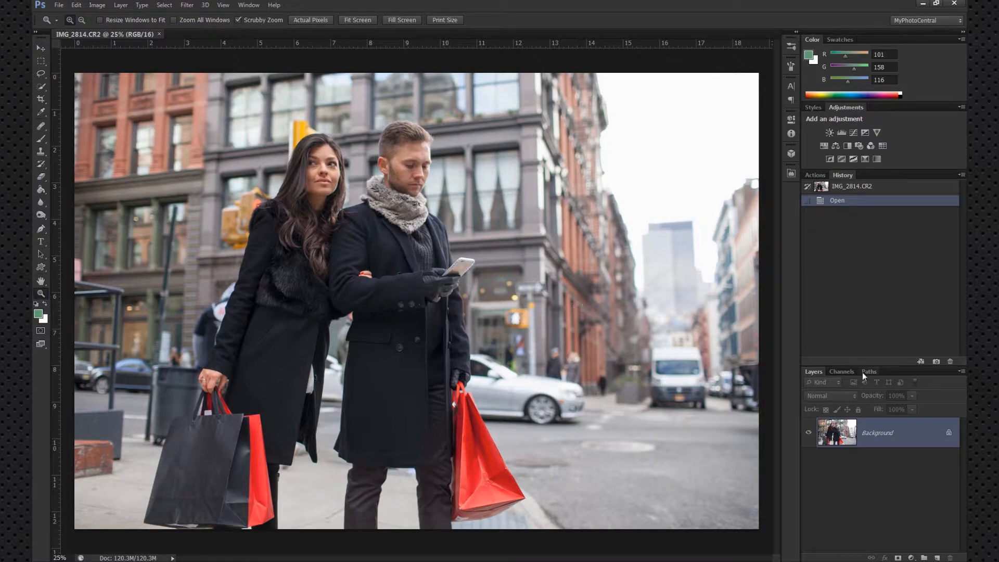
{"action": "right_click", "coordinate": [878, 431]}
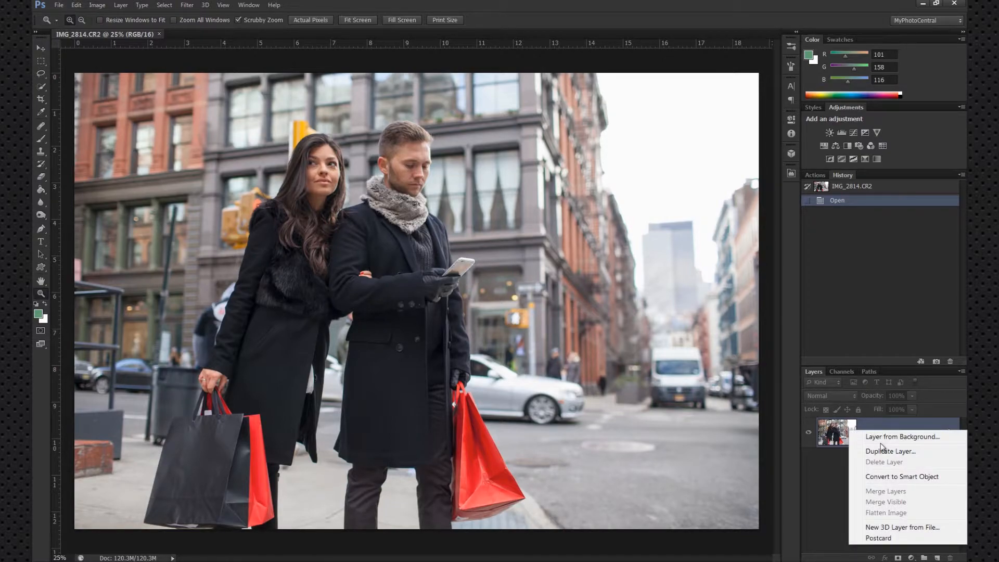
{"action": "left_click", "coordinate": [885, 453]}
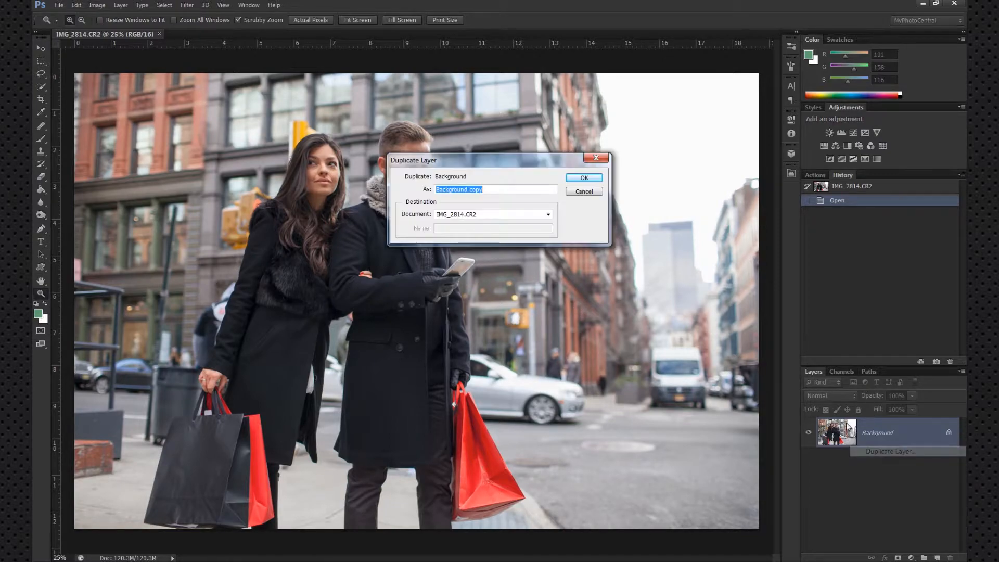
{"action": "left_click", "coordinate": [583, 170]}
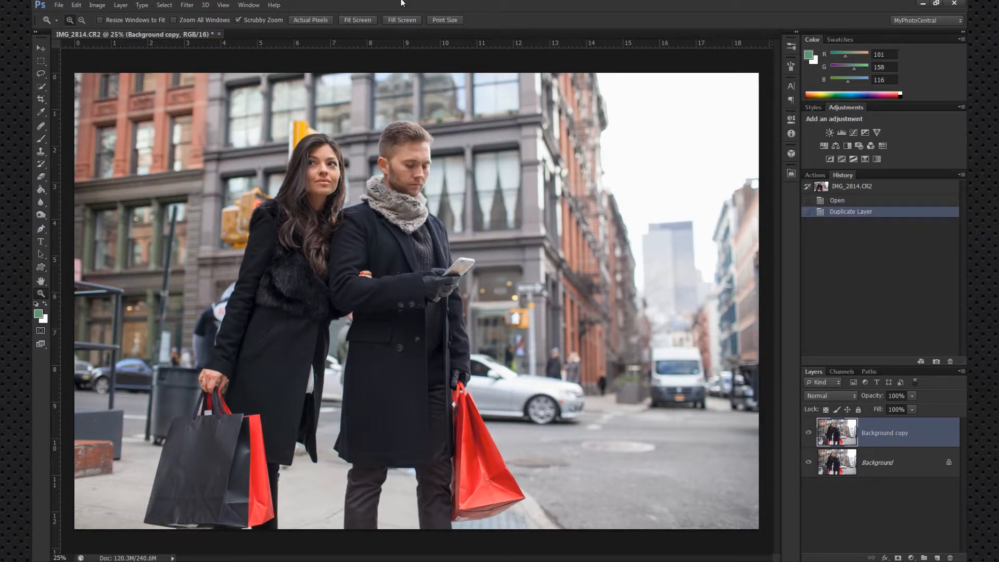
Start a Shadows/Highlights adjustment on the Background copy layer with Shadows Amount 20% and Tonal Width 23%.
{"action": "left_click", "coordinate": [97, 4]}
{"action": "left_click", "coordinate": [121, 5]}
{"action": "left_click", "coordinate": [96, 4]}
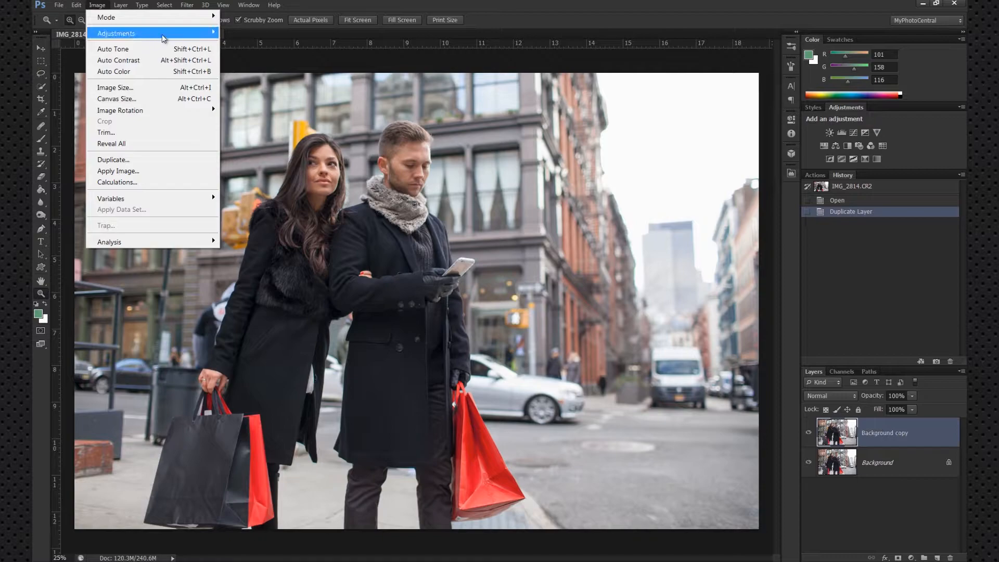
{"action": "mouse_move", "coordinate": [162, 34]}
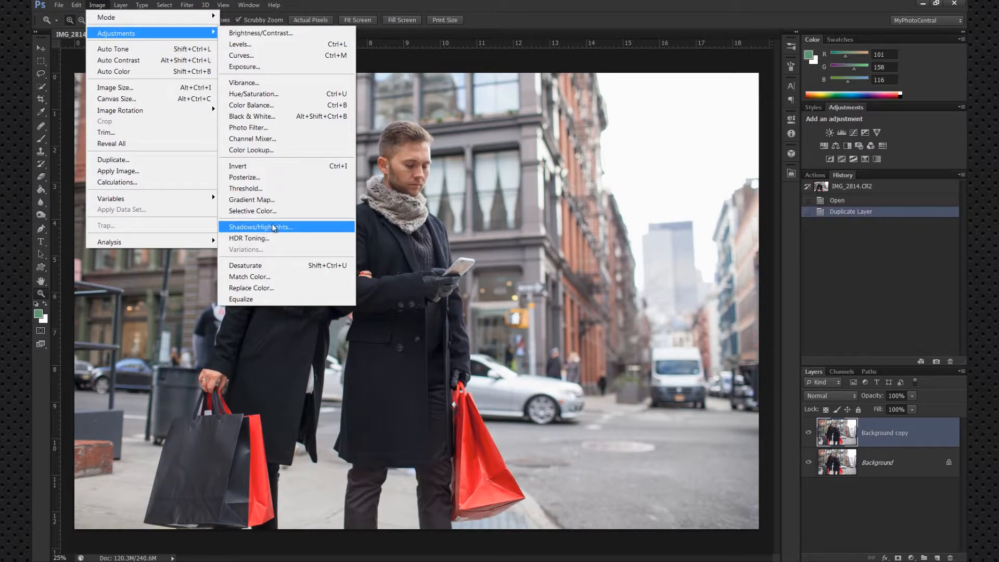
{"action": "left_click", "coordinate": [267, 226]}
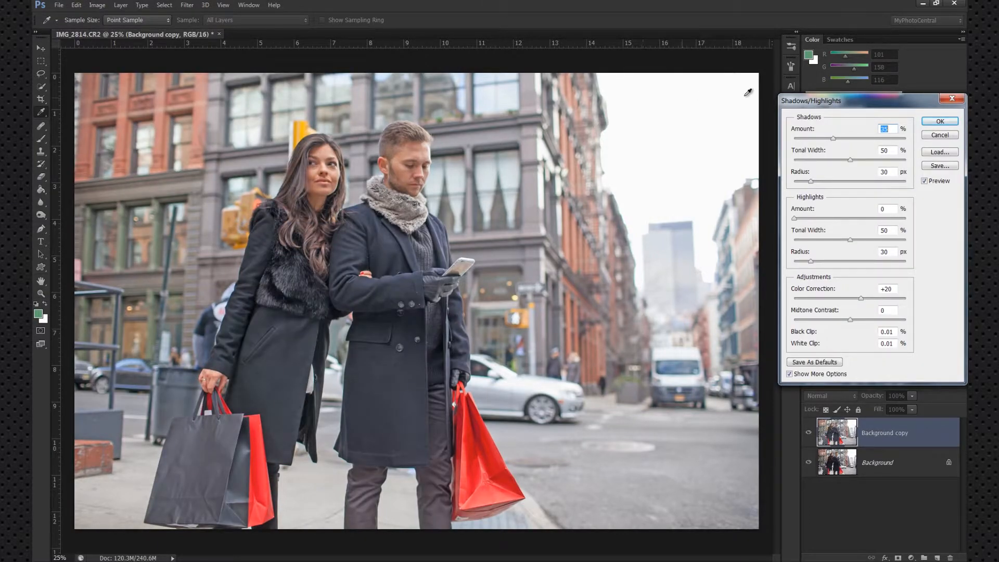
{"action": "left_click_drag", "start_coordinate": [843, 138], "coordinate": [818, 139]}
{"action": "left_click", "coordinate": [820, 159]}
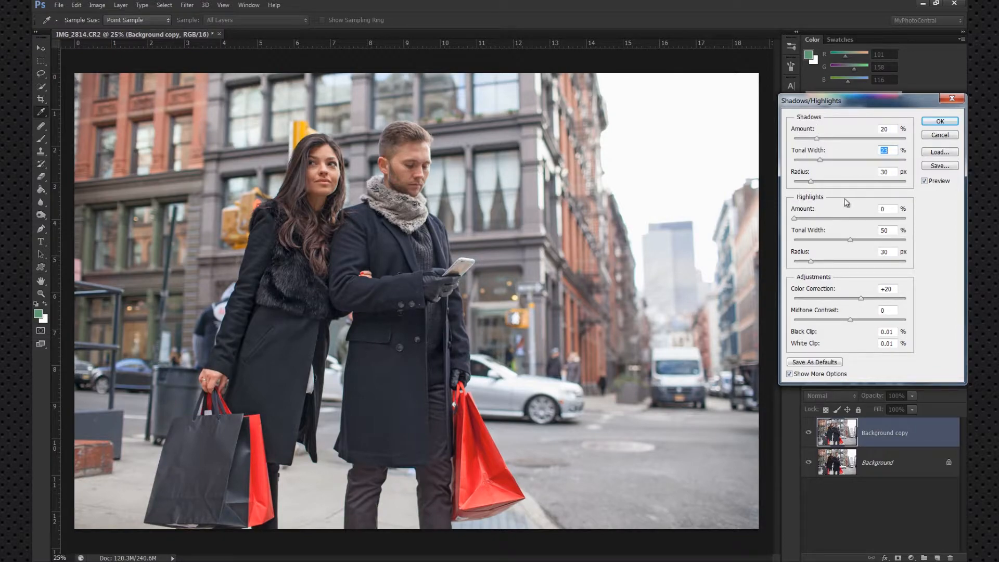
Try a Highlights Amount of about 10% and return it to 0%.
{"action": "left_click", "coordinate": [814, 218]}
{"action": "left_click", "coordinate": [811, 219]}
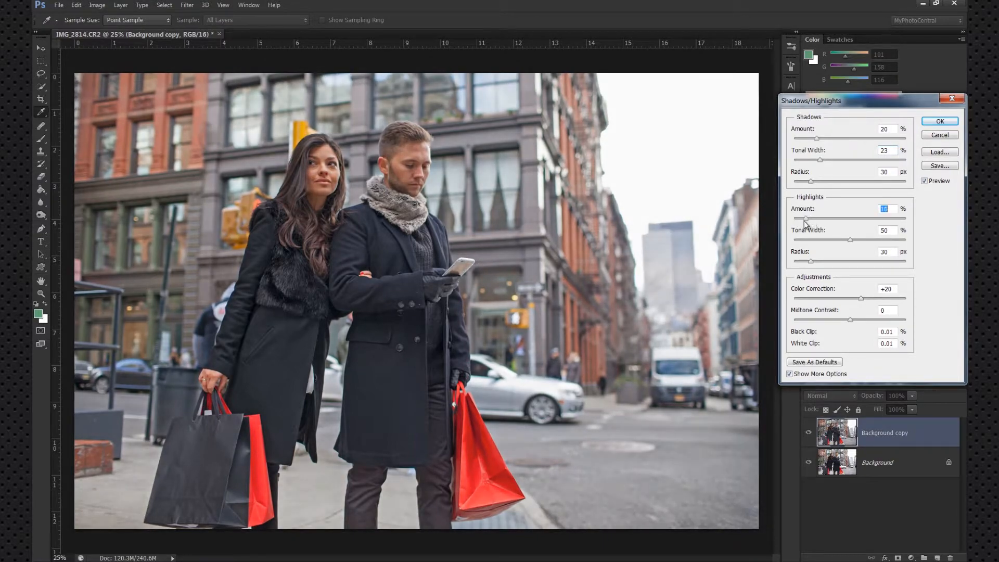
{"action": "left_click_drag", "start_coordinate": [810, 219], "coordinate": [788, 226]}
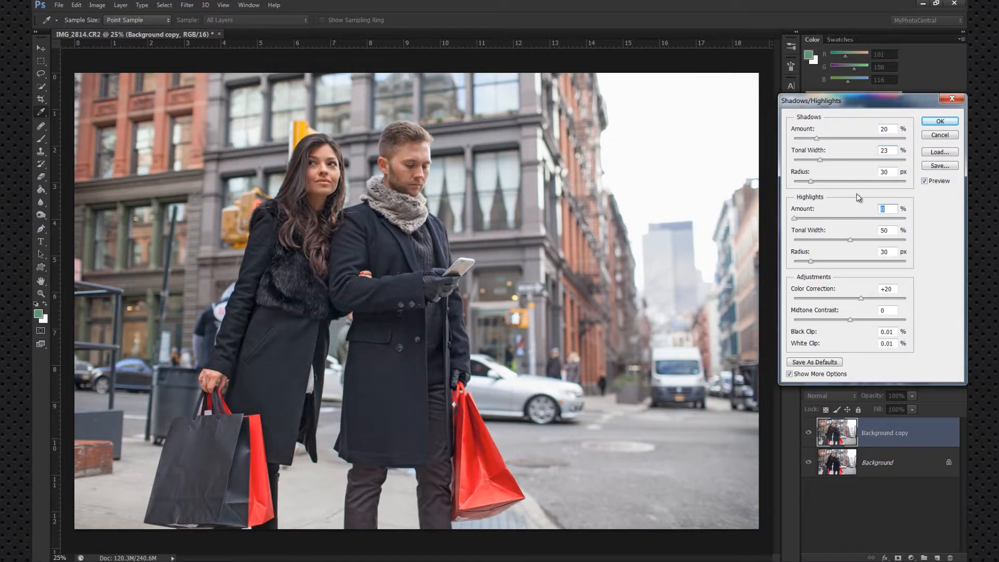
Refine the Shadows settings to Amount 15%, Radius 120 px and Tonal Width about 28%.
{"action": "left_click_drag", "start_coordinate": [813, 139], "coordinate": [806, 139]}
{"action": "left_click_drag", "start_coordinate": [810, 140], "coordinate": [812, 141]}
{"action": "left_click", "coordinate": [811, 181]}
{"action": "left_click_drag", "start_coordinate": [841, 182], "coordinate": [827, 157]}
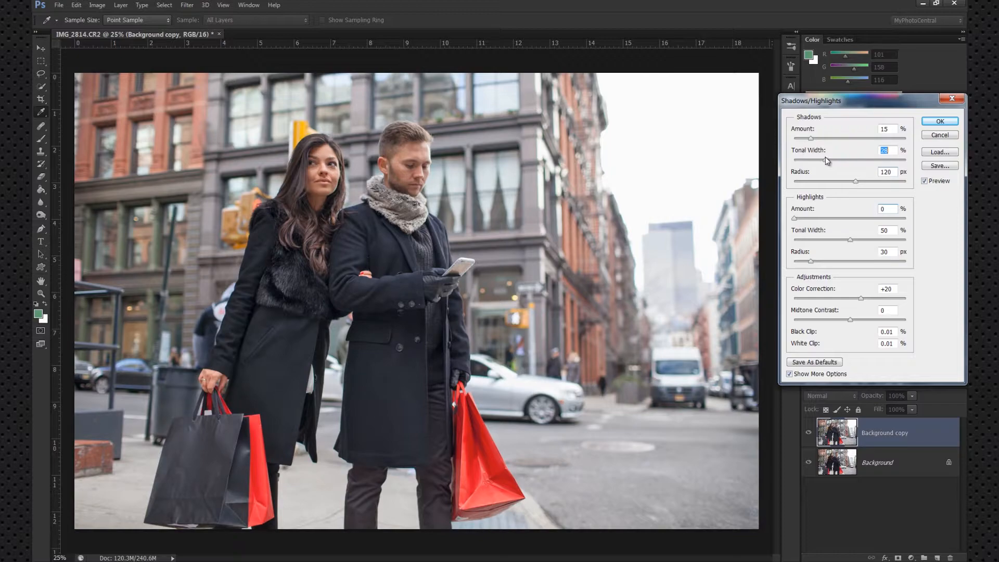
Compare the photo with and without the shadow adjustment, lower the Shadows Amount slightly, and apply Shadows/Highlights.
{"action": "left_click", "coordinate": [924, 181]}
{"action": "left_click", "coordinate": [925, 181]}
{"action": "left_click", "coordinate": [925, 181]}
{"action": "left_click", "coordinate": [924, 182]}
{"action": "left_click", "coordinate": [807, 139]}
{"action": "left_click", "coordinate": [924, 181]}
{"action": "left_click", "coordinate": [924, 182]}
{"action": "left_click", "coordinate": [941, 120]}
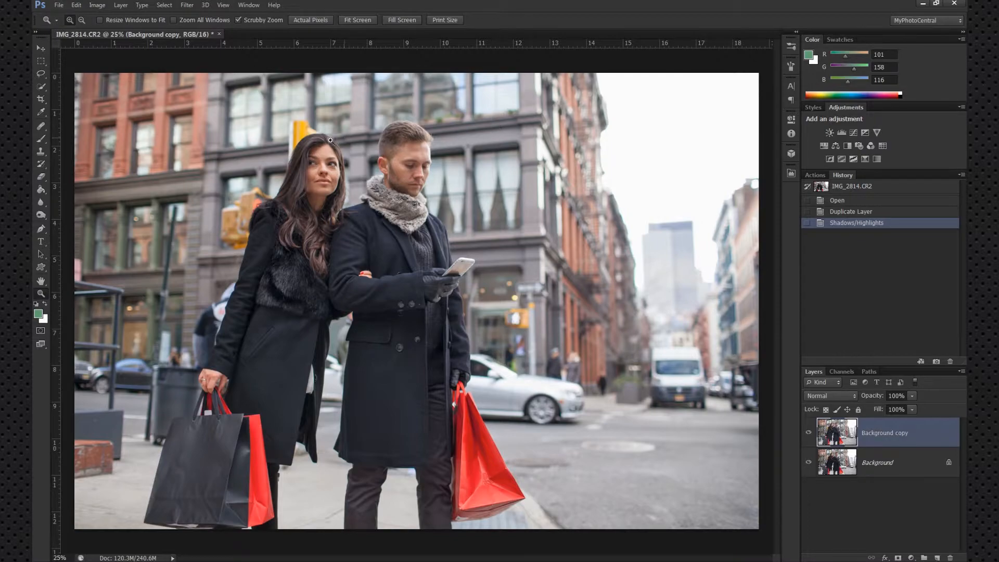
Lighten the shadows under both of the woman's eyes with the Clone Stamp at 71% opacity and brush size 41, sampling nearby skin.
{"action": "left_click", "coordinate": [324, 175]}
{"action": "left_click", "coordinate": [324, 175]}
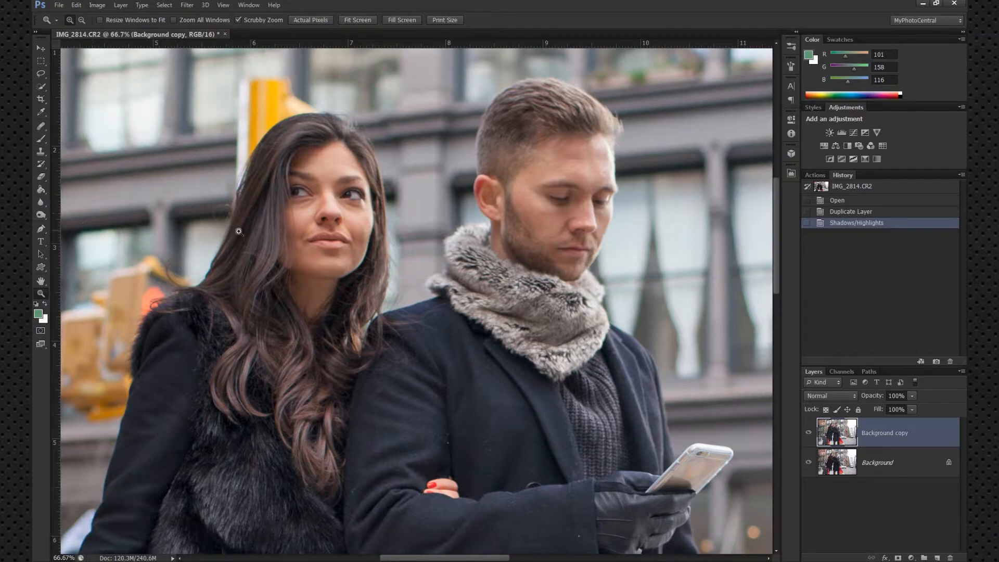
{"action": "left_click", "coordinate": [346, 239]}
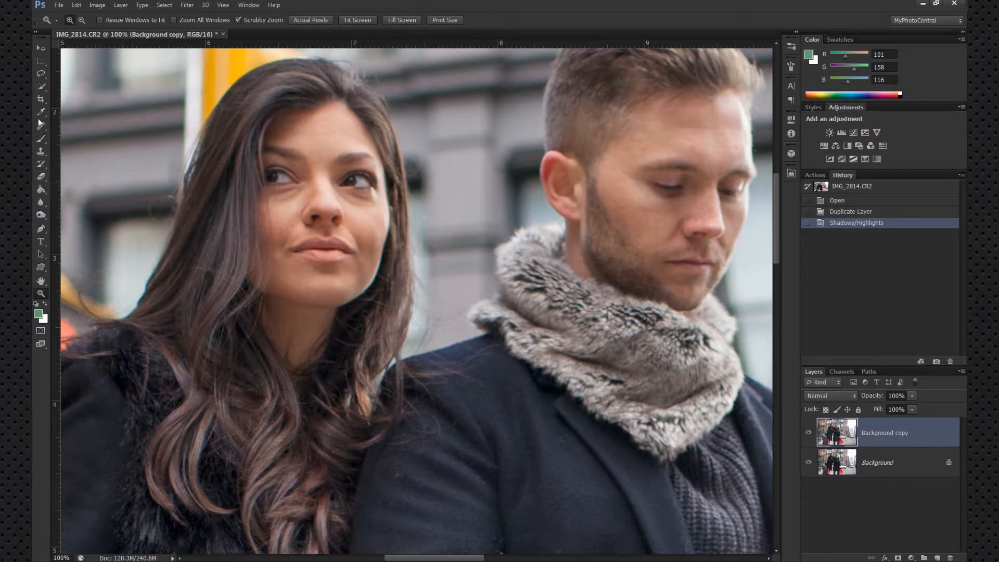
{"action": "left_click", "coordinate": [42, 150]}
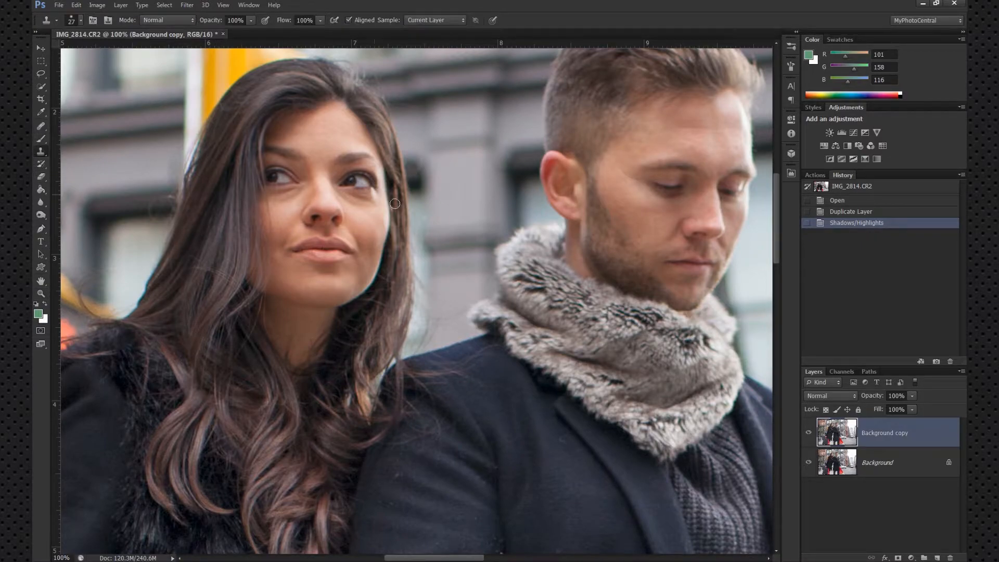
{"action": "left_click", "coordinate": [250, 20]}
{"action": "left_click", "coordinate": [355, 212]}
{"action": "right_click", "coordinate": [355, 184], "text": "alt"}
{"action": "left_click", "coordinate": [370, 207]}
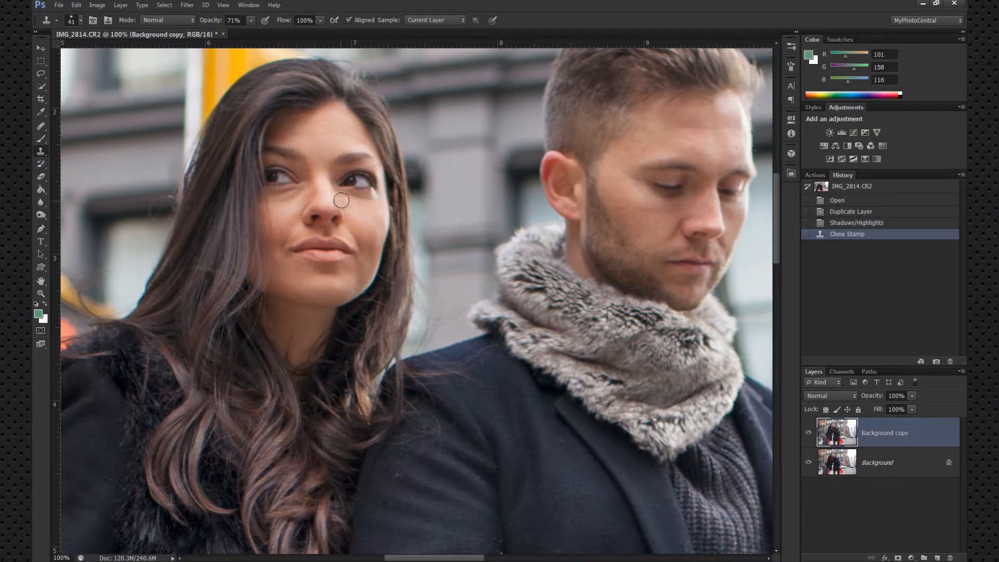
{"action": "left_click_drag", "start_coordinate": [343, 198], "coordinate": [380, 204]}
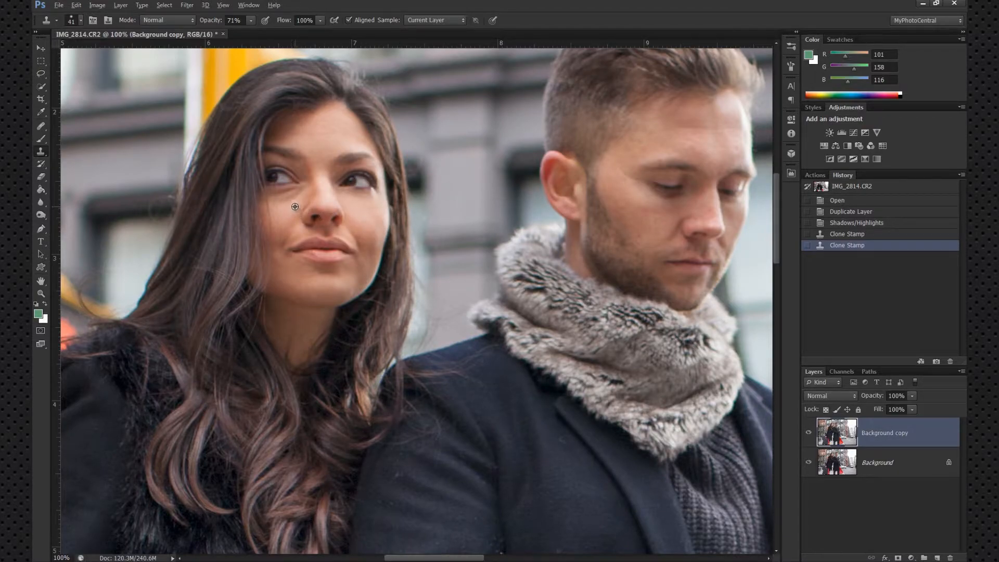
{"action": "mouse_move", "coordinate": [293, 200]}
{"action": "left_mouse_down"}
{"action": "mouse_move", "coordinate": [276, 196]}
{"action": "mouse_move", "coordinate": [283, 200]}
{"action": "left_mouse_up"}
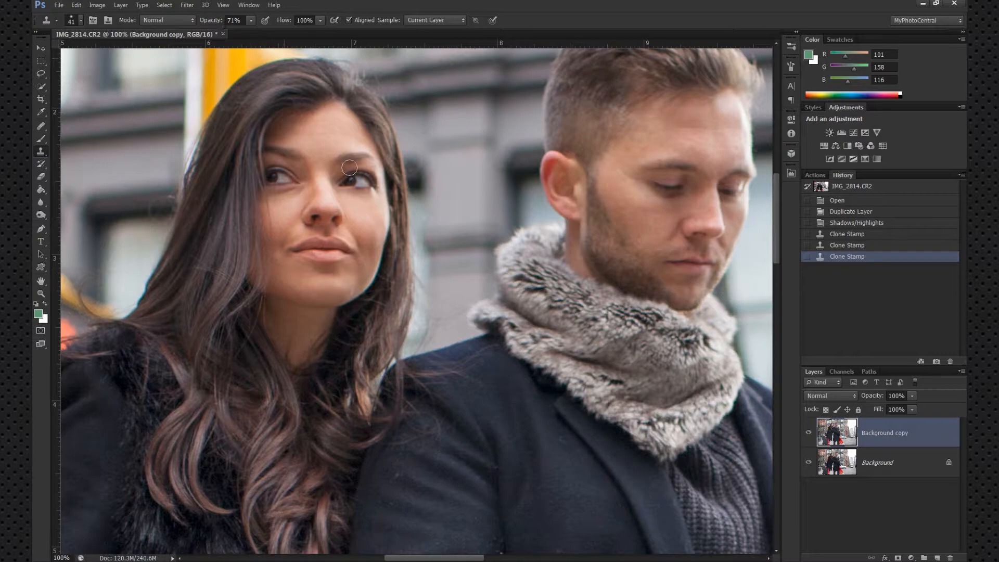
{"action": "mouse_move", "coordinate": [298, 202]}
{"action": "left_mouse_down"}
{"action": "mouse_move", "coordinate": [295, 190]}
{"action": "mouse_move", "coordinate": [299, 198]}
{"action": "left_mouse_up"}
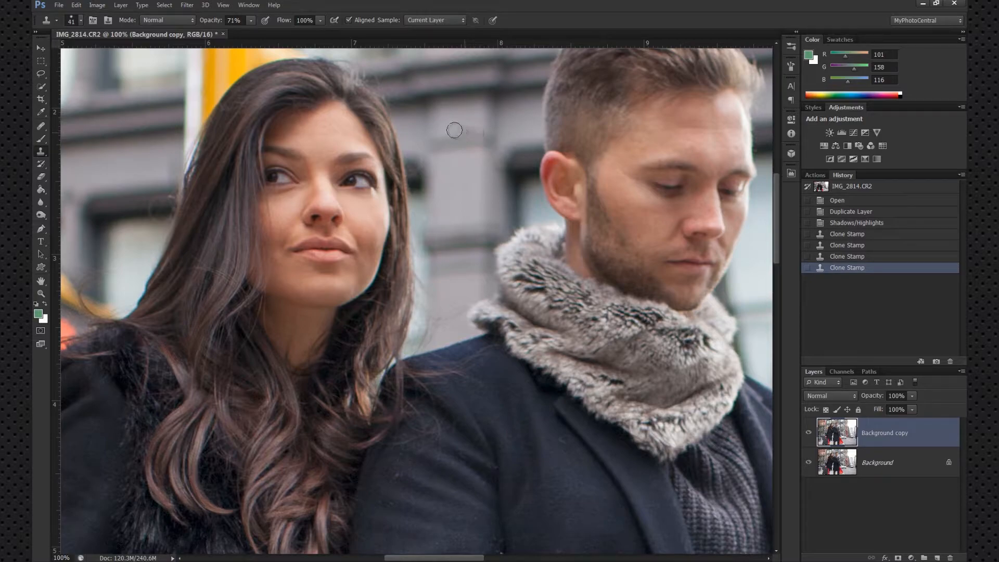
Compare the whole photo with the Background copy layer hidden and shown.
{"action": "left_click", "coordinate": [40, 293]}
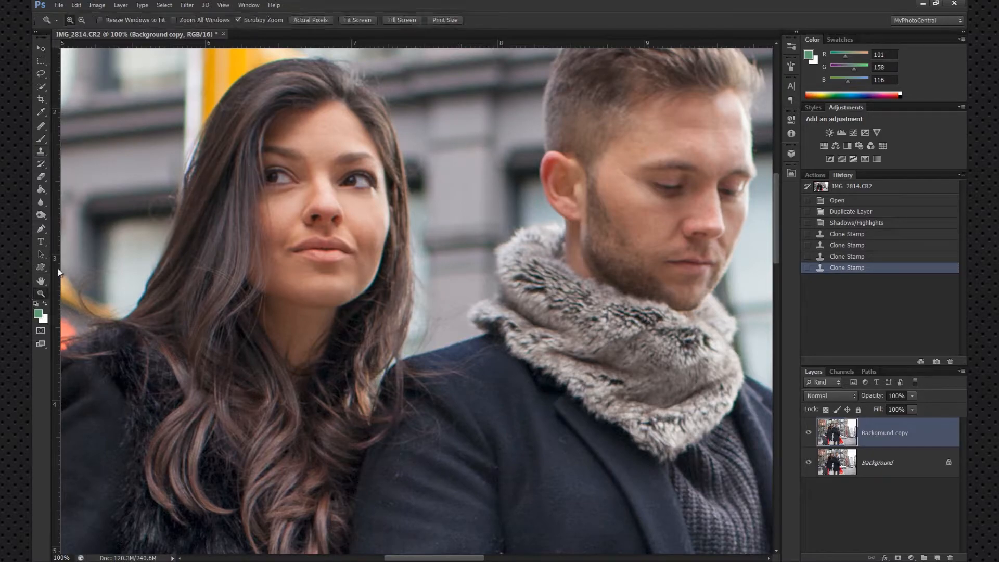
{"action": "left_click", "coordinate": [352, 21]}
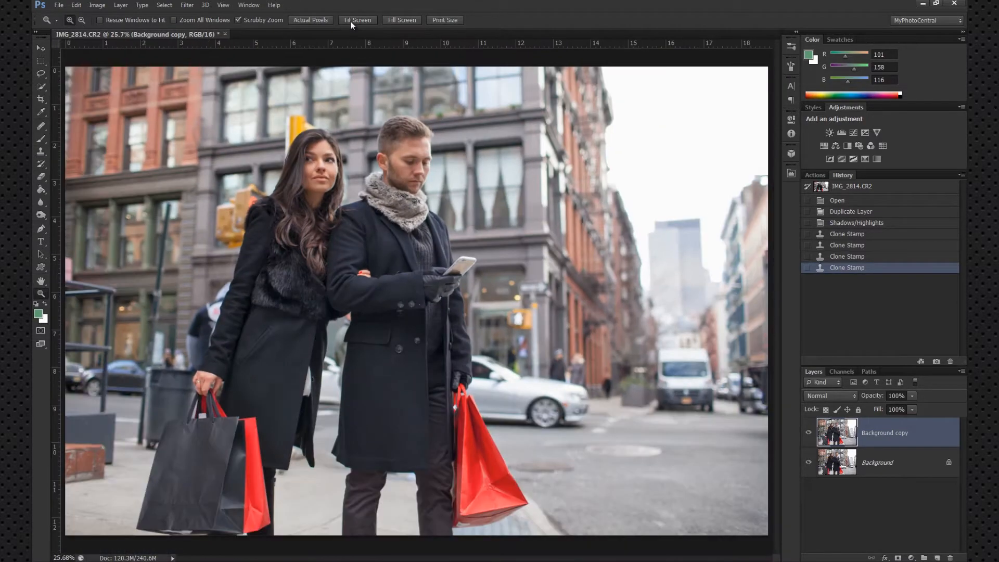
{"action": "left_click", "coordinate": [809, 432]}
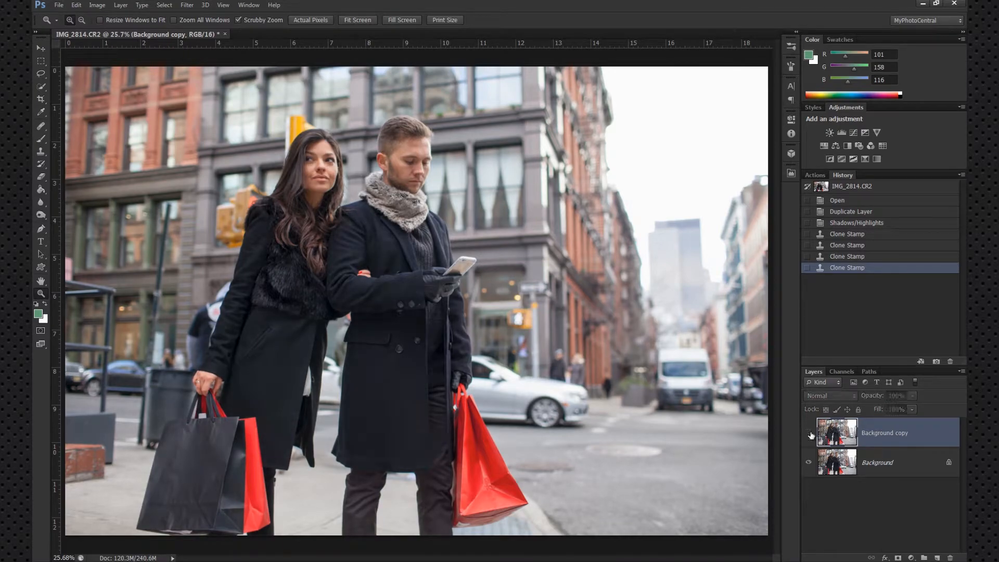
{"action": "left_click", "coordinate": [809, 432]}
Add a layer mask to the Background copy layer while viewing the couple's faces at 100%.
{"action": "left_click", "coordinate": [329, 179]}
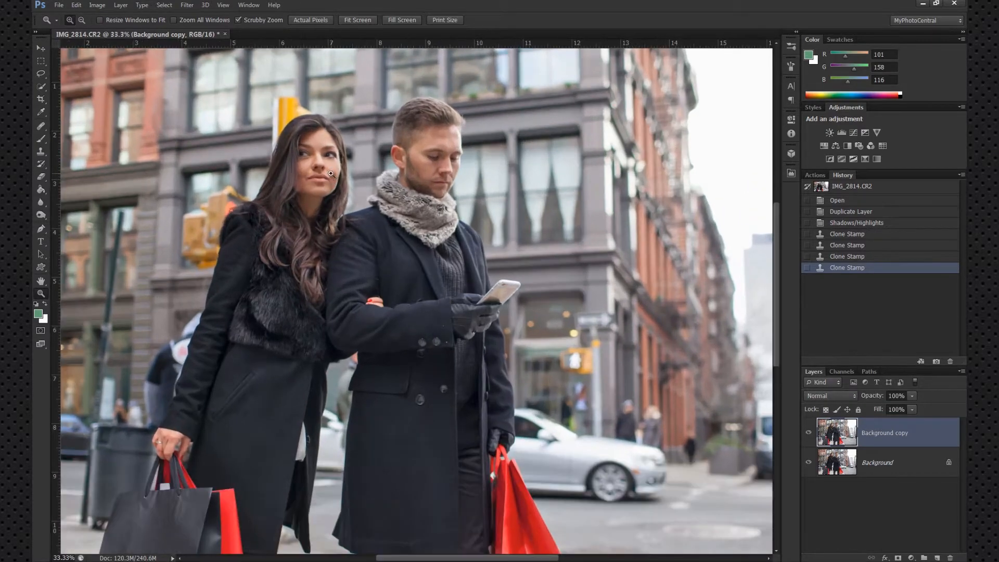
{"action": "left_click", "coordinate": [330, 182]}
{"action": "left_click", "coordinate": [332, 187]}
{"action": "left_click", "coordinate": [333, 191]}
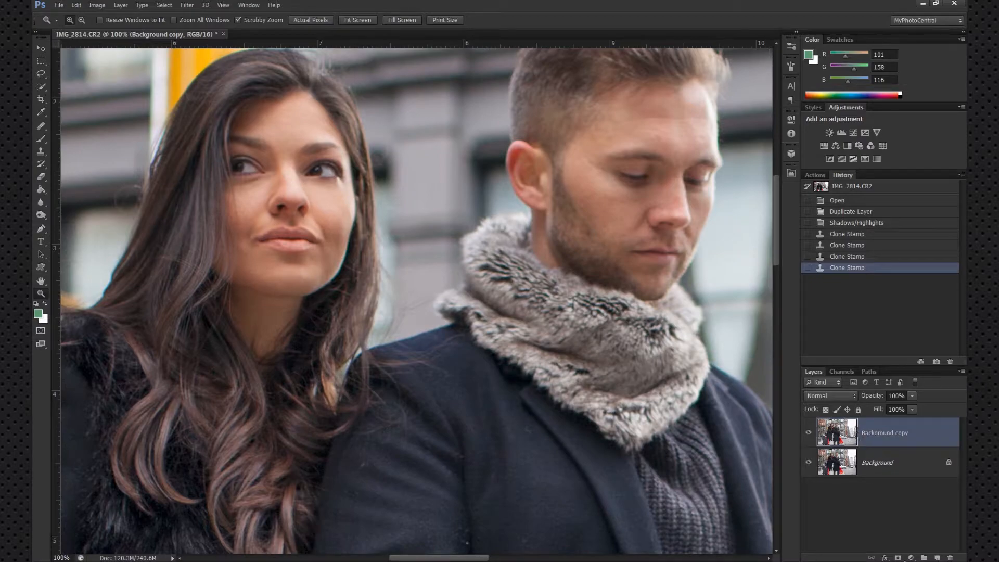
{"action": "left_click", "coordinate": [897, 558]}
Paint black on the Background copy mask over the woman's left eye with the Brush at size 72 and 65% opacity.
{"action": "left_click", "coordinate": [41, 138]}
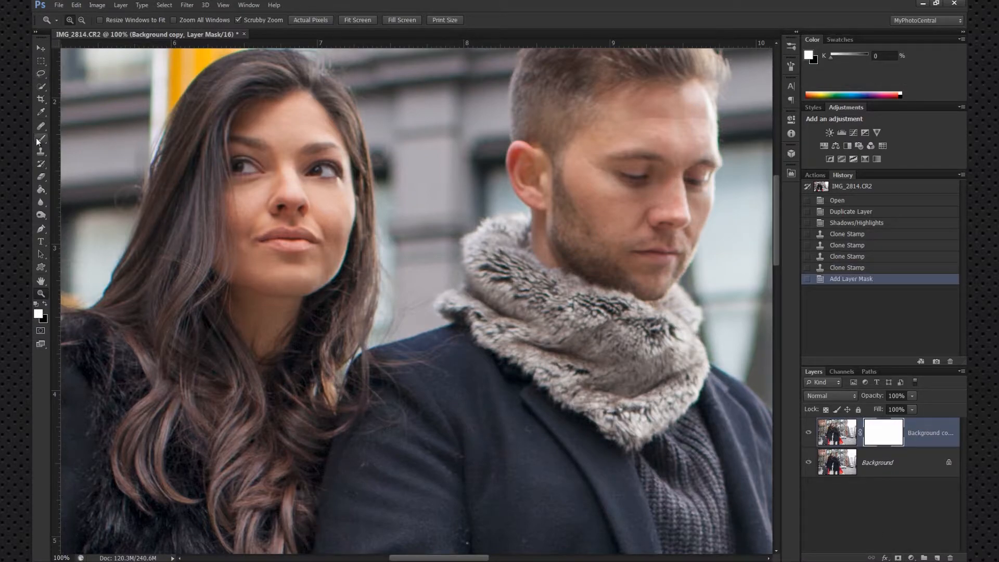
{"action": "key", "text": "x"}
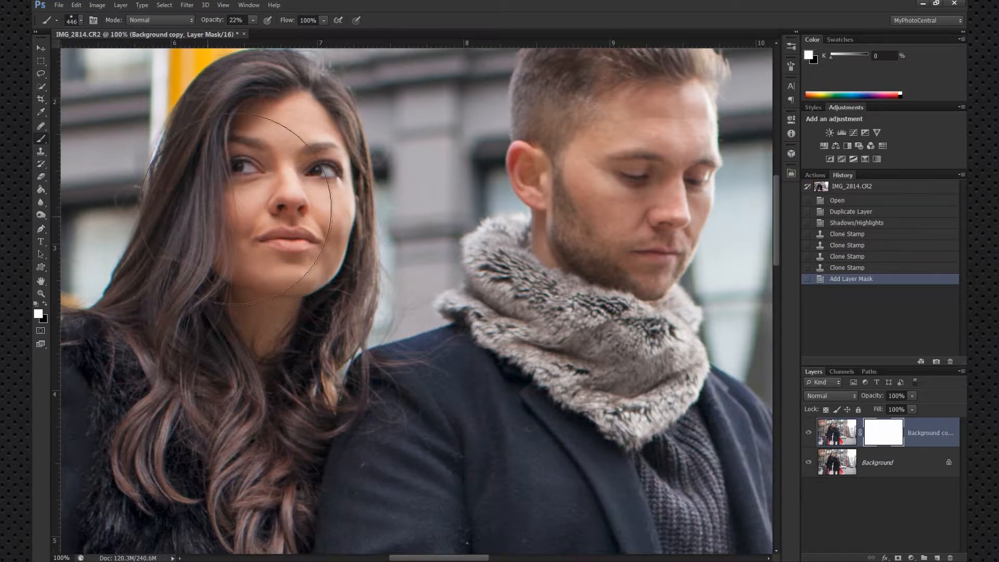
{"action": "left_click_drag", "start_coordinate": [344, 184], "coordinate": [229, 190]}
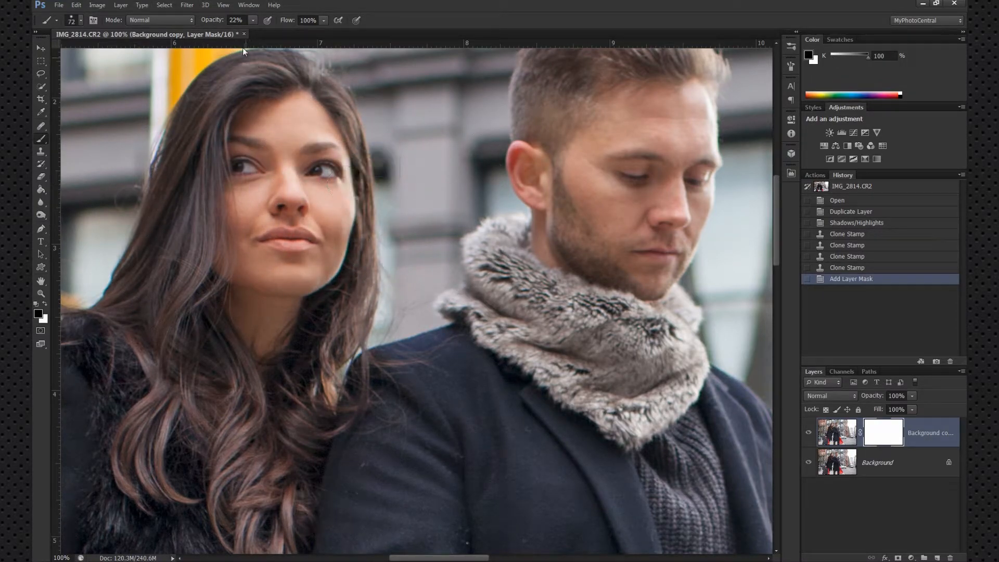
{"action": "left_click", "coordinate": [252, 20]}
{"action": "left_click", "coordinate": [317, 175]}
{"action": "mouse_move", "coordinate": [317, 174]}
{"action": "left_mouse_down"}
{"action": "mouse_move", "coordinate": [332, 171]}
{"action": "mouse_move", "coordinate": [312, 164]}
{"action": "left_mouse_up"}
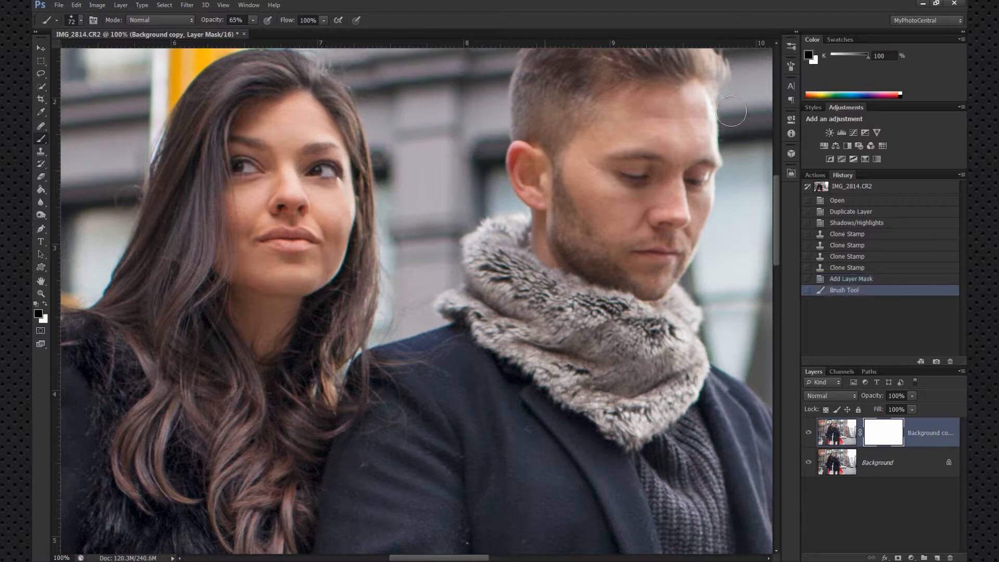
Compare the whole photo with the masked Background copy layer hidden and shown.
{"action": "left_click", "coordinate": [40, 294]}
{"action": "left_click", "coordinate": [356, 20]}
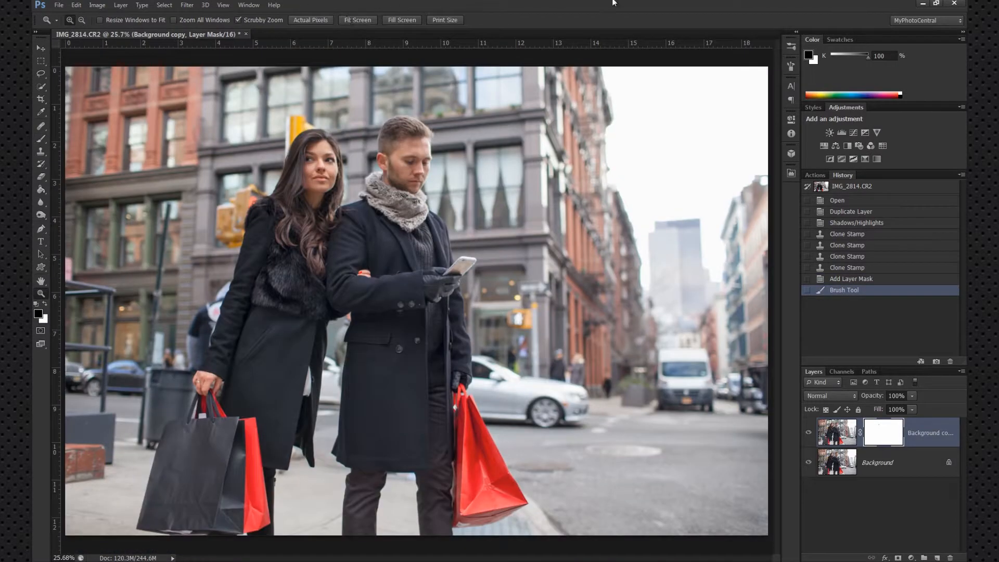
{"action": "left_click", "coordinate": [810, 431]}
{"action": "left_click", "coordinate": [810, 432]}
Duplicate the Background and Background copy layers together and merge the two duplicates into one layer.
{"action": "left_click", "coordinate": [880, 460]}
{"action": "right_click", "coordinate": [880, 460]}
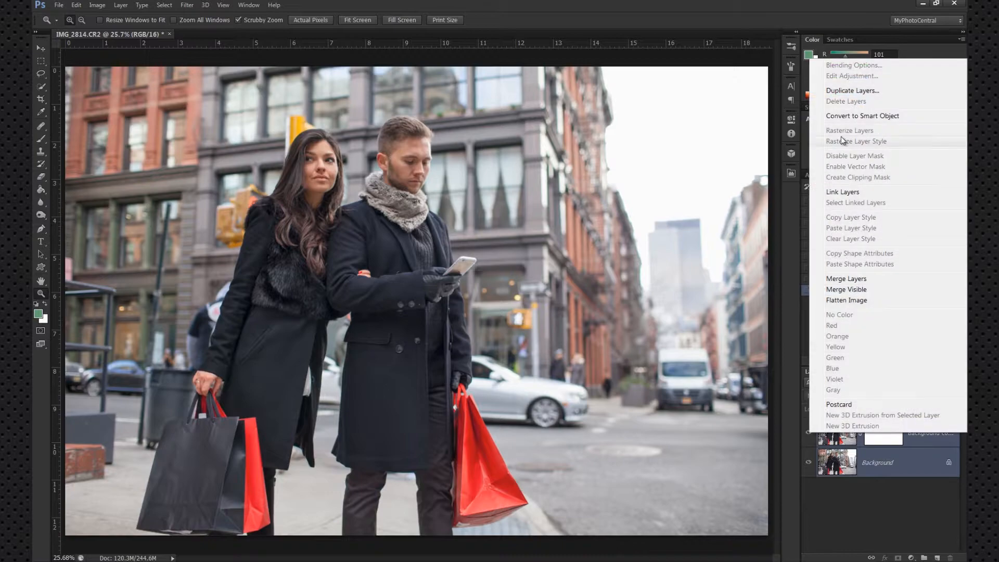
{"action": "left_click", "coordinate": [848, 91]}
{"action": "left_click", "coordinate": [586, 178]}
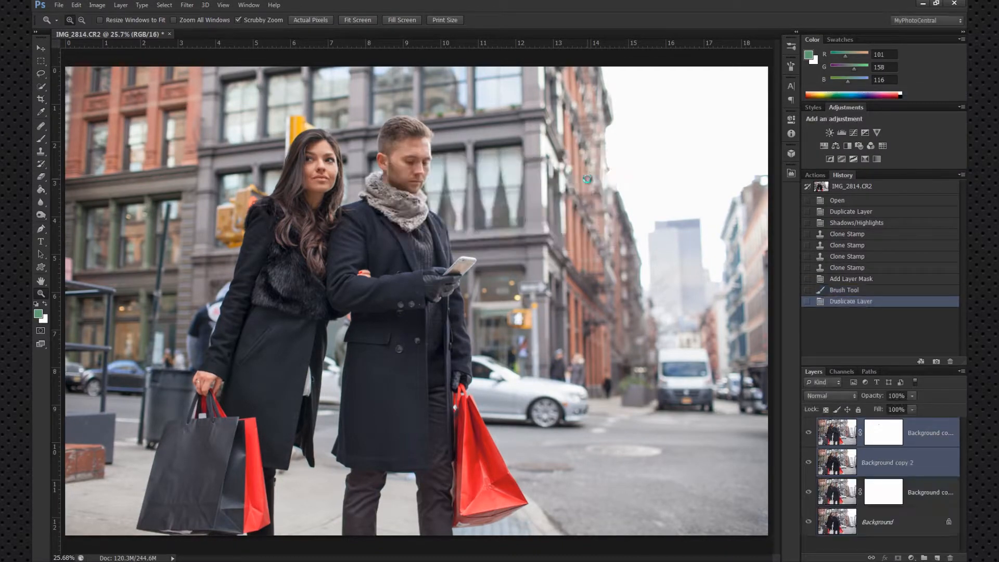
{"action": "key", "text": "ctrl+e"}
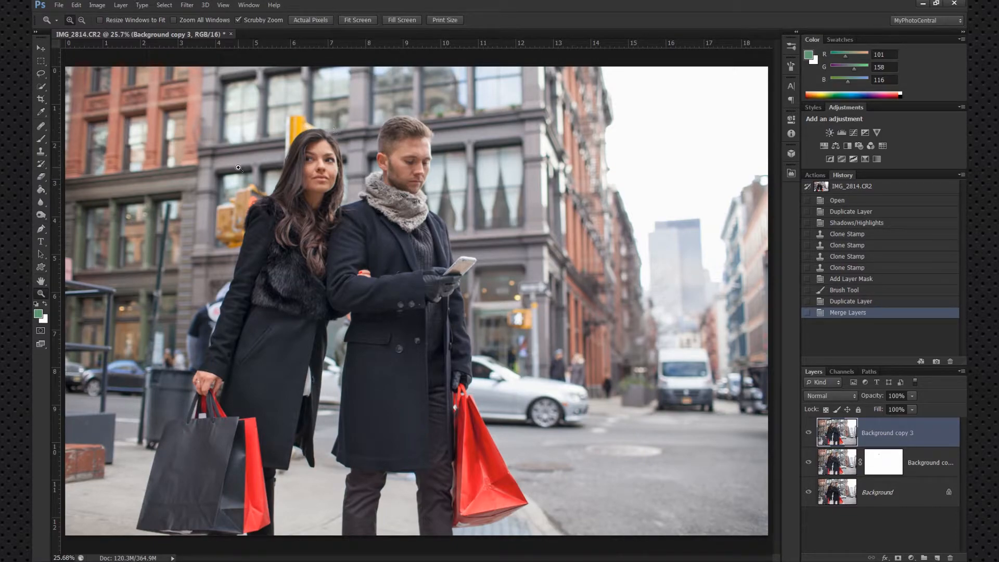
In Liquify, add volume to the woman's hair at the crown and sides with the Forward Warp tool at brush size 150 and pressure 100.
{"action": "left_click", "coordinate": [187, 5]}
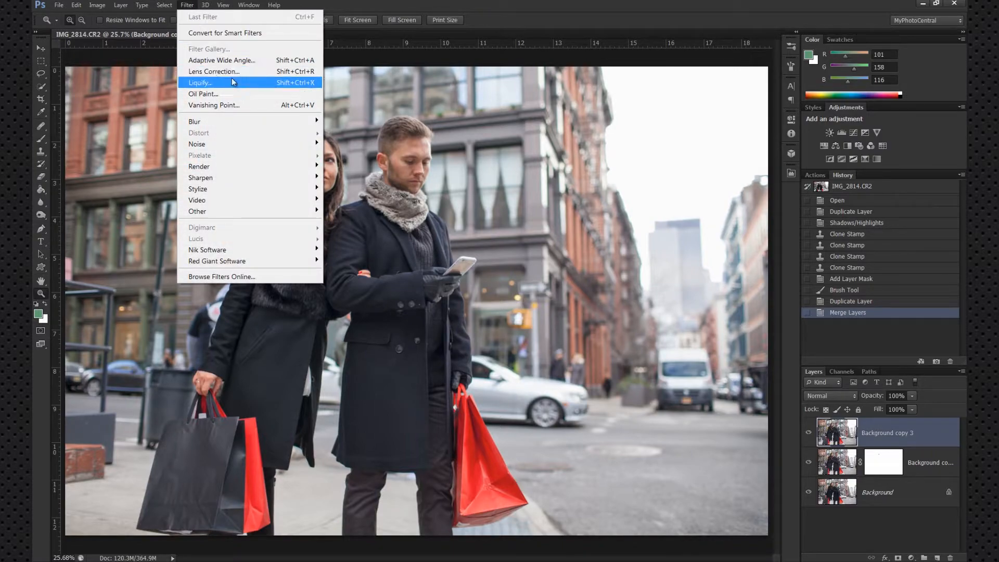
{"action": "left_click", "coordinate": [232, 81]}
{"action": "left_click", "coordinate": [46, 90]}
{"action": "left_click", "coordinate": [330, 137]}
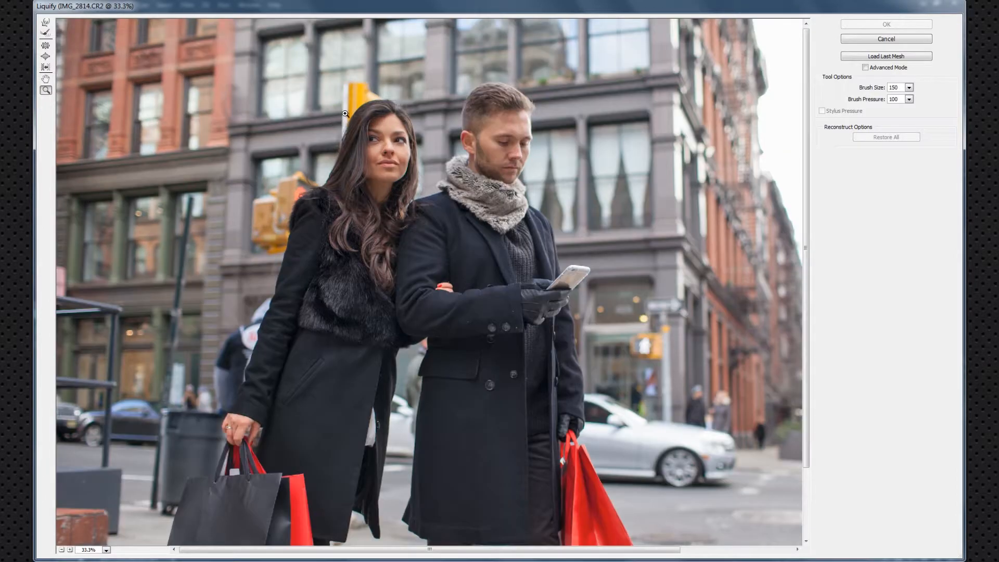
{"action": "left_click", "coordinate": [392, 132]}
{"action": "left_click", "coordinate": [46, 22]}
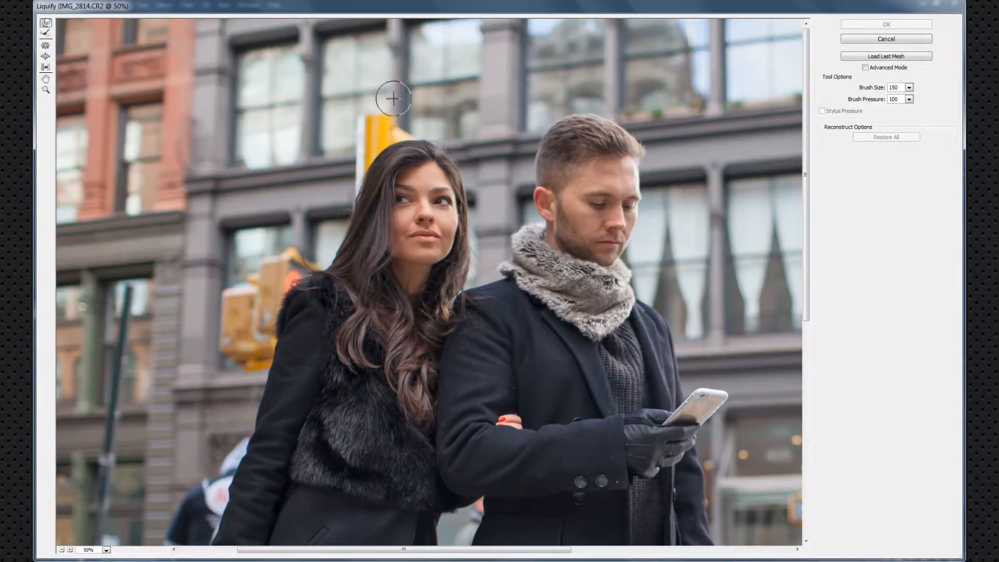
{"action": "left_click", "coordinate": [896, 87]}
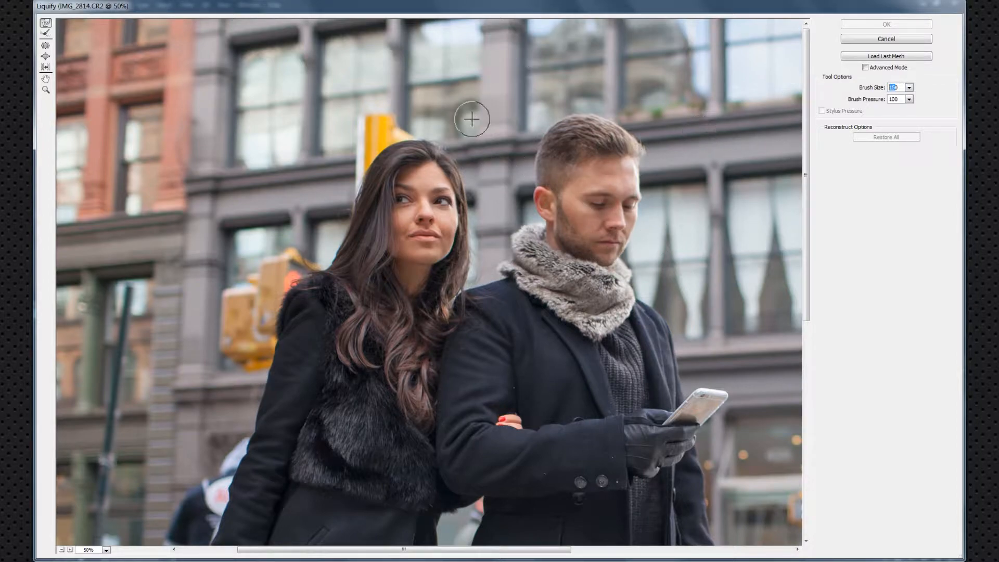
{"action": "mouse_move", "coordinate": [455, 165]}
{"action": "left_mouse_down"}
{"action": "mouse_move", "coordinate": [468, 174]}
{"action": "mouse_move", "coordinate": [469, 198]}
{"action": "left_mouse_up"}
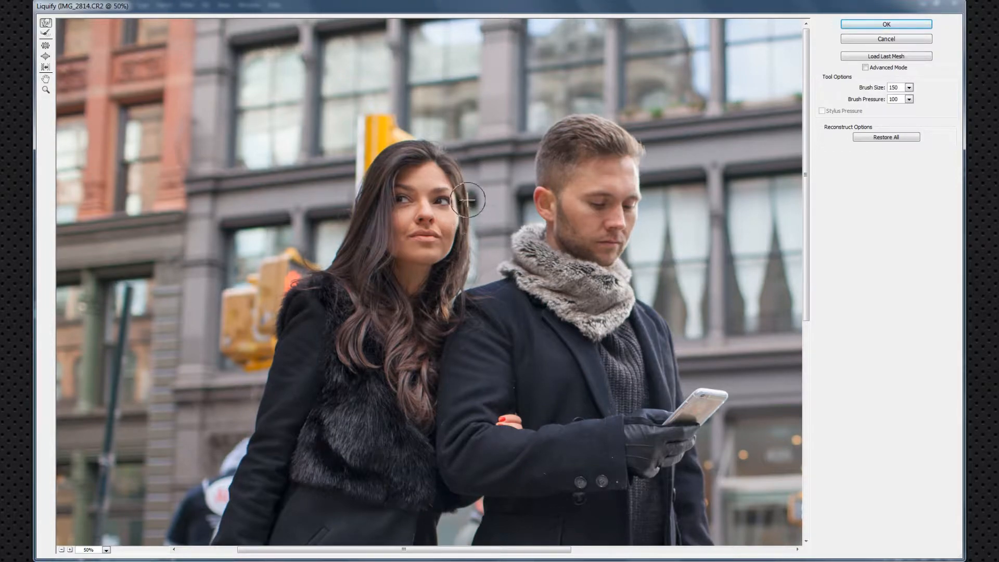
{"action": "left_click_drag", "start_coordinate": [464, 202], "coordinate": [477, 228]}
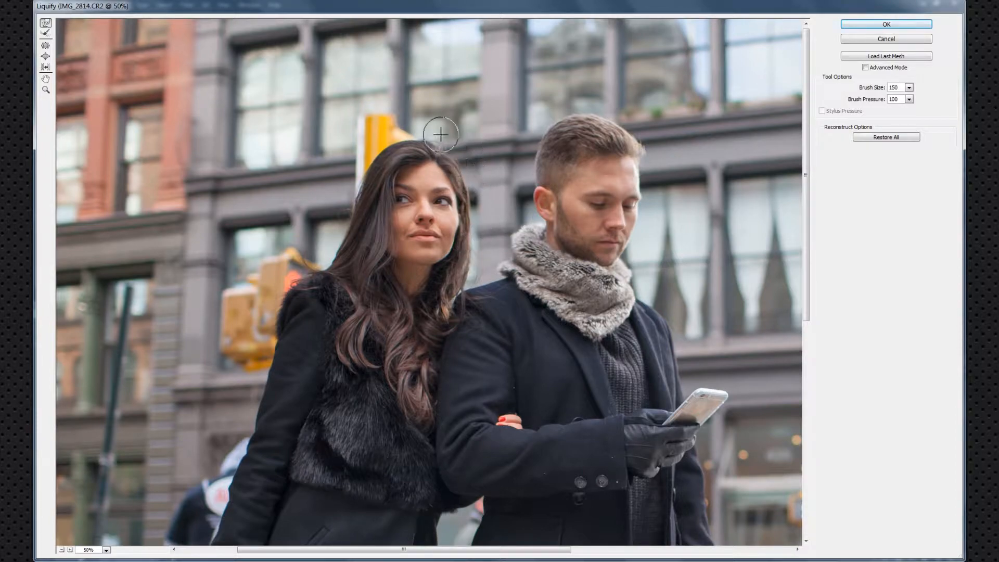
{"action": "mouse_move", "coordinate": [406, 142]}
{"action": "left_mouse_down"}
{"action": "mouse_move", "coordinate": [386, 149]}
{"action": "mouse_move", "coordinate": [358, 189]}
{"action": "left_mouse_up"}
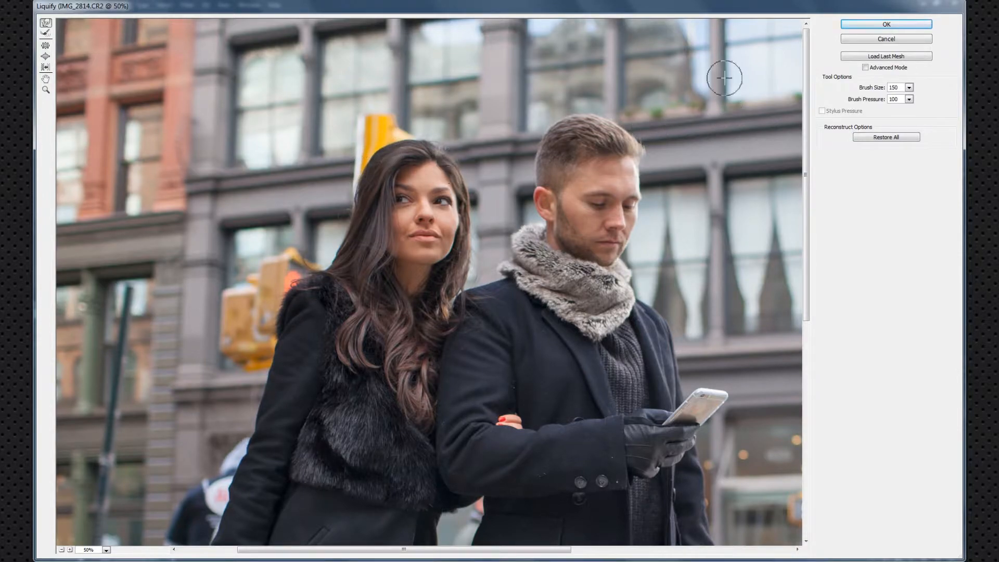
Try the Liquify Bloat tool with brush size 200 and then 300.
{"action": "left_click", "coordinate": [46, 58]}
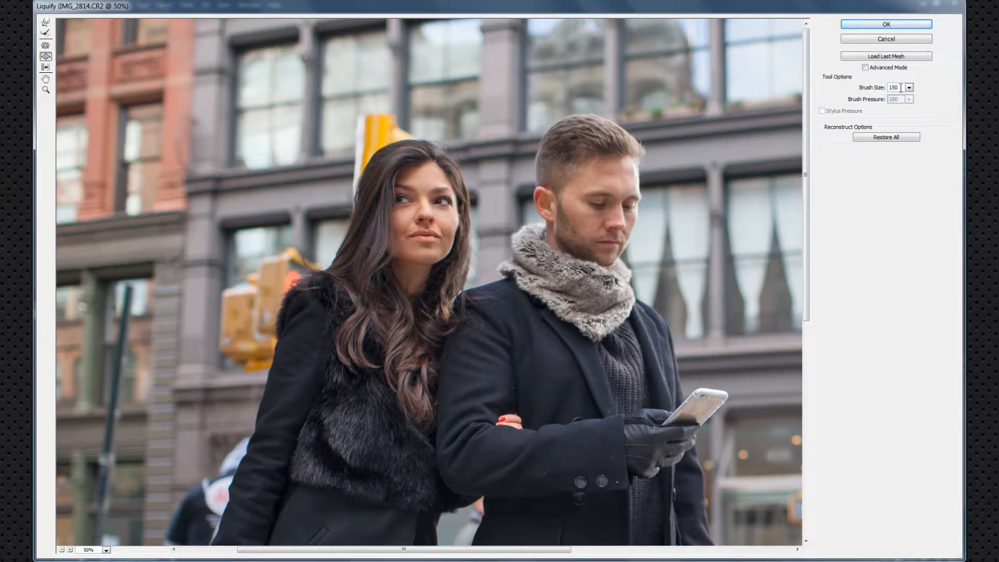
{"action": "left_click_drag", "start_coordinate": [895, 87], "coordinate": [883, 87]}
{"action": "type", "text": "200"}
{"action": "left_click_drag", "start_coordinate": [892, 86], "coordinate": [879, 89]}
{"action": "type", "text": "300"}
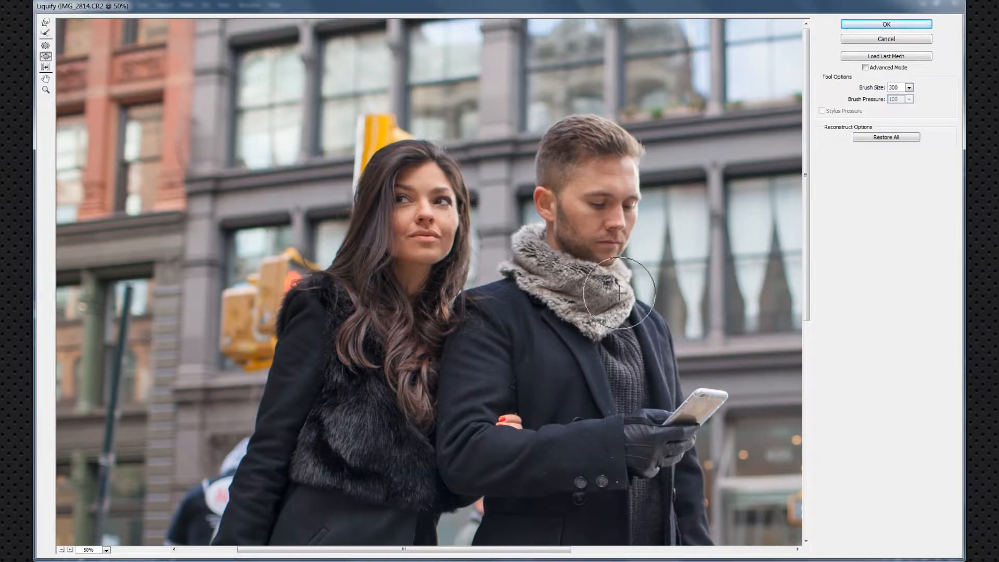
Return to the Forward Warp tool with brush size 150 and apply the Liquify changes.
{"action": "left_click", "coordinate": [45, 22]}
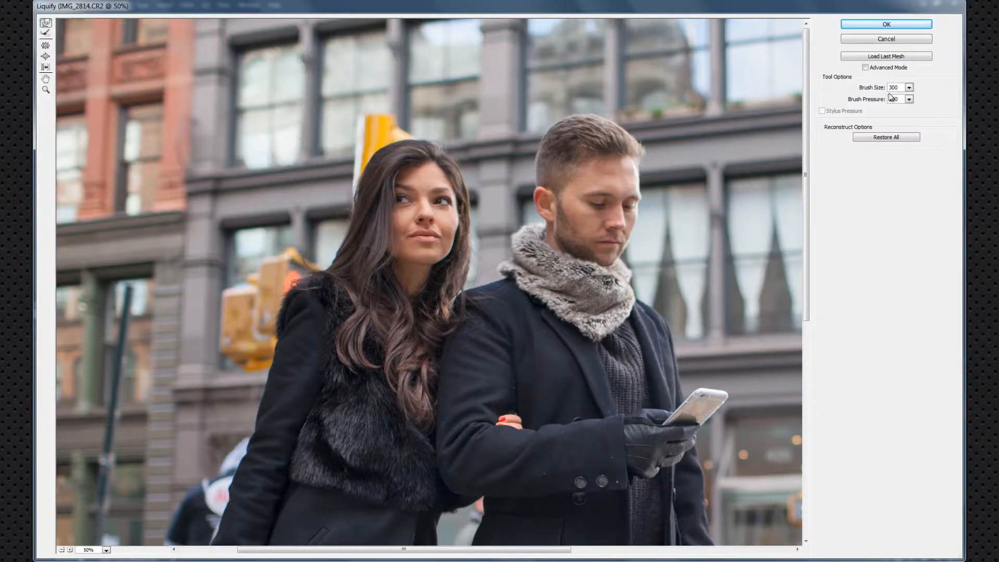
{"action": "type", "text": "150"}
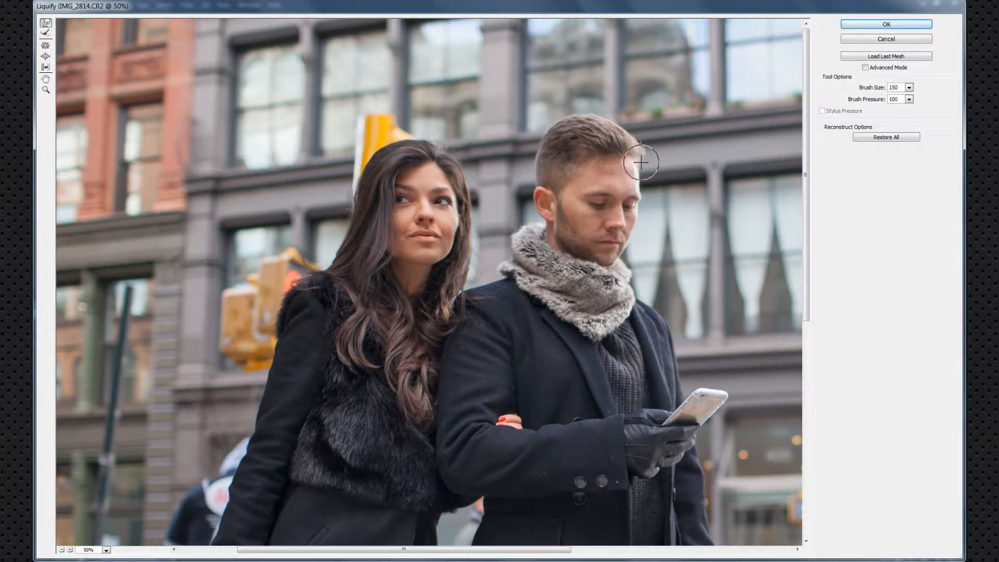
{"action": "left_click", "coordinate": [885, 23]}
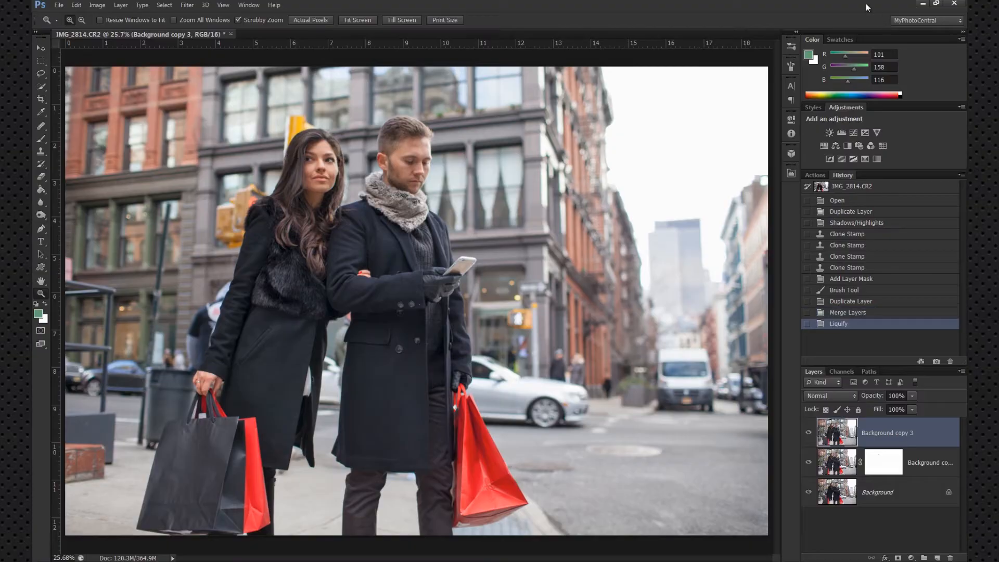
Compare the photo with the liquified Background copy 3 layer hidden and shown.
{"action": "left_click", "coordinate": [808, 433]}
{"action": "left_click", "coordinate": [808, 433]}
{"action": "left_click", "coordinate": [808, 433]}
{"action": "left_click", "coordinate": [808, 434]}
{"action": "left_click", "coordinate": [808, 434]}
Add a Gradient Map adjustment layer above Background copy 3 using the violet-to-orange preset.
{"action": "left_click", "coordinate": [865, 159]}
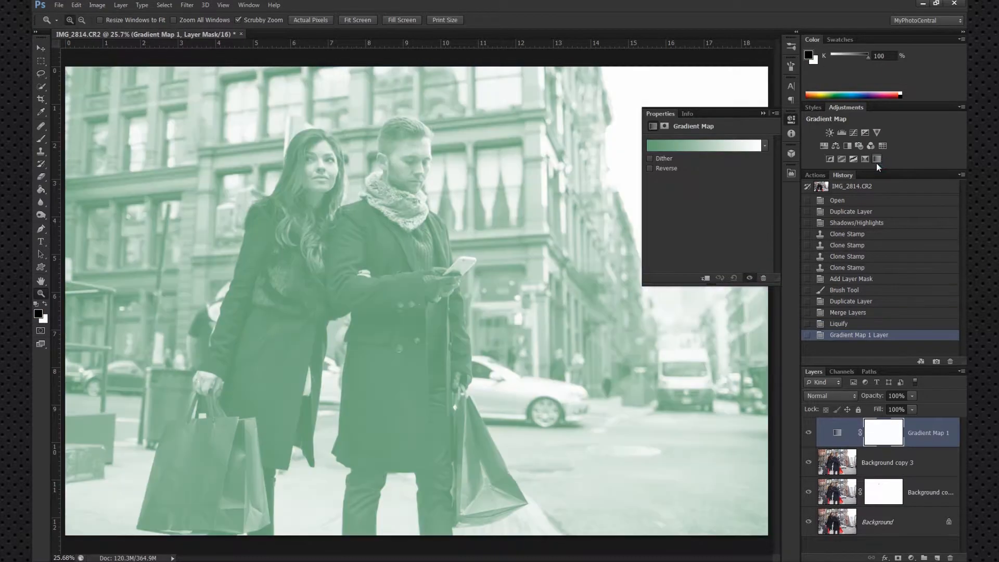
{"action": "left_click", "coordinate": [766, 146]}
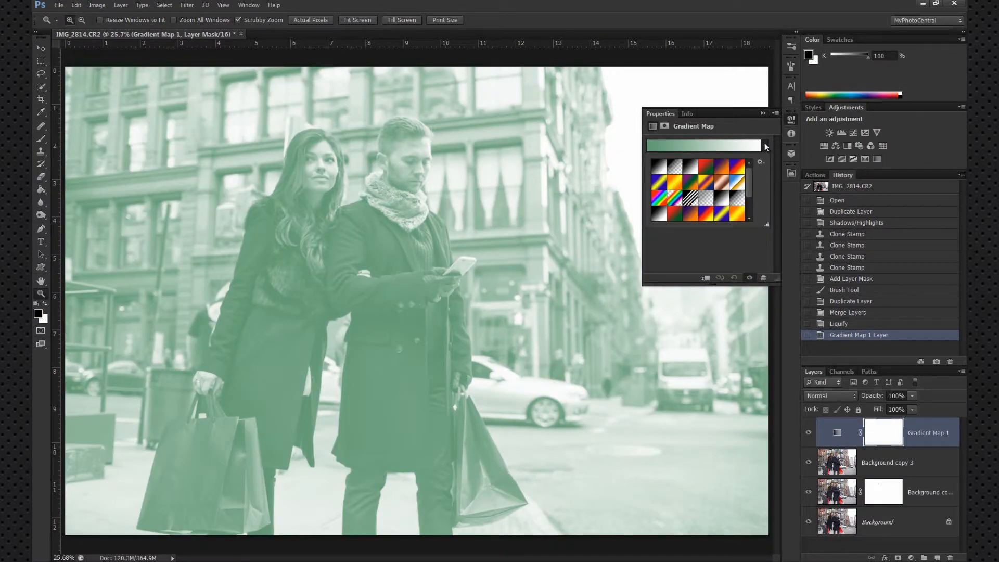
{"action": "left_click", "coordinate": [721, 168]}
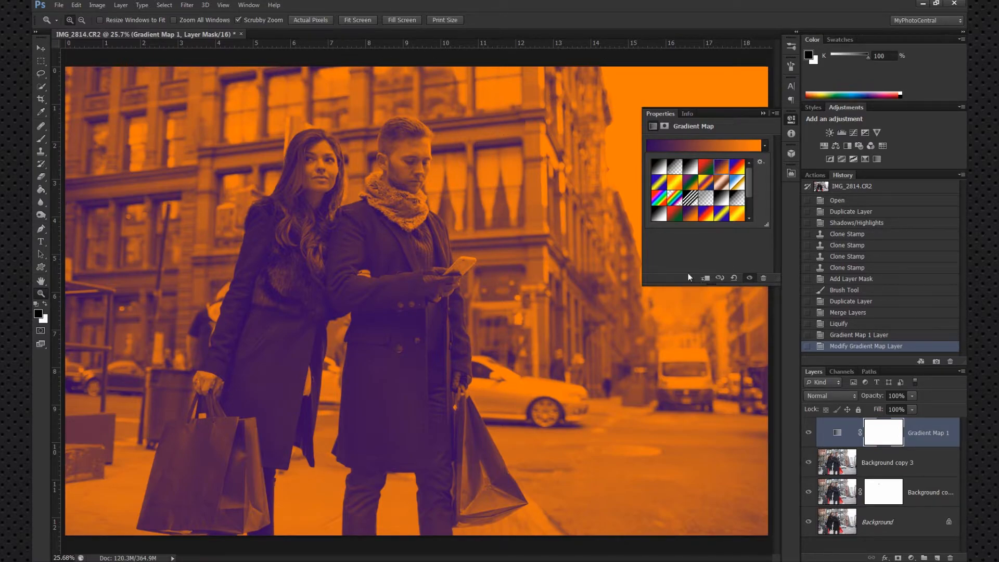
{"action": "left_click", "coordinate": [787, 121]}
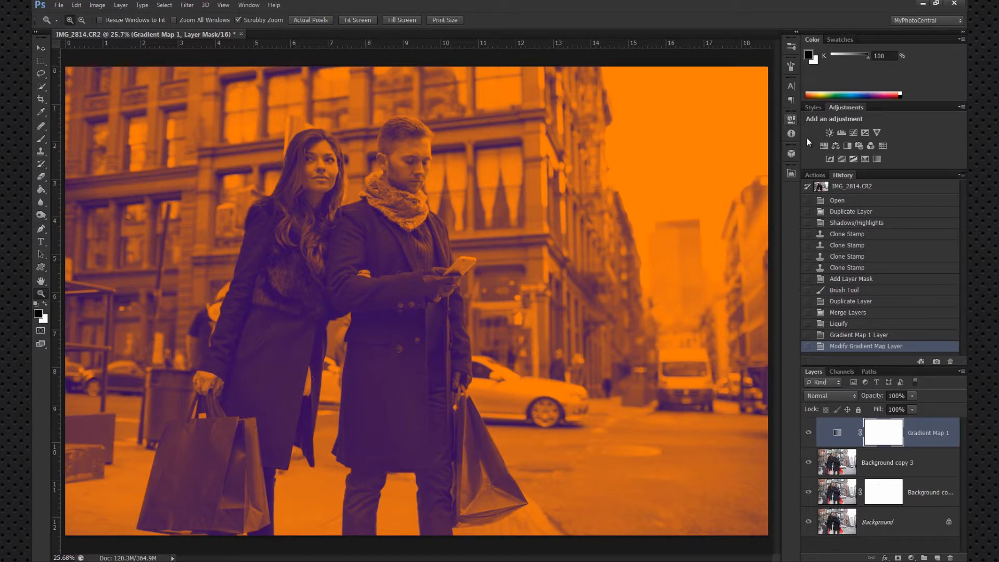
Set the gradient map layer's blend mode to Soft Light and its opacity to 30%.
{"action": "left_click", "coordinate": [845, 393]}
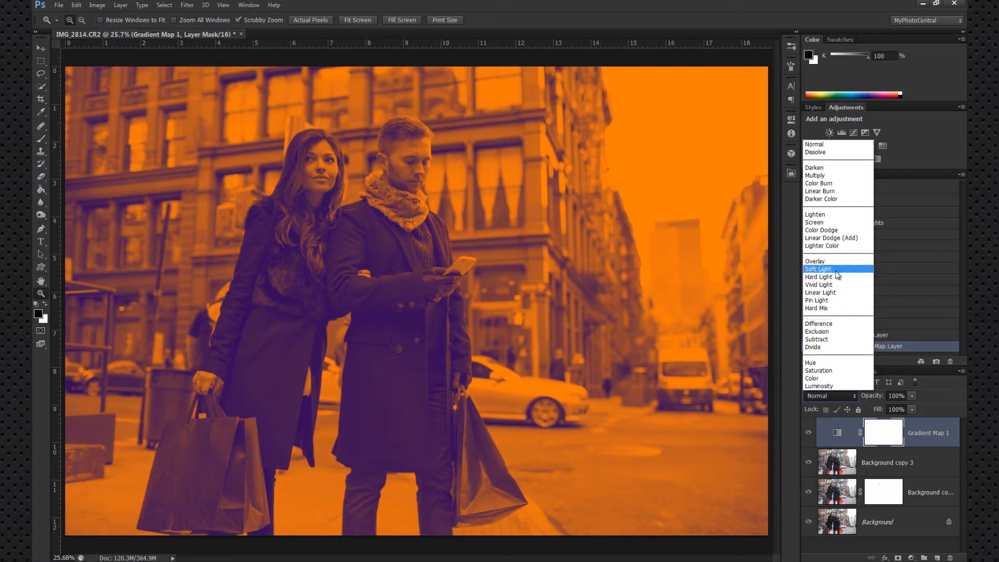
{"action": "left_click", "coordinate": [845, 398]}
{"action": "left_click", "coordinate": [848, 397]}
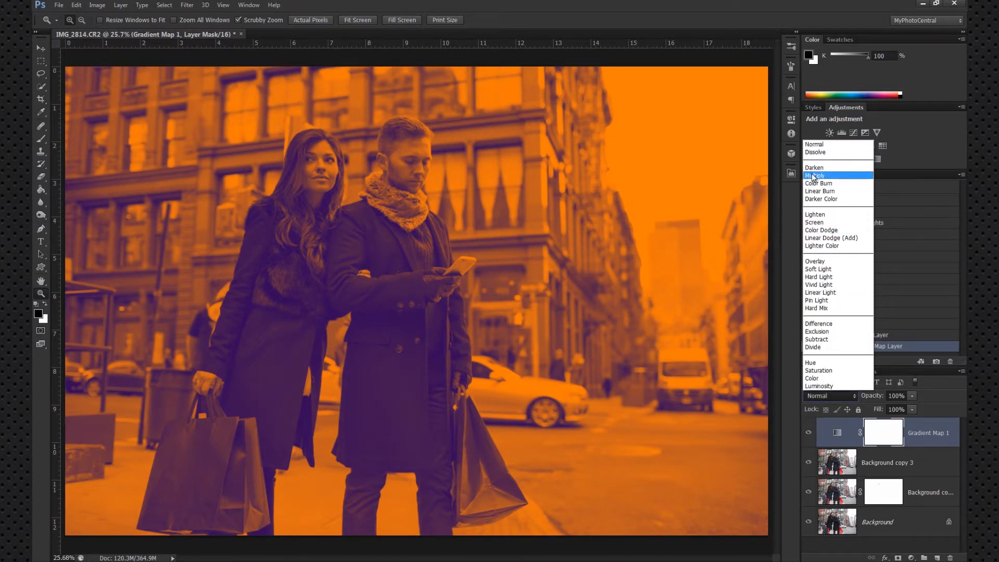
{"action": "left_click", "coordinate": [833, 268]}
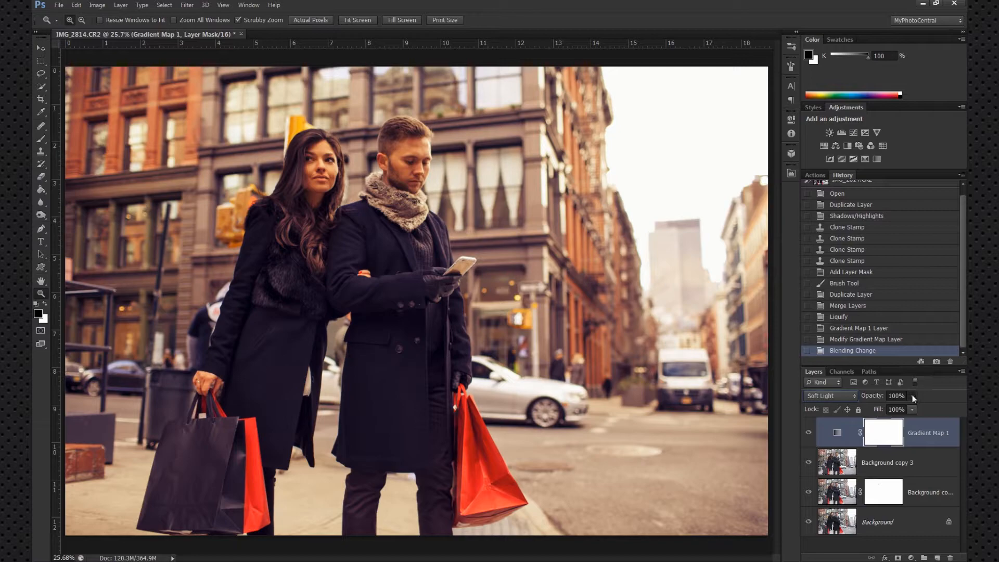
{"action": "left_click", "coordinate": [878, 407]}
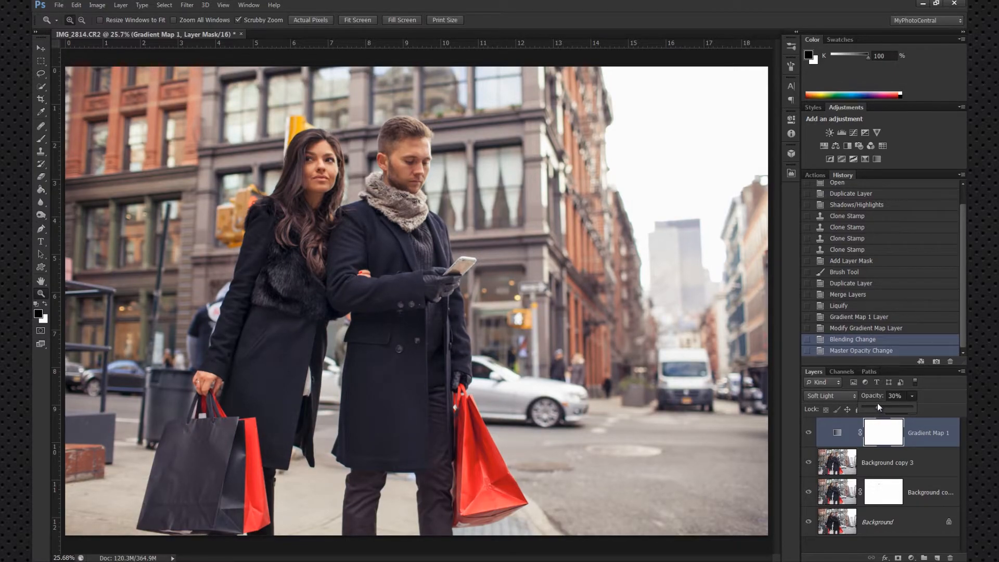
Compare the photo with and without the gradient map layer and raise its opacity to 35%.
{"action": "left_click", "coordinate": [809, 432]}
{"action": "left_click", "coordinate": [809, 430]}
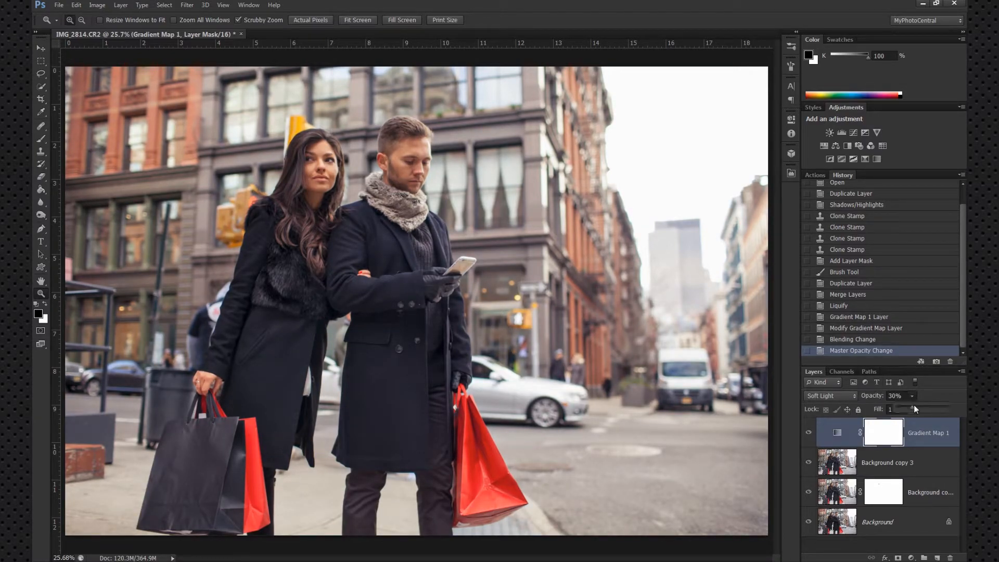
{"action": "left_click_drag", "start_coordinate": [913, 406], "coordinate": [916, 407]}
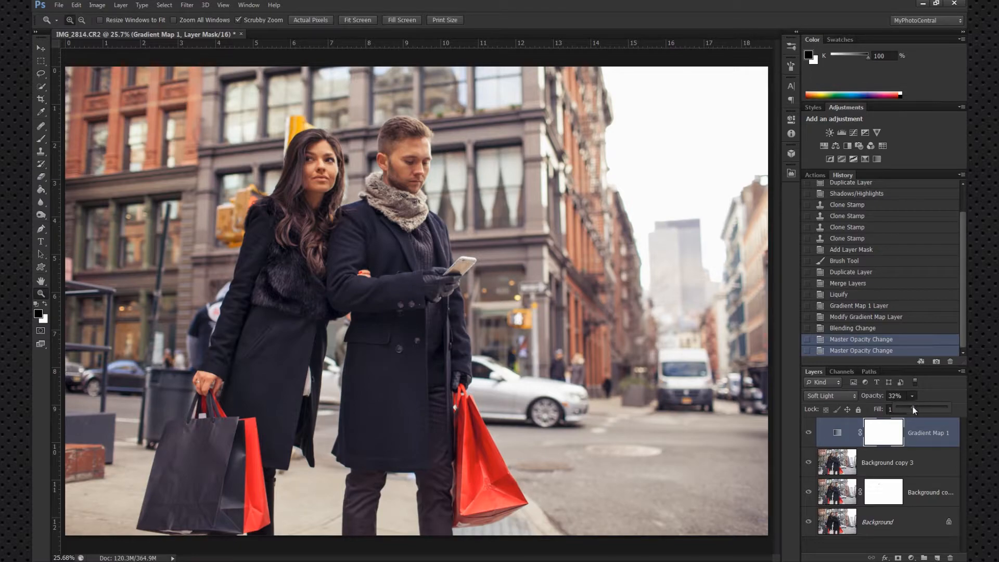
{"action": "left_click_drag", "start_coordinate": [915, 408], "coordinate": [913, 407]}
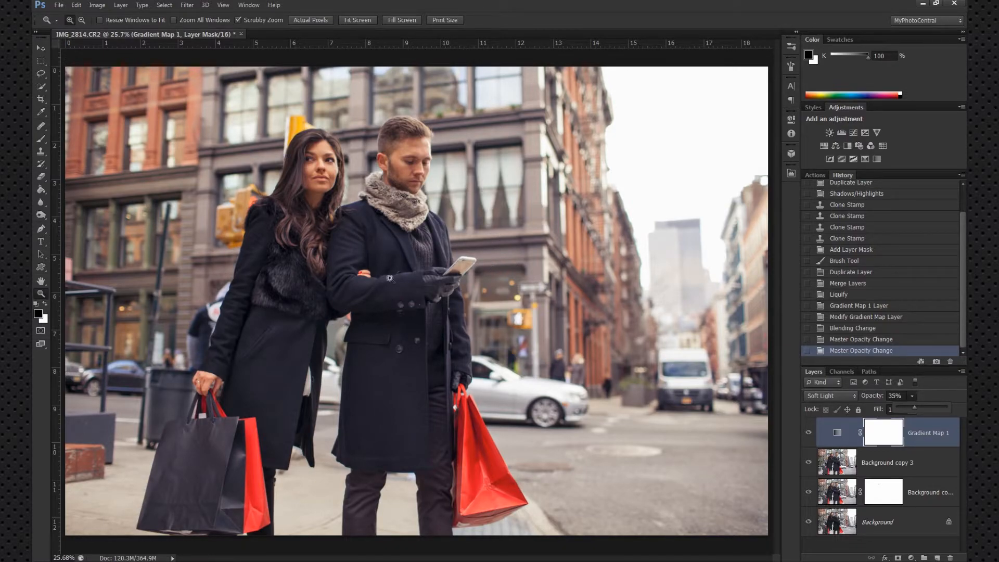
Paint black on the gradient map's mask over the couple's dark coats with an enlarged Brush at 65% opacity.
{"action": "left_click", "coordinate": [45, 133]}
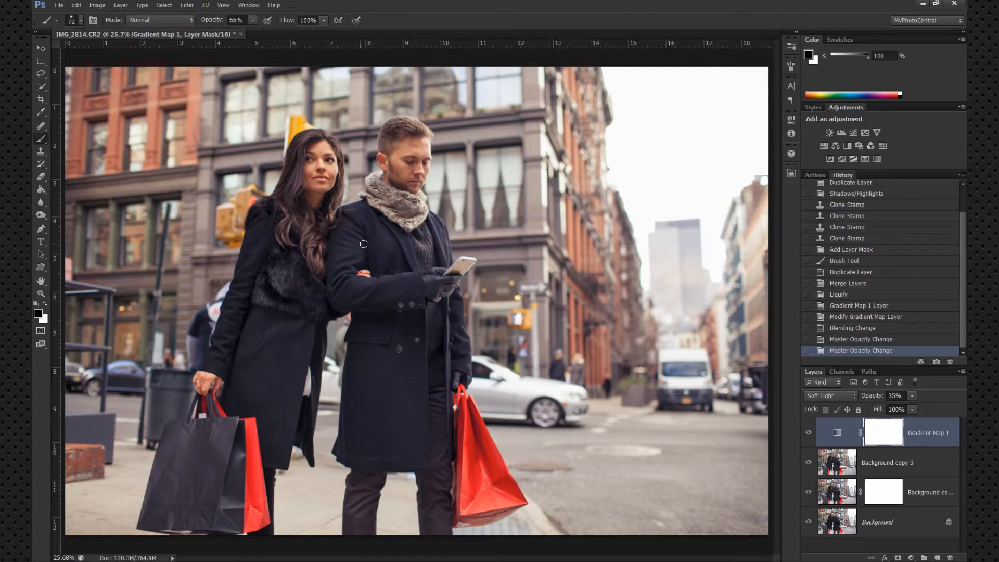
{"action": "mouse_move", "coordinate": [386, 243]}
{"action": "left_mouse_down"}
{"action": "mouse_move", "coordinate": [423, 251]}
{"action": "mouse_move", "coordinate": [408, 266]}
{"action": "mouse_move", "coordinate": [410, 290]}
{"action": "left_mouse_up"}
{"action": "left_click_drag", "start_coordinate": [421, 290], "coordinate": [405, 283]}
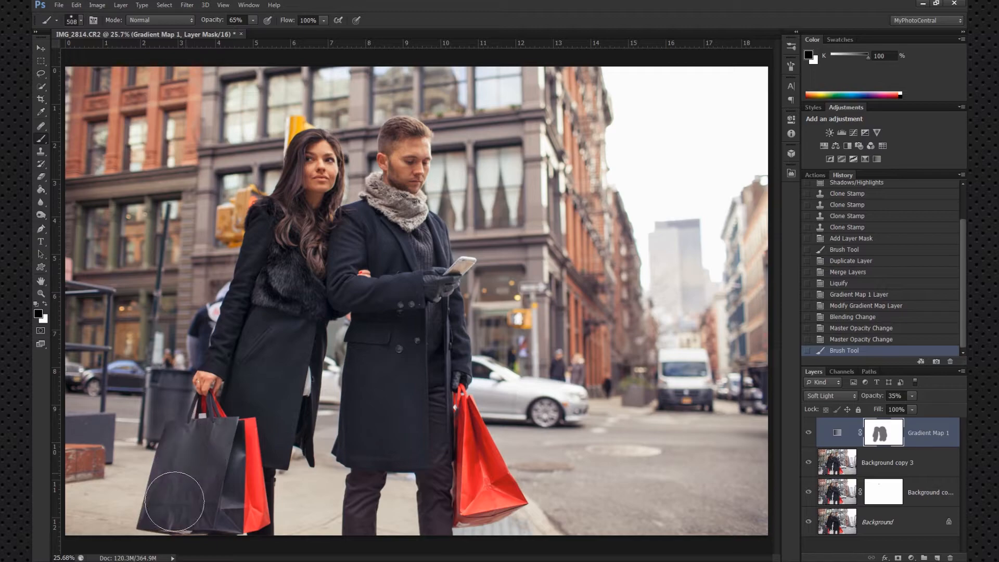
Paint black on the gradient map's mask over the dark shopping bag and compare the photo with and without the layer.
{"action": "left_click_drag", "start_coordinate": [220, 475], "coordinate": [219, 435]}
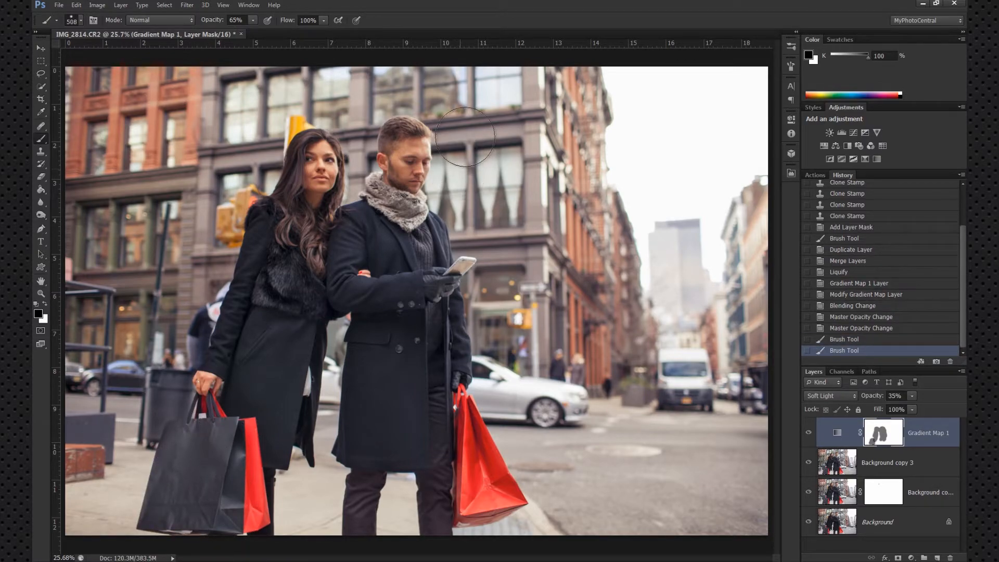
{"action": "left_click", "coordinate": [808, 431]}
{"action": "left_click", "coordinate": [809, 432]}
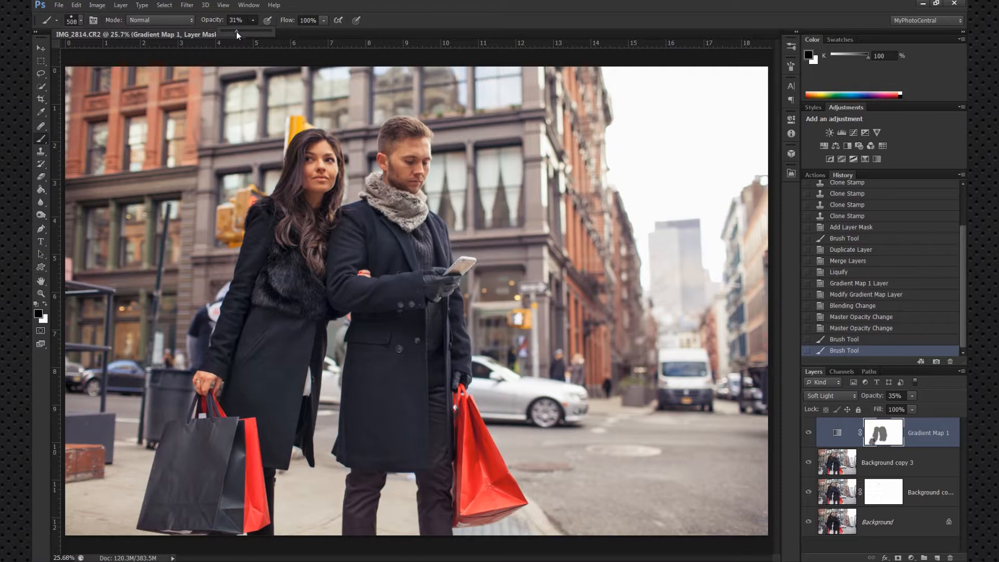
Paint black on the gradient map's mask over both faces with a 321 px Brush at 31% opacity.
{"action": "right_click", "coordinate": [334, 163], "text": "alt"}
{"action": "mouse_move", "coordinate": [337, 178]}
{"action": "left_mouse_down"}
{"action": "mouse_move", "coordinate": [336, 144]}
{"action": "mouse_move", "coordinate": [333, 163]}
{"action": "mouse_move", "coordinate": [355, 167]}
{"action": "mouse_move", "coordinate": [319, 163]}
{"action": "left_mouse_up"}
{"action": "left_click", "coordinate": [41, 295]}
{"action": "left_click", "coordinate": [335, 178]}
{"action": "left_click", "coordinate": [334, 179]}
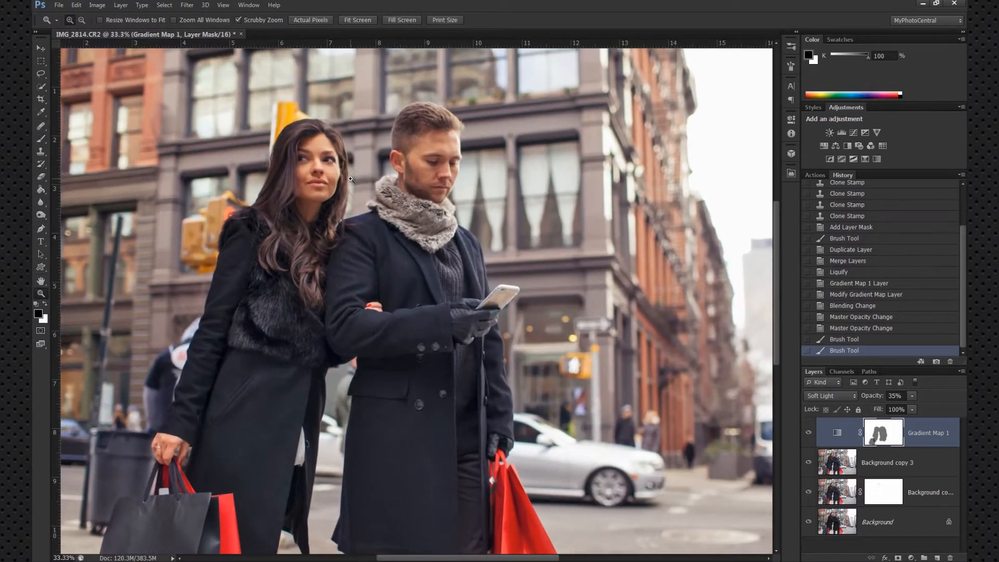
{"action": "left_click", "coordinate": [331, 182]}
{"action": "left_click", "coordinate": [42, 139]}
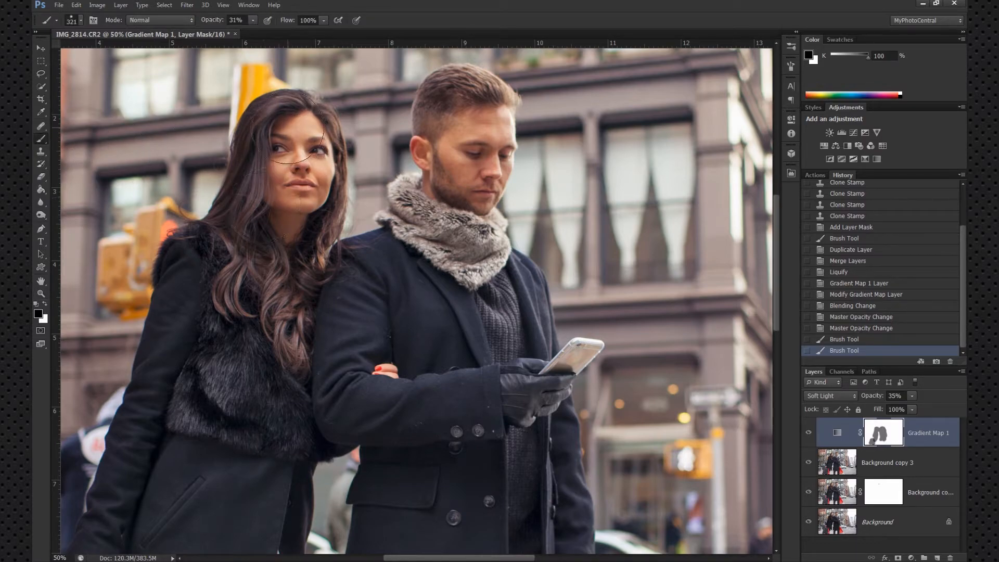
{"action": "left_click_drag", "start_coordinate": [312, 171], "coordinate": [301, 171]}
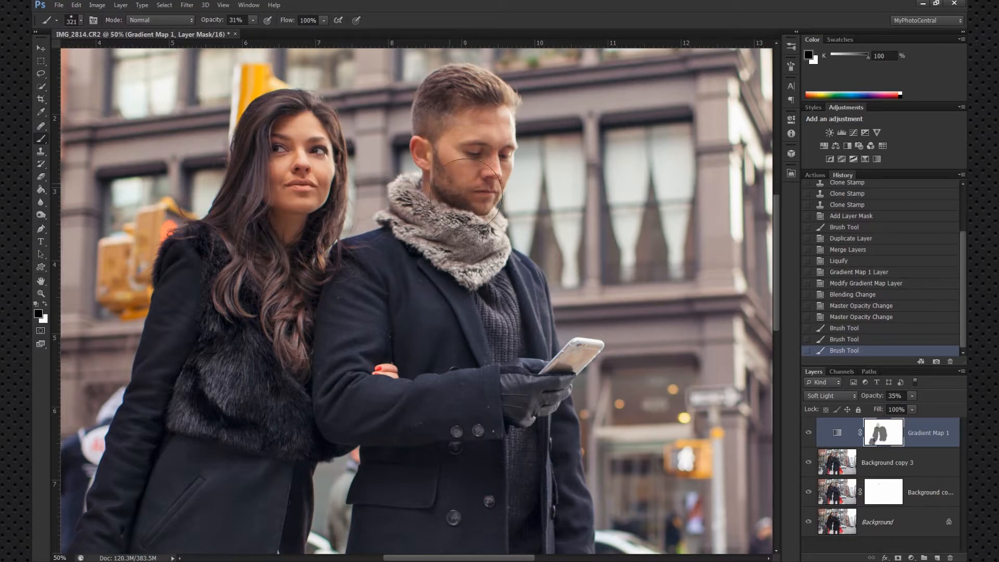
{"action": "mouse_move", "coordinate": [476, 168]}
{"action": "left_mouse_down"}
{"action": "mouse_move", "coordinate": [447, 135]}
{"action": "mouse_move", "coordinate": [479, 182]}
{"action": "left_mouse_up"}
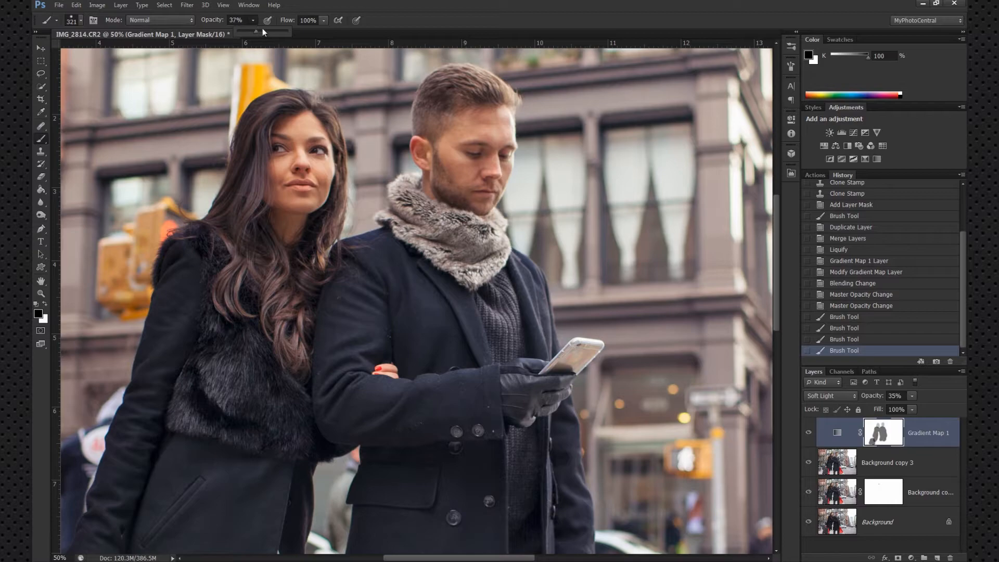
Paint black at 100% opacity on the mask over the man's fur scarf and compare the whole photo with and without the gradient map.
{"action": "left_click", "coordinate": [481, 243]}
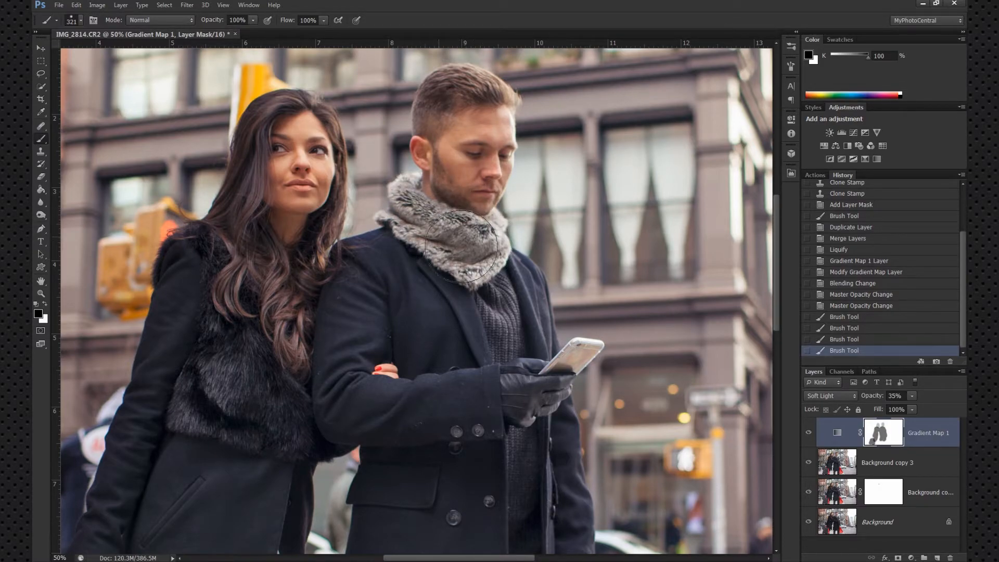
{"action": "mouse_move", "coordinate": [480, 247]}
{"action": "left_mouse_down"}
{"action": "mouse_move", "coordinate": [417, 229]}
{"action": "mouse_move", "coordinate": [457, 213]}
{"action": "left_mouse_up"}
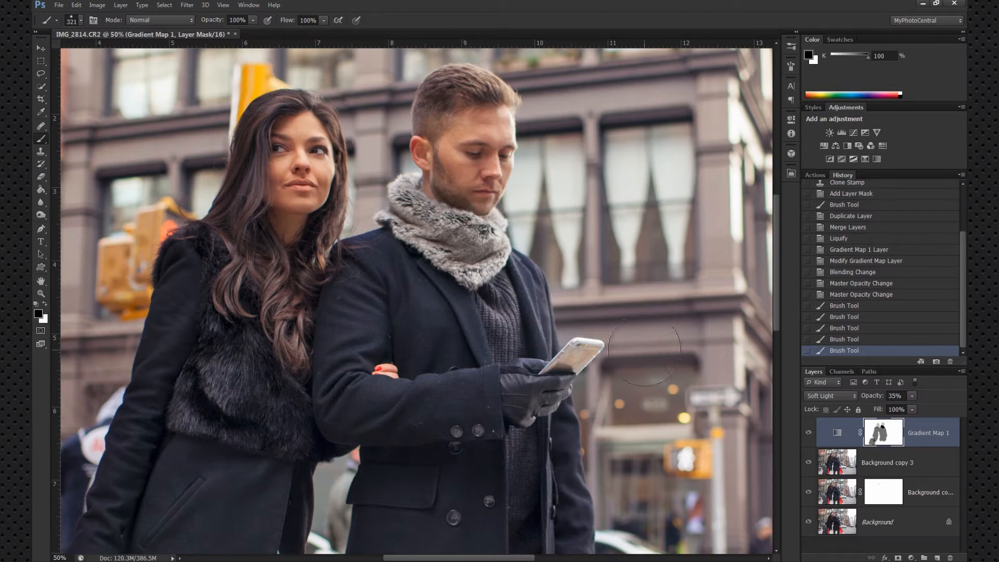
{"action": "left_click", "coordinate": [39, 295]}
{"action": "left_click", "coordinate": [353, 21]}
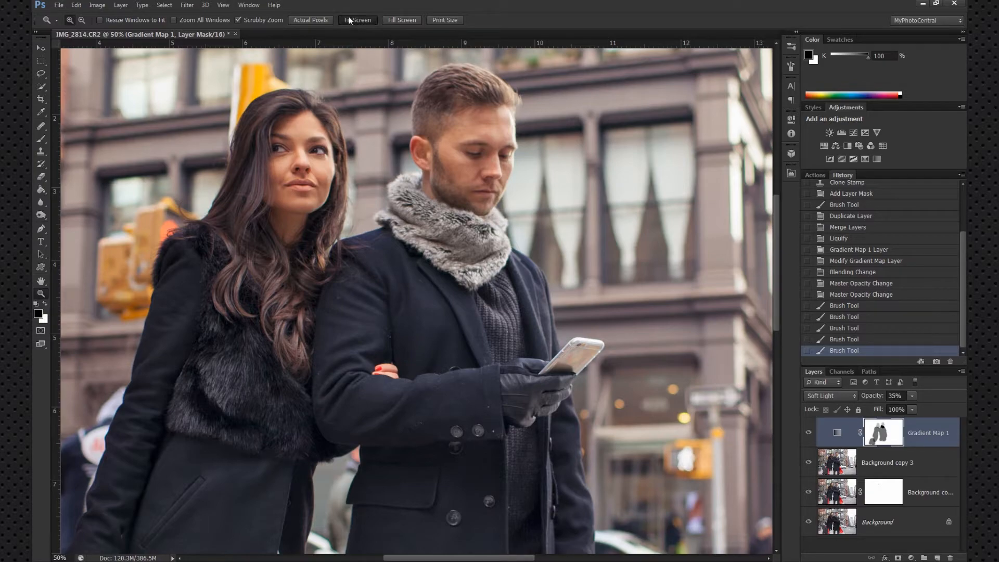
{"action": "left_click", "coordinate": [807, 433]}
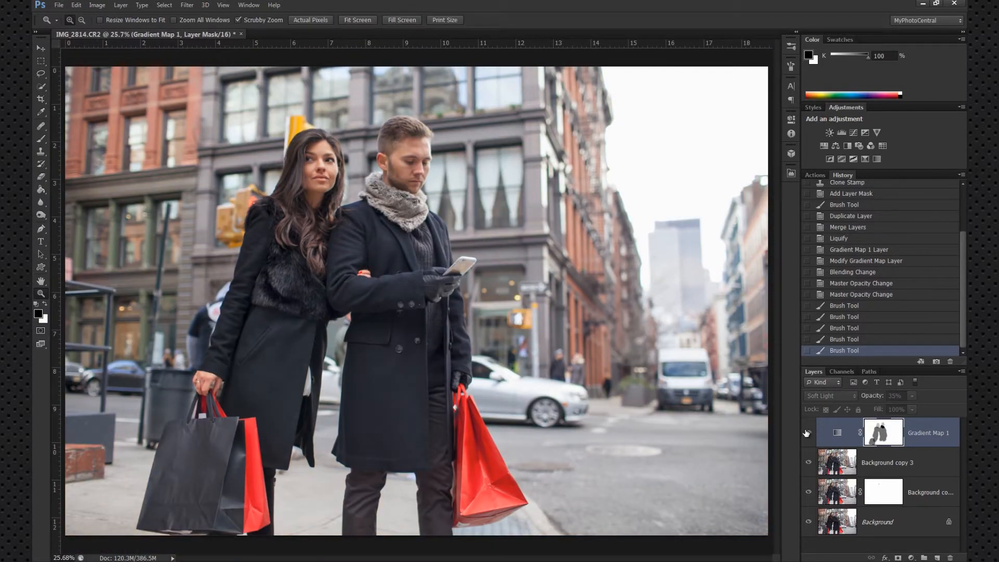
{"action": "left_click", "coordinate": [807, 432]}
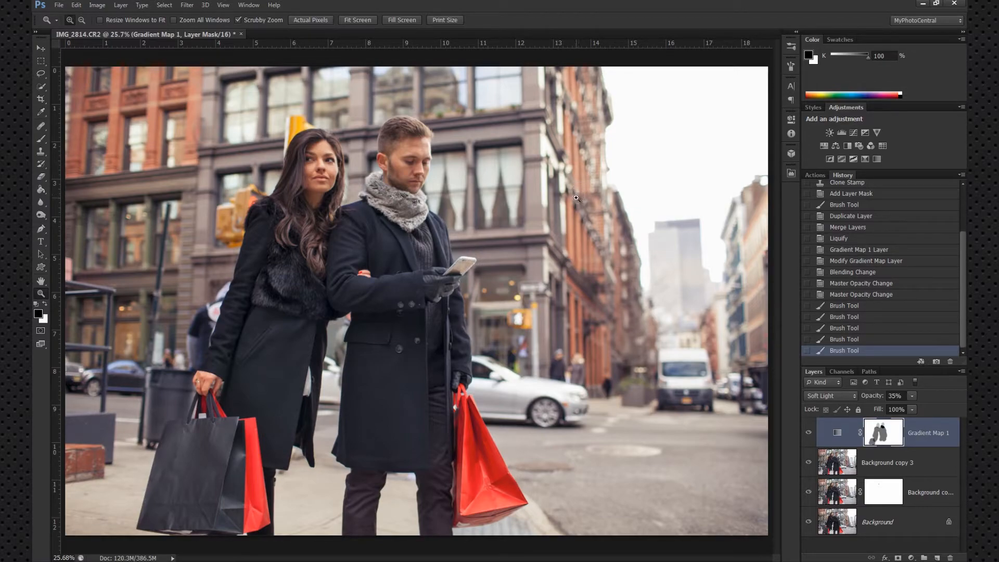
Duplicate all four layers together and merge the copies into a single layer at the top of the stack.
{"action": "left_click_drag", "start_coordinate": [470, 261], "coordinate": [721, 387]}
{"action": "left_click", "coordinate": [424, 281]}
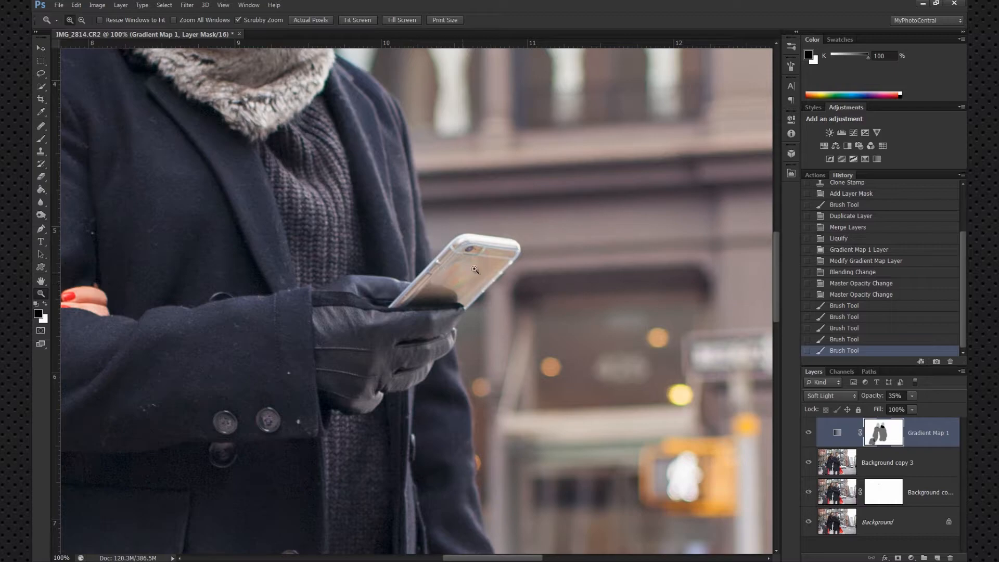
{"action": "left_click", "coordinate": [905, 459], "text": "ctrl"}
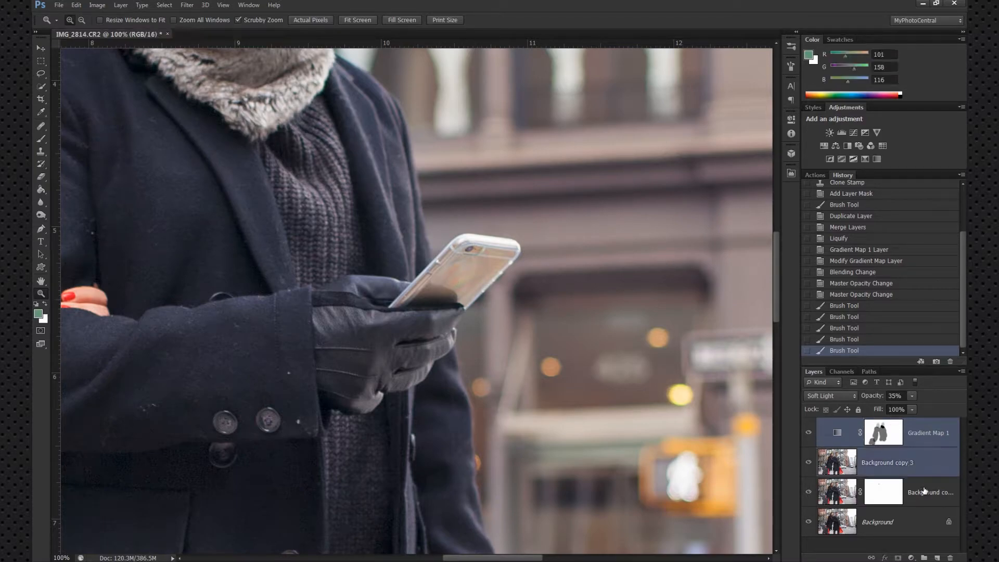
{"action": "left_click", "coordinate": [923, 490], "text": "ctrl"}
{"action": "left_click", "coordinate": [916, 529], "text": "ctrl"}
{"action": "right_click", "coordinate": [923, 488]}
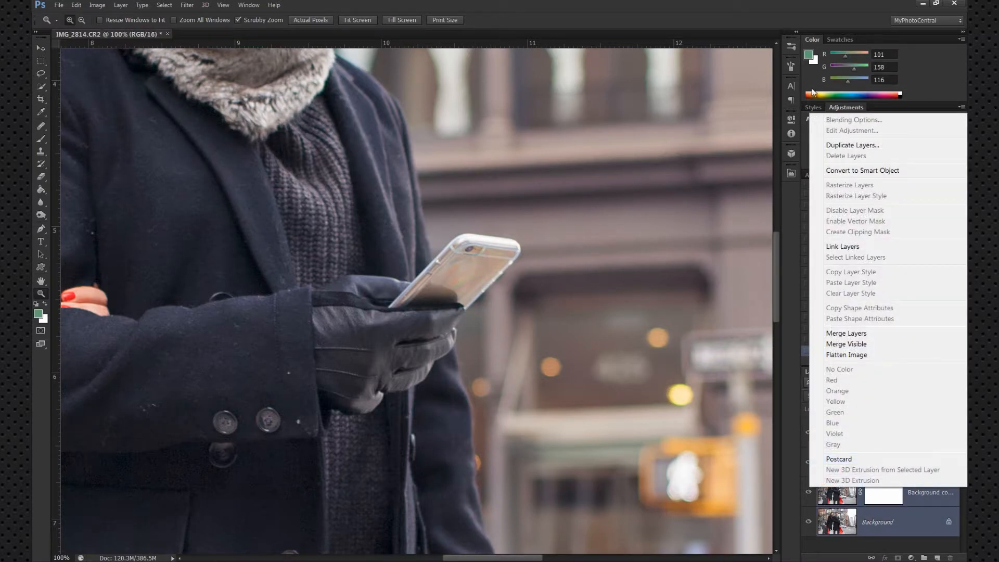
{"action": "left_click", "coordinate": [848, 146]}
{"action": "left_click", "coordinate": [583, 178]}
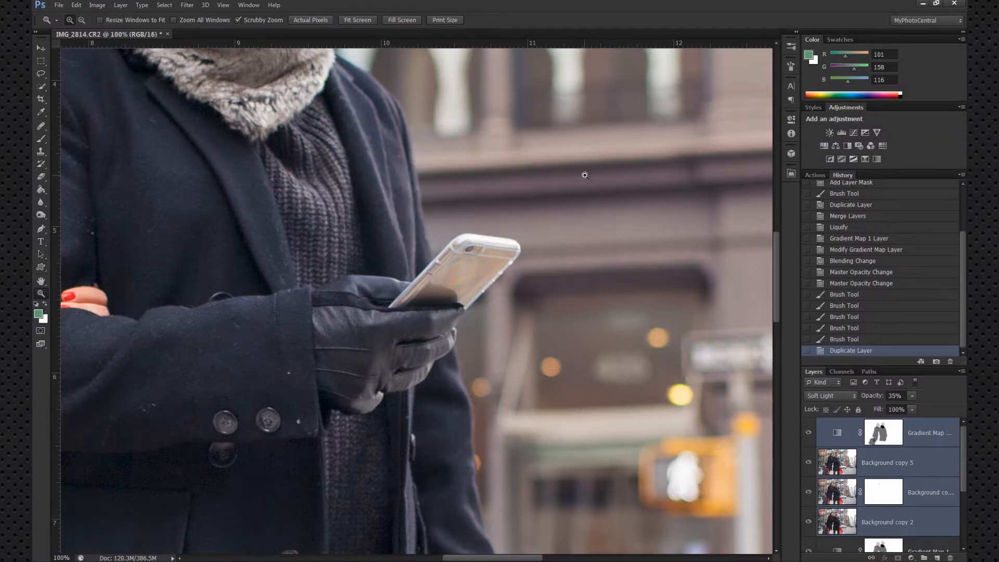
{"action": "key", "text": "ctrl+e"}
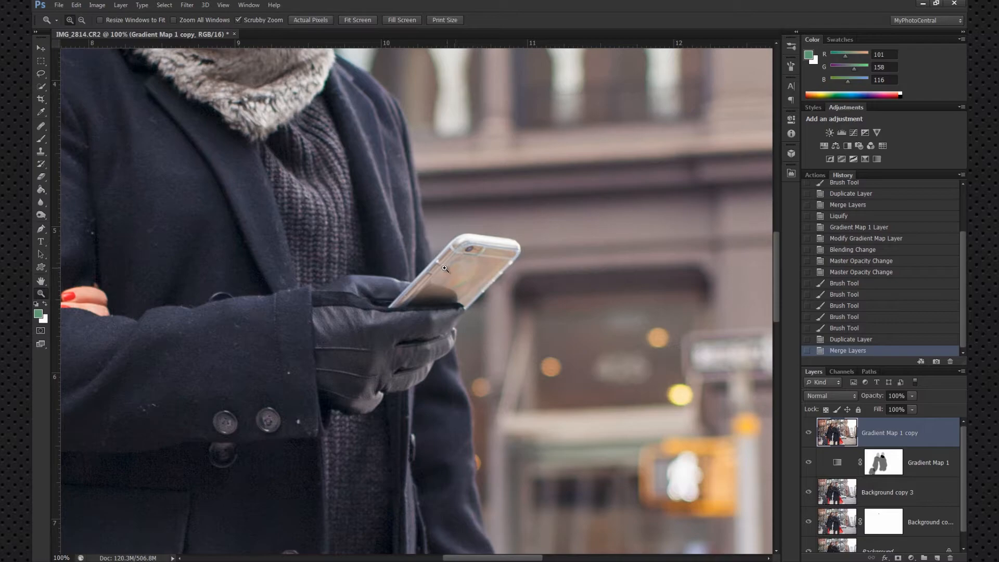
Clone Stamp clean case texture over the marks along the phone's edge, raise the stamp's opacity to 100% and compare the last stroke.
{"action": "left_click", "coordinate": [40, 152]}
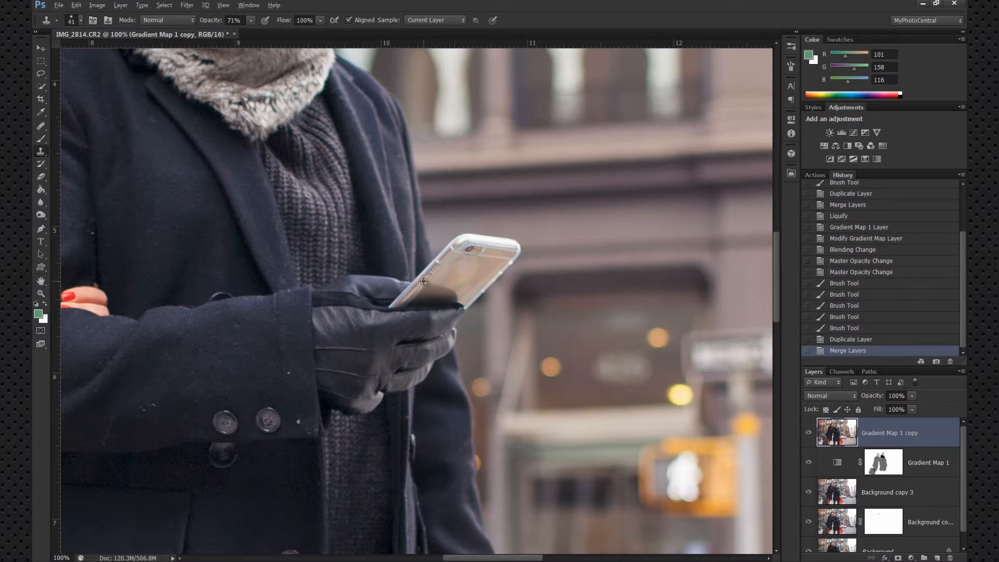
{"action": "left_click", "coordinate": [423, 281], "text": "alt"}
{"action": "left_click_drag", "start_coordinate": [428, 273], "coordinate": [438, 266]}
{"action": "left_click", "coordinate": [437, 266]}
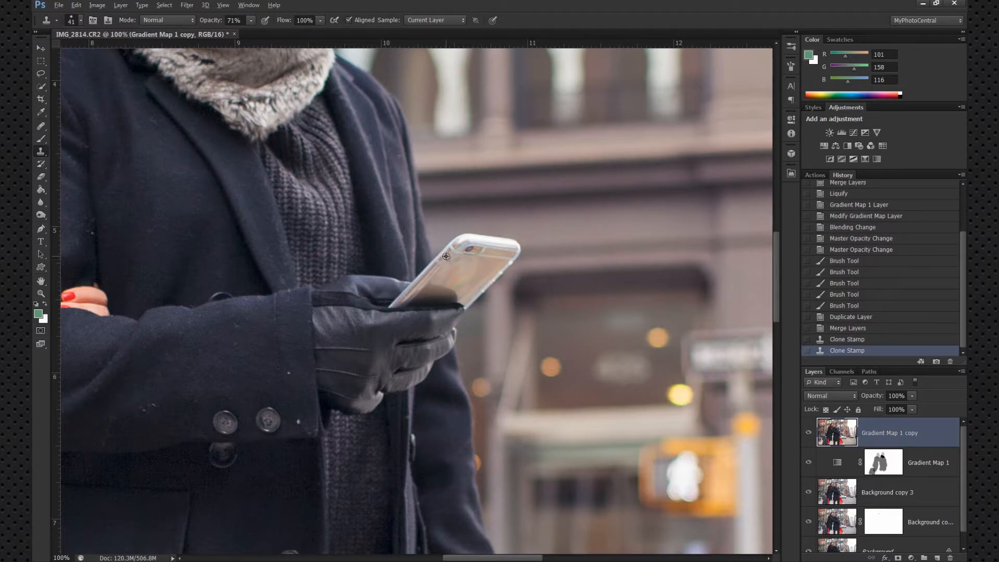
{"action": "left_click_drag", "start_coordinate": [251, 20], "coordinate": [338, 21]}
{"action": "key", "text": "ctrl+z"}
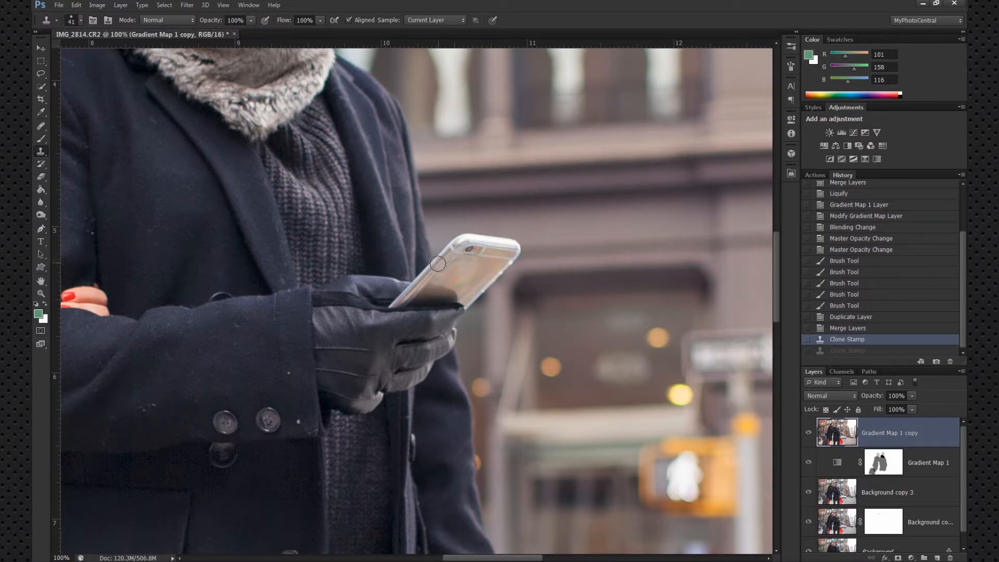
{"action": "key", "text": "ctrl+z"}
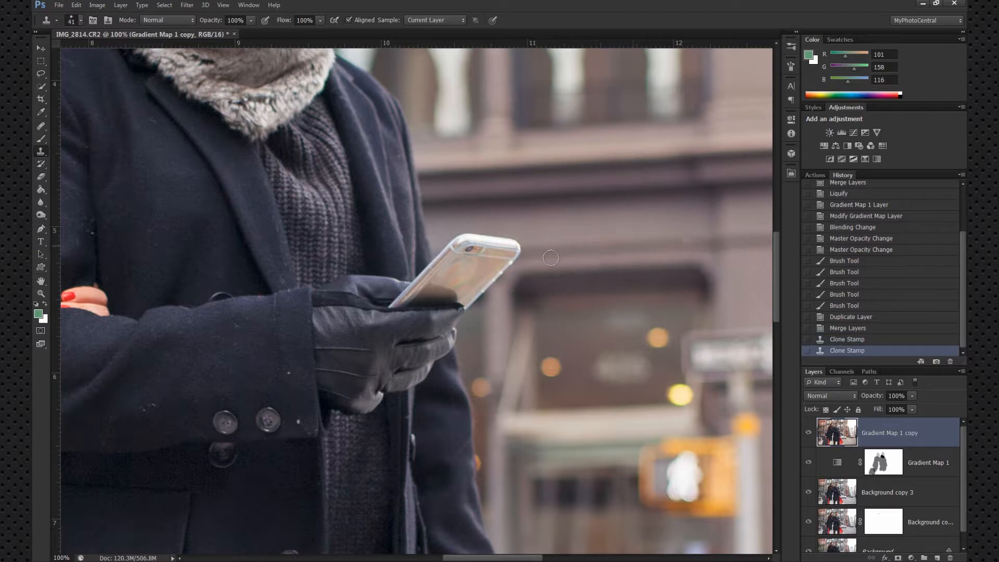
Clone out the camera lens and remaining marks on the back of the phone at 100% opacity.
{"action": "left_click", "coordinate": [452, 248]}
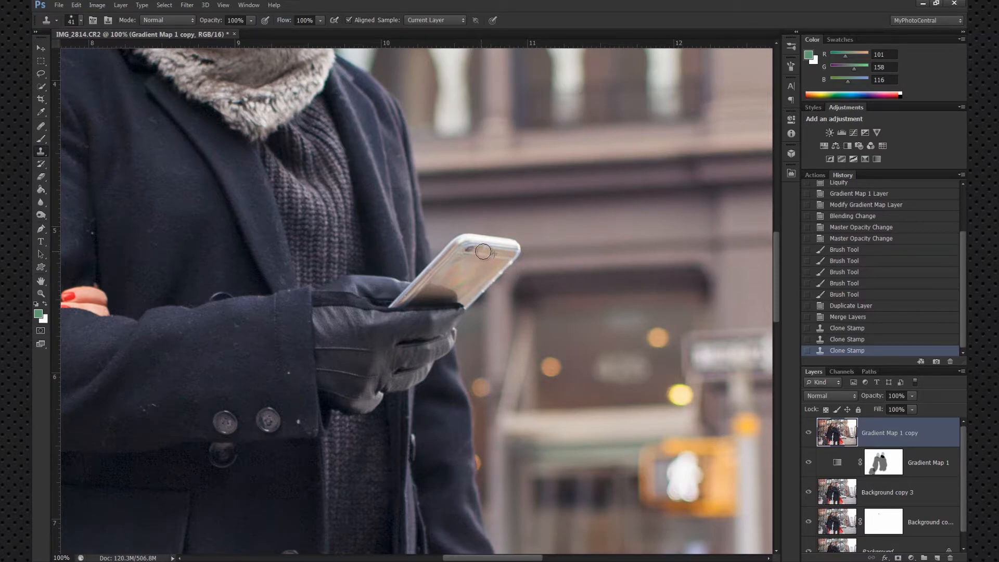
{"action": "left_click", "coordinate": [544, 282]}
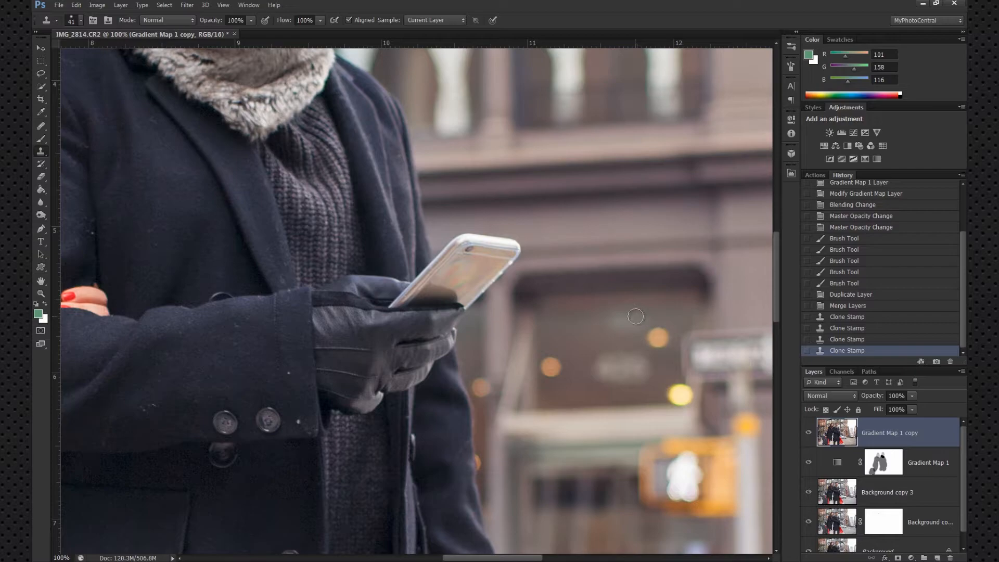
{"action": "left_click", "coordinate": [493, 282]}
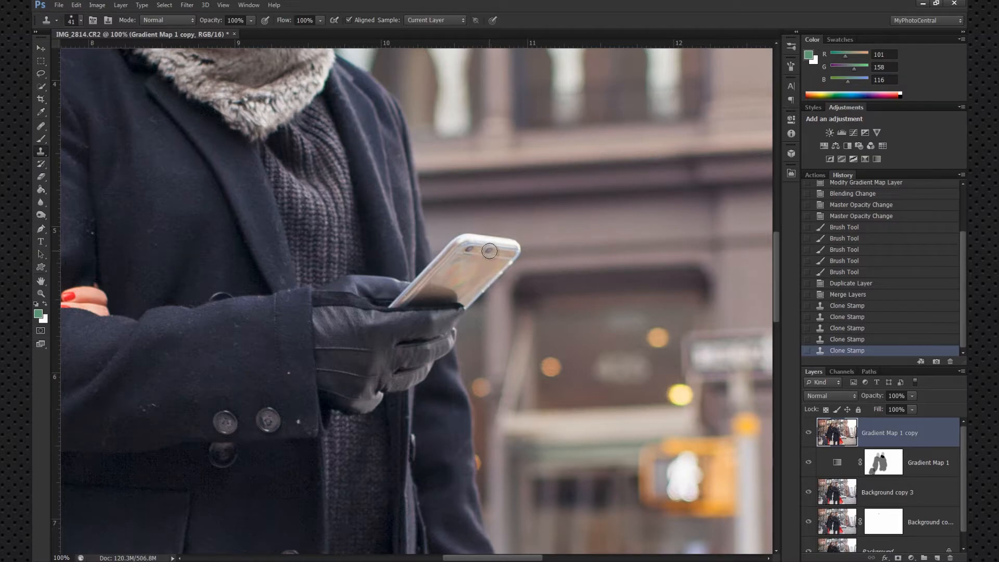
{"action": "left_click", "coordinate": [488, 251]}
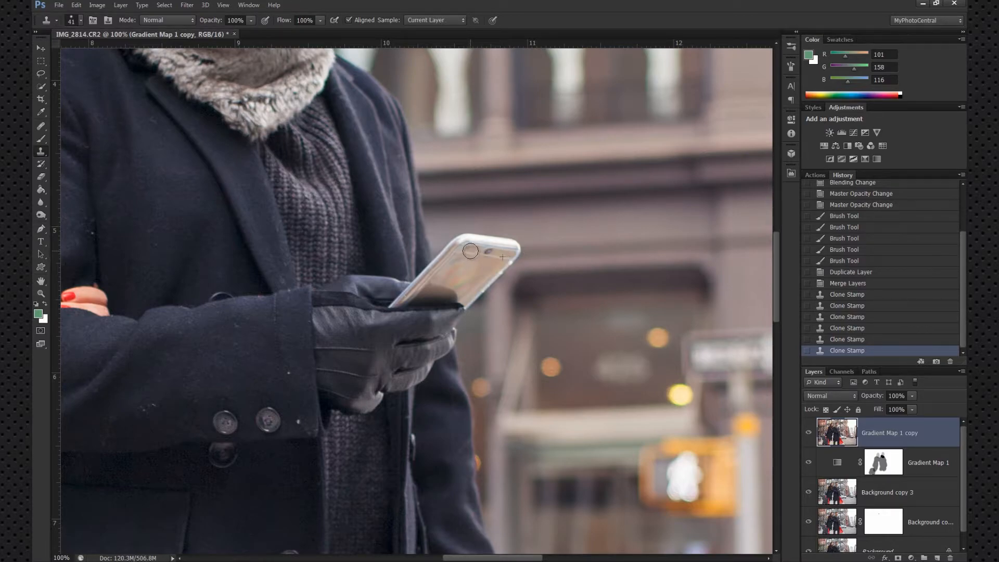
{"action": "left_click", "coordinate": [468, 252]}
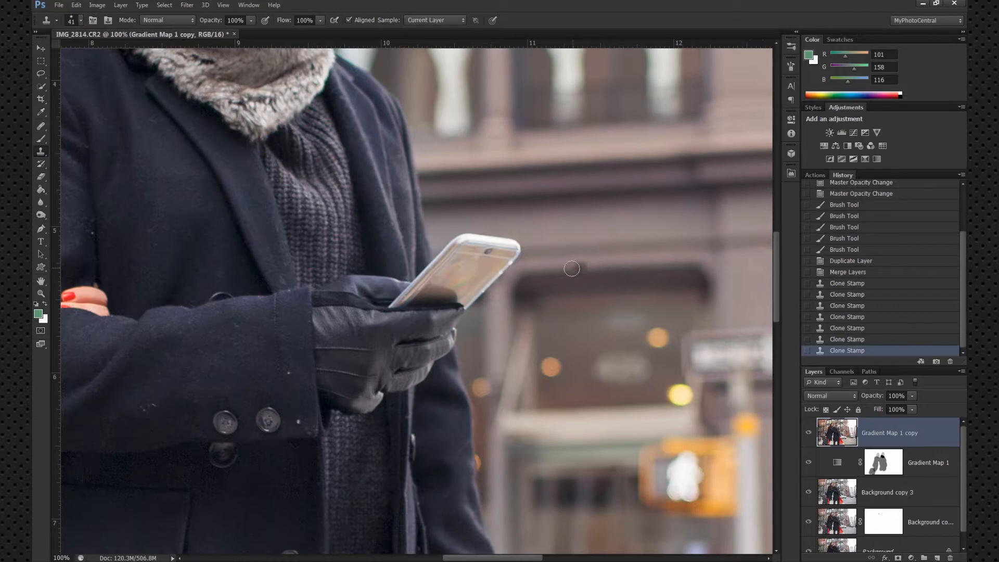
{"action": "left_click", "coordinate": [478, 262]}
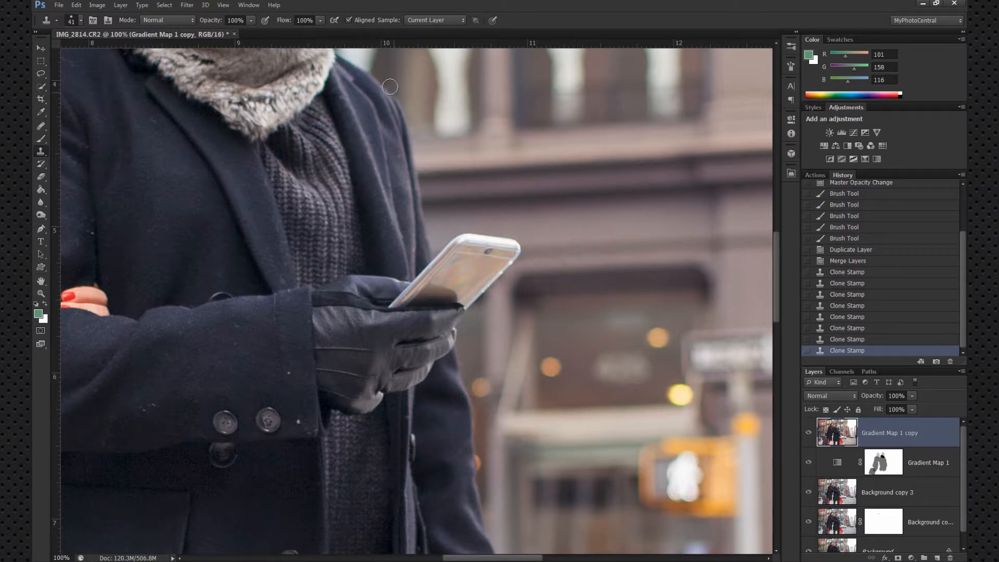
Clone out the lint specks on the sleeve, shoulder and chest of the man's coat.
{"action": "left_click_drag", "start_coordinate": [519, 557], "coordinate": [484, 558]}
{"action": "scroll", "coordinate": [270, 284], "scroll_direction": "down", "scroll_amount": 1}
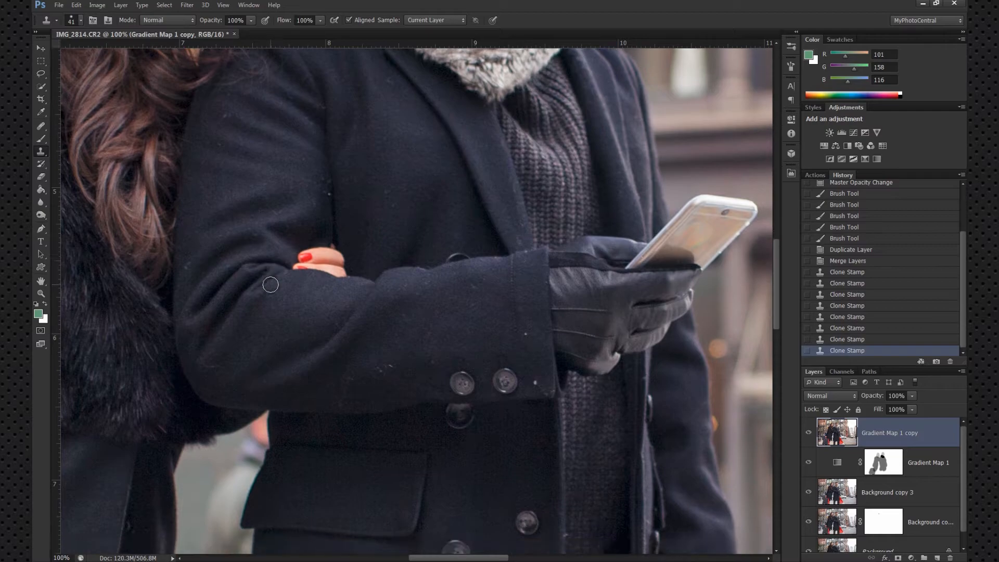
{"action": "left_click", "coordinate": [525, 336]}
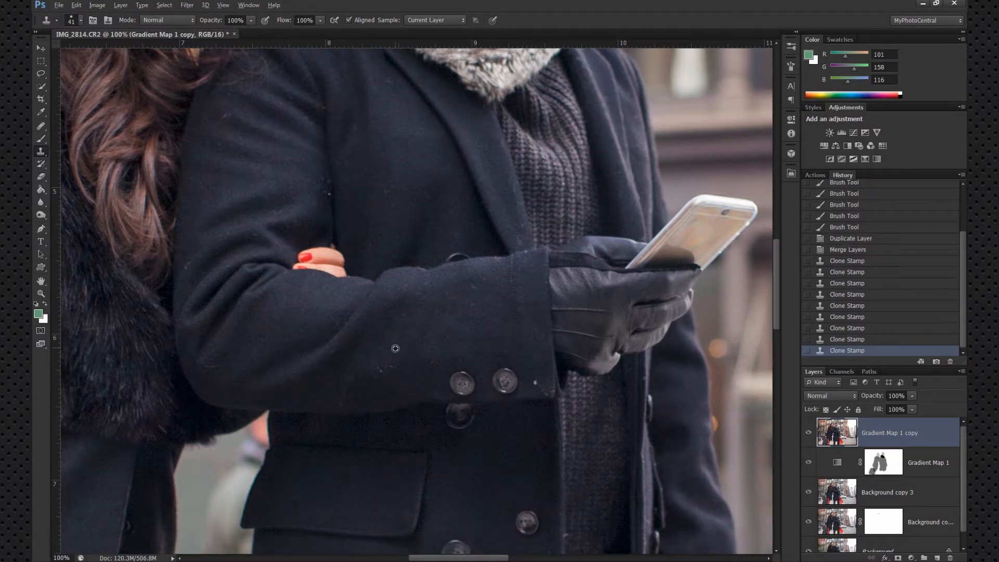
{"action": "left_click", "coordinate": [392, 366]}
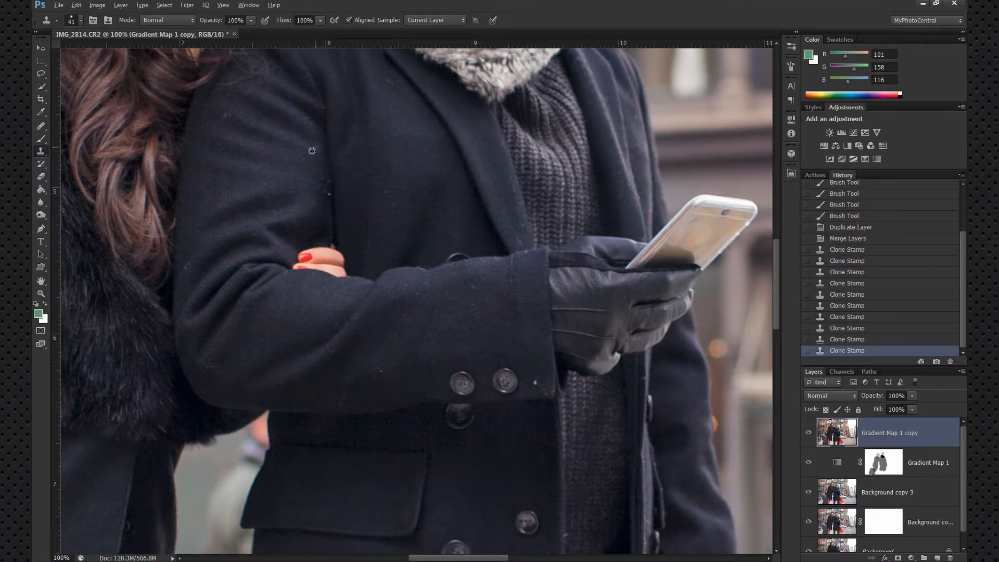
{"action": "left_click", "coordinate": [327, 196]}
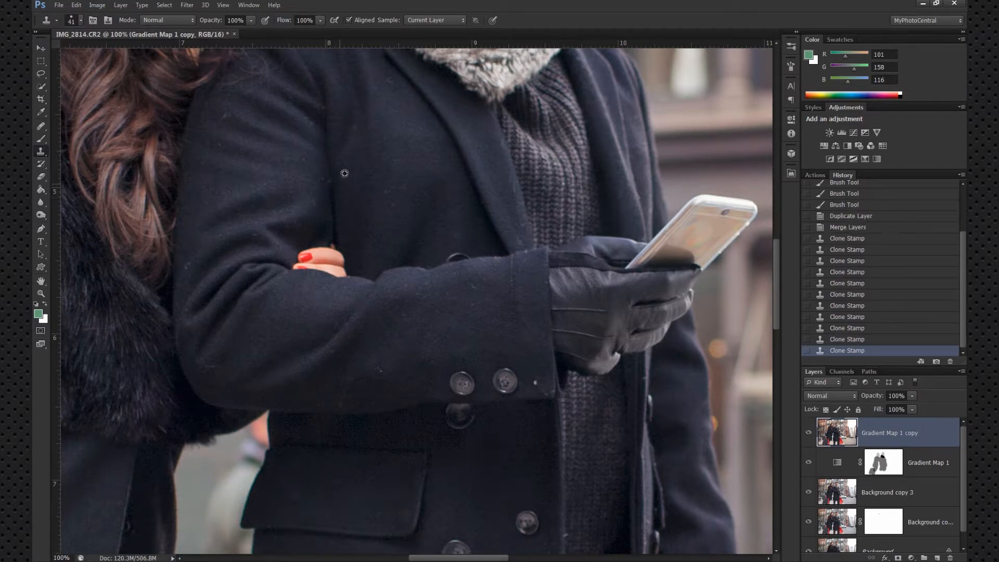
{"action": "left_click", "coordinate": [328, 183]}
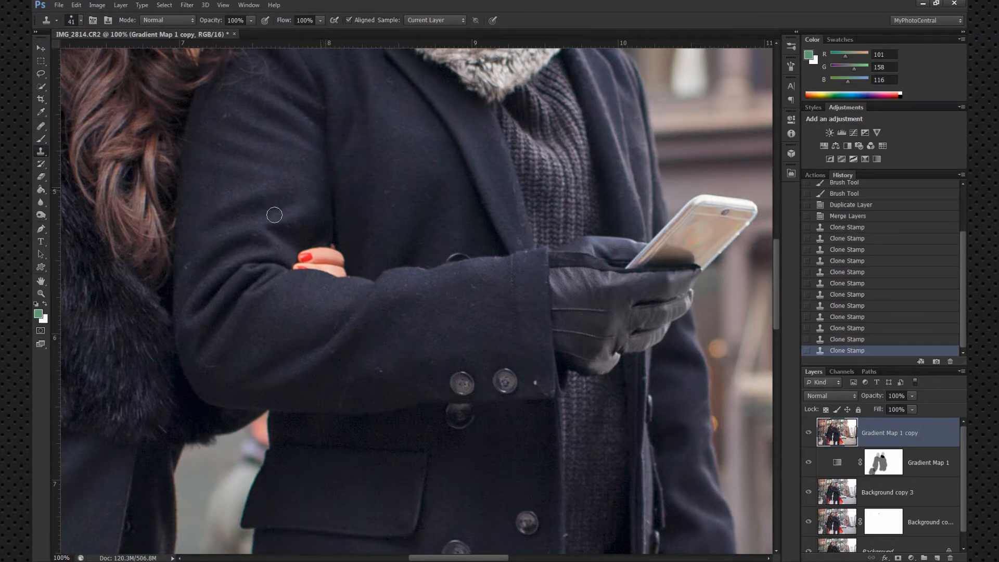
{"action": "left_click", "coordinate": [187, 264]}
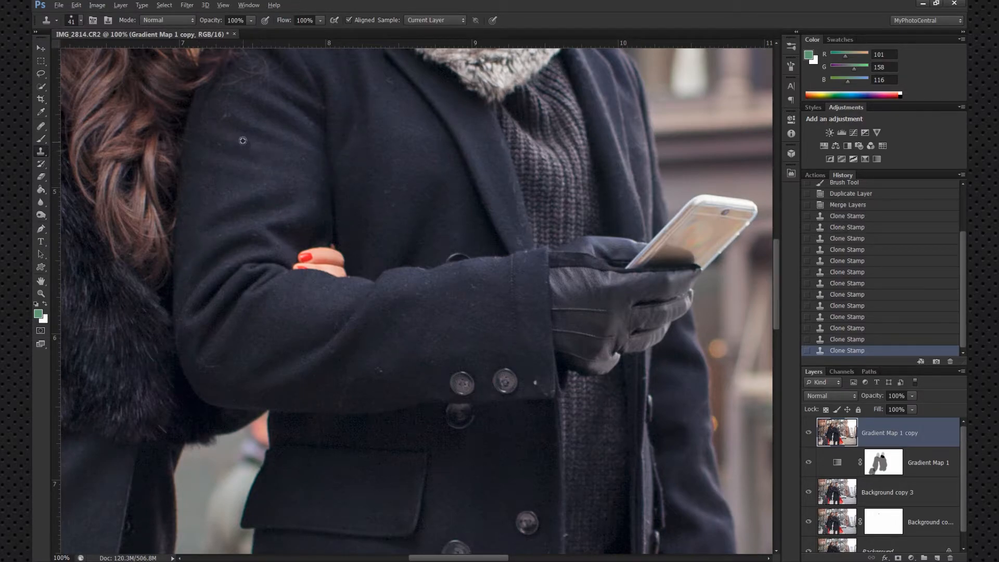
{"action": "left_click", "coordinate": [224, 116]}
{"action": "left_click", "coordinate": [390, 83]}
Clone out the remaining lint specks on the man's sleeve and cuff and along the front edge of his coat.
{"action": "scroll", "coordinate": [415, 280], "scroll_direction": "down", "scroll_amount": 2}
{"action": "left_click", "coordinate": [380, 314]}
{"action": "left_click", "coordinate": [533, 319], "text": "alt"}
{"action": "left_click", "coordinate": [535, 329]}
{"action": "scroll", "coordinate": [534, 329], "scroll_direction": "down", "scroll_amount": 5}
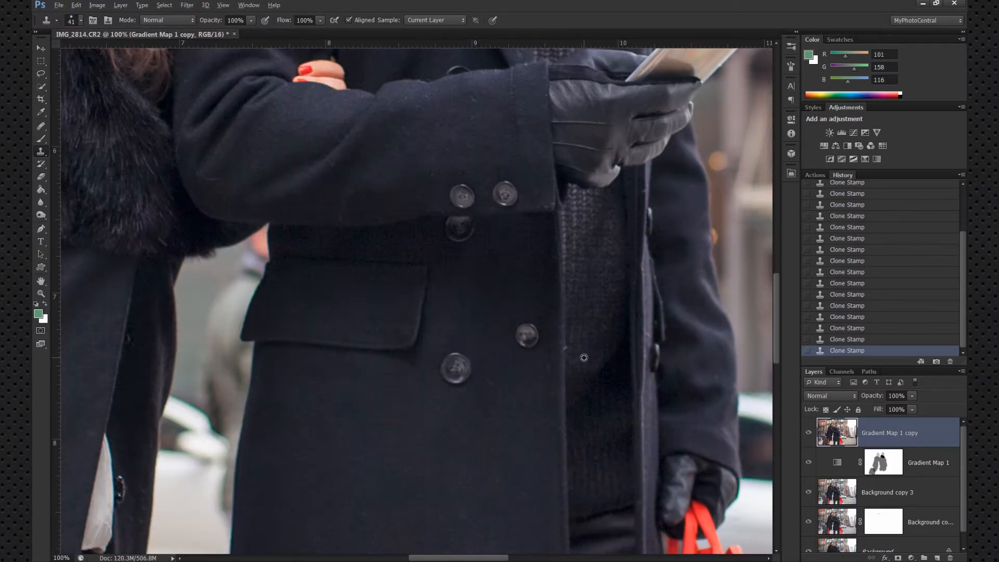
{"action": "left_click", "coordinate": [567, 348]}
{"action": "scroll", "coordinate": [708, 442], "scroll_direction": "down", "scroll_amount": 6}
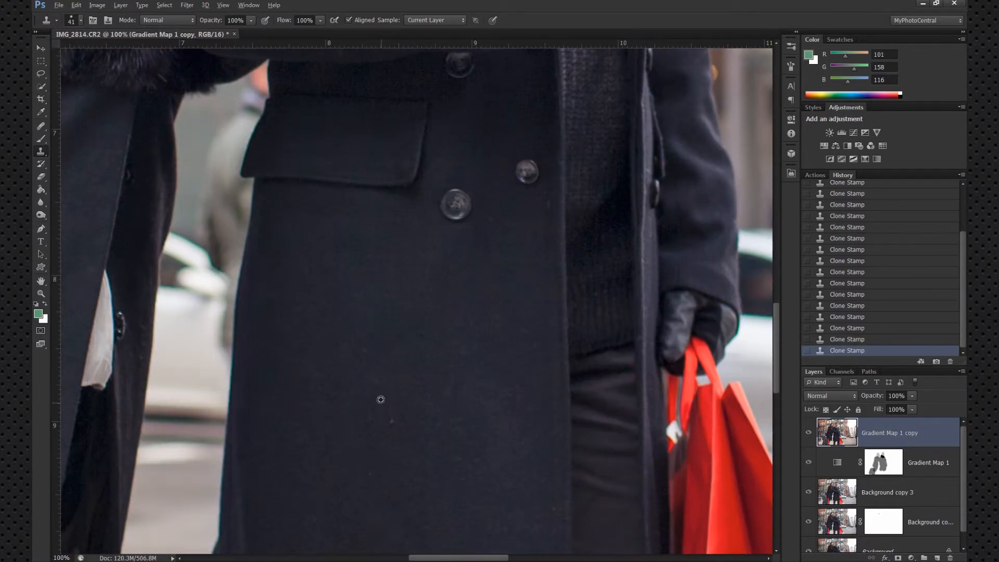
{"action": "scroll", "coordinate": [458, 407], "scroll_direction": "down", "scroll_amount": 8}
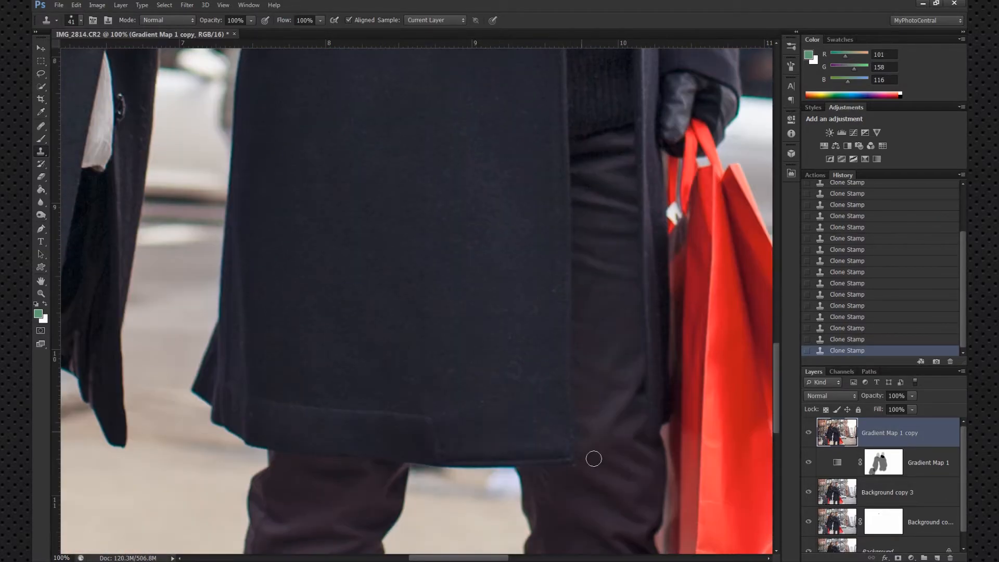
Inspect both coats and both faces for leftover blemishes and fit the whole photo in view.
{"action": "left_click_drag", "start_coordinate": [451, 558], "coordinate": [430, 559]}
{"action": "scroll", "coordinate": [460, 310], "scroll_direction": "up", "scroll_amount": 10}
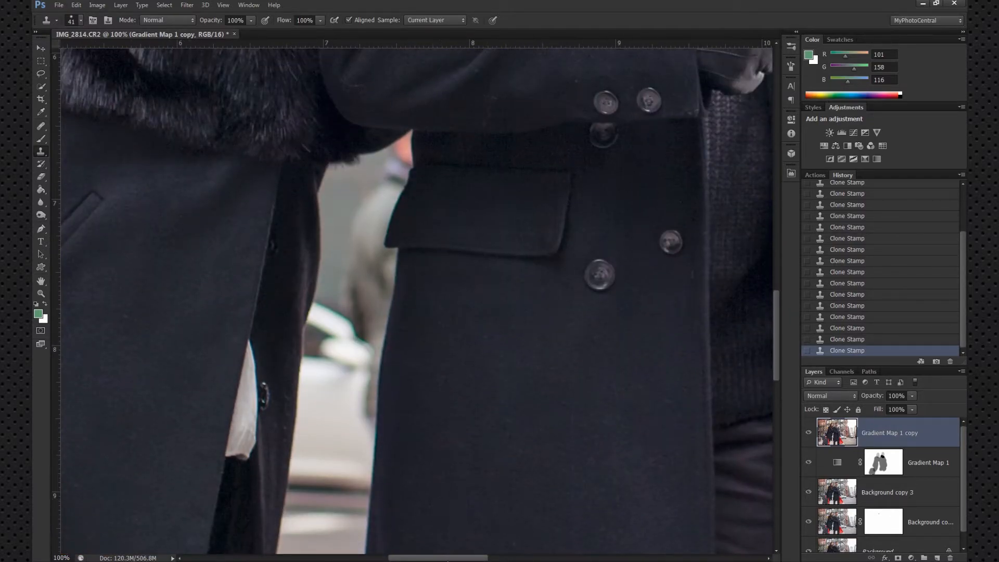
{"action": "scroll", "coordinate": [417, 486], "scroll_direction": "left", "scroll_amount": 10}
{"action": "left_click_drag", "start_coordinate": [779, 333], "coordinate": [798, 191]}
{"action": "left_click_drag", "start_coordinate": [361, 558], "coordinate": [422, 557]}
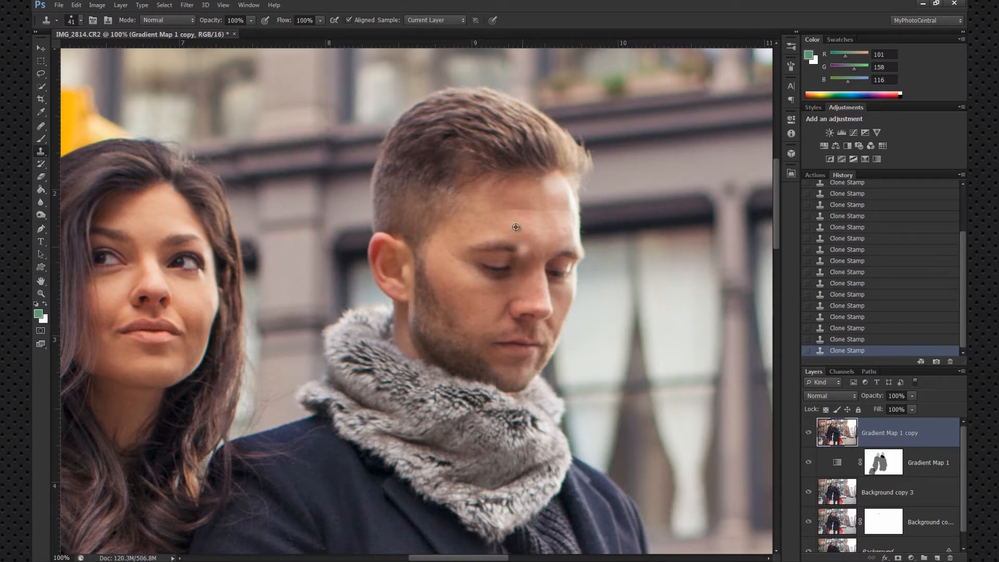
{"action": "left_click", "coordinate": [40, 293]}
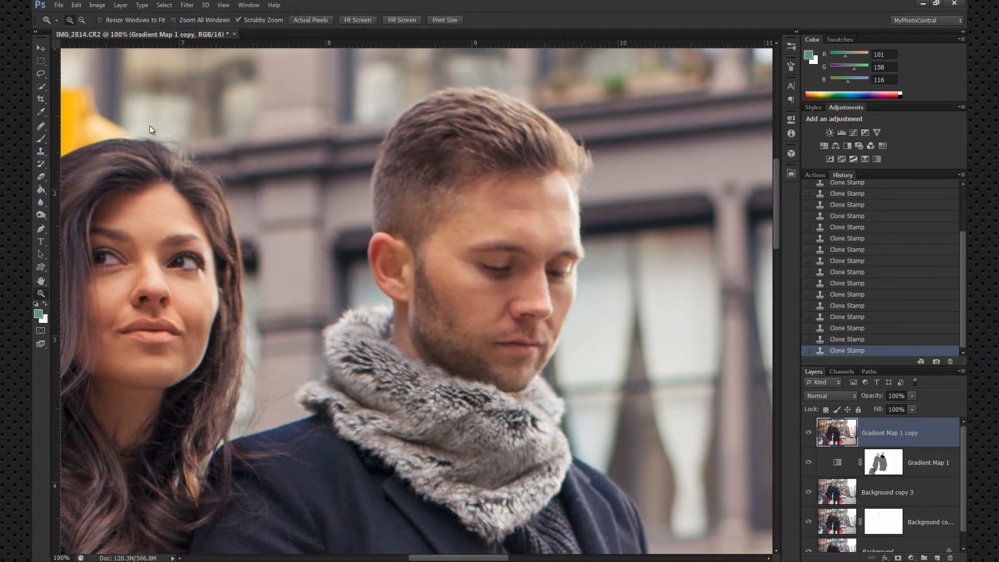
{"action": "left_click", "coordinate": [358, 20]}
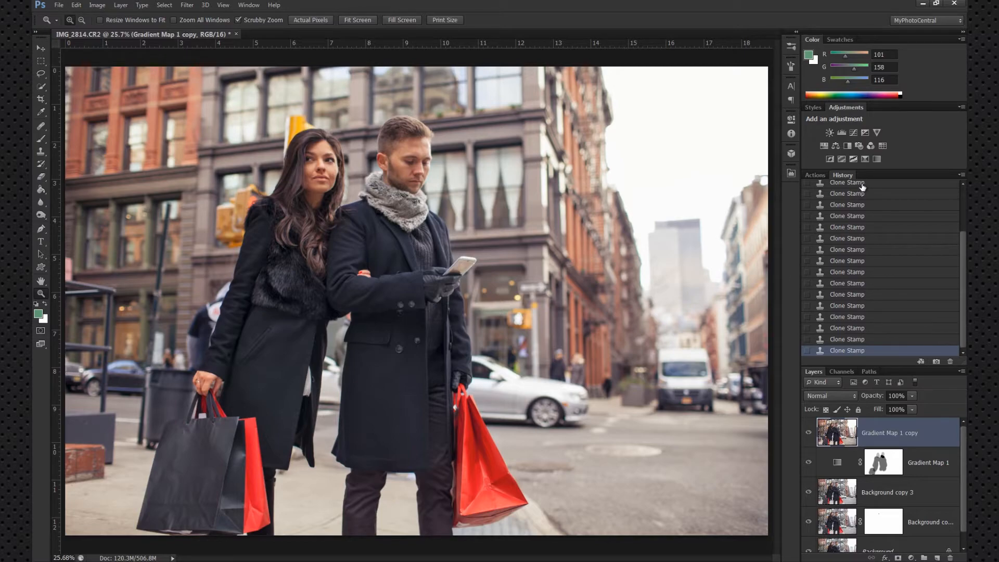
{"action": "left_click", "coordinate": [876, 158]}
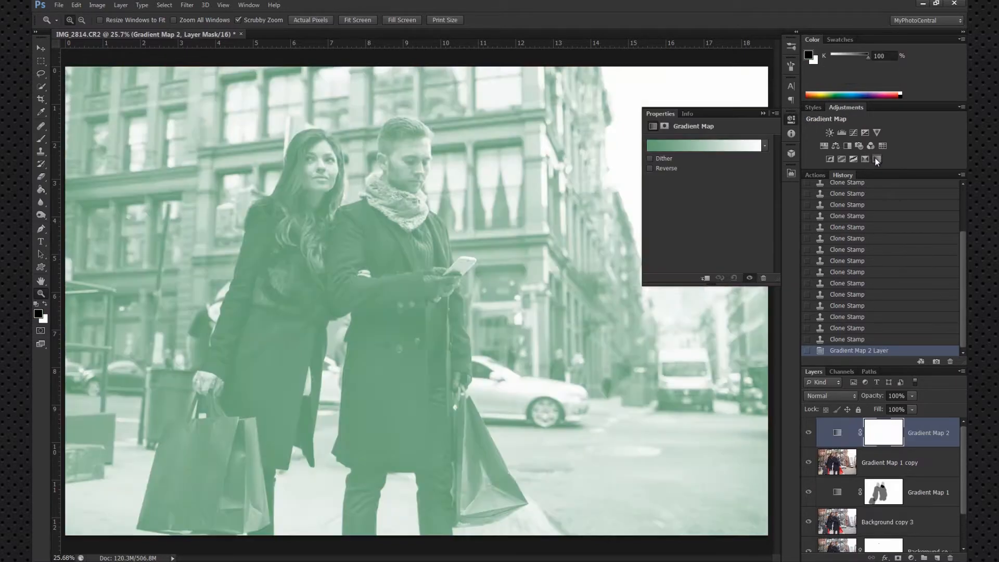
{"action": "left_click", "coordinate": [764, 146]}
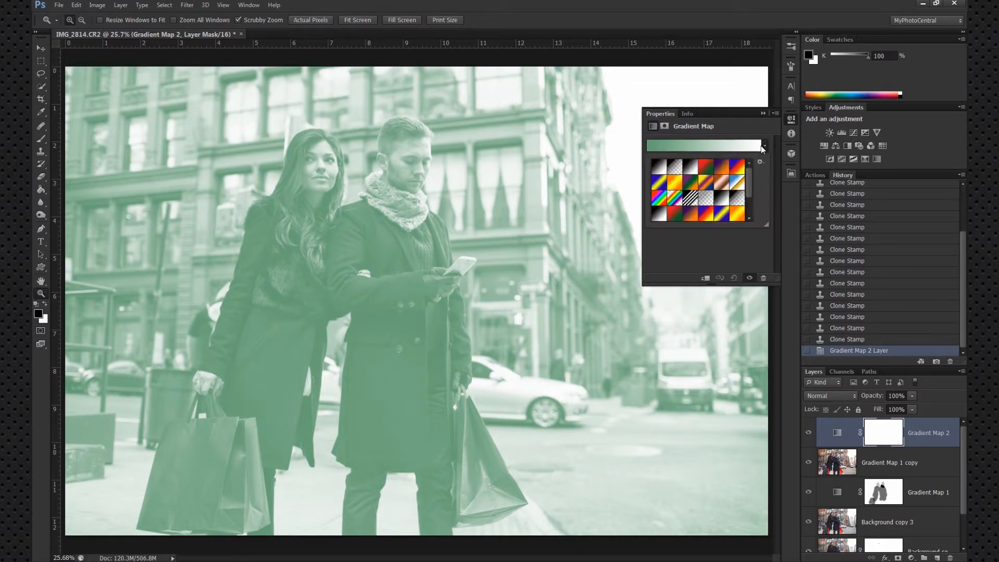
{"action": "left_click_drag", "start_coordinate": [748, 174], "coordinate": [751, 192]}
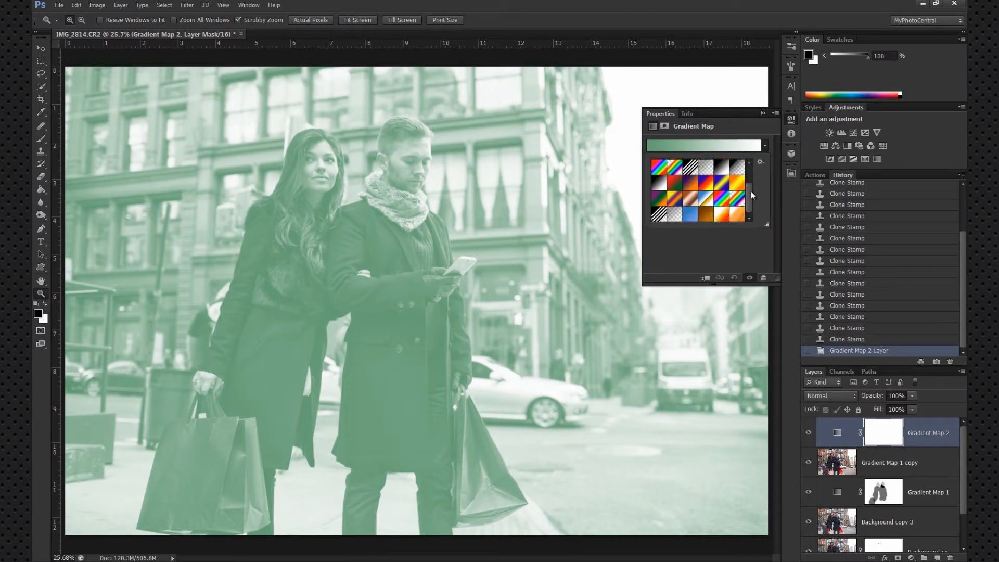
{"action": "left_click", "coordinate": [736, 214]}
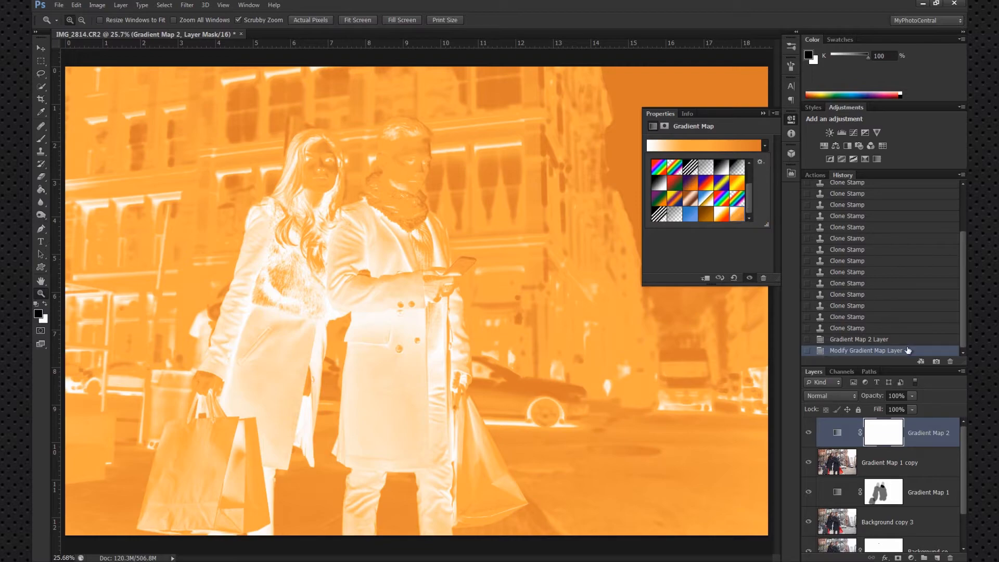
{"action": "left_click", "coordinate": [922, 437]}
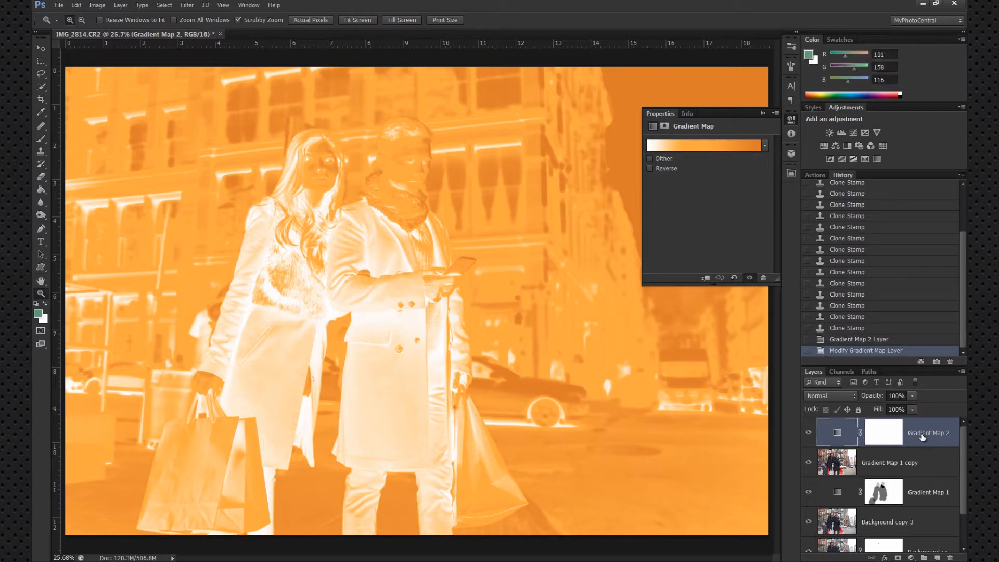
{"action": "key", "text": "Delete"}
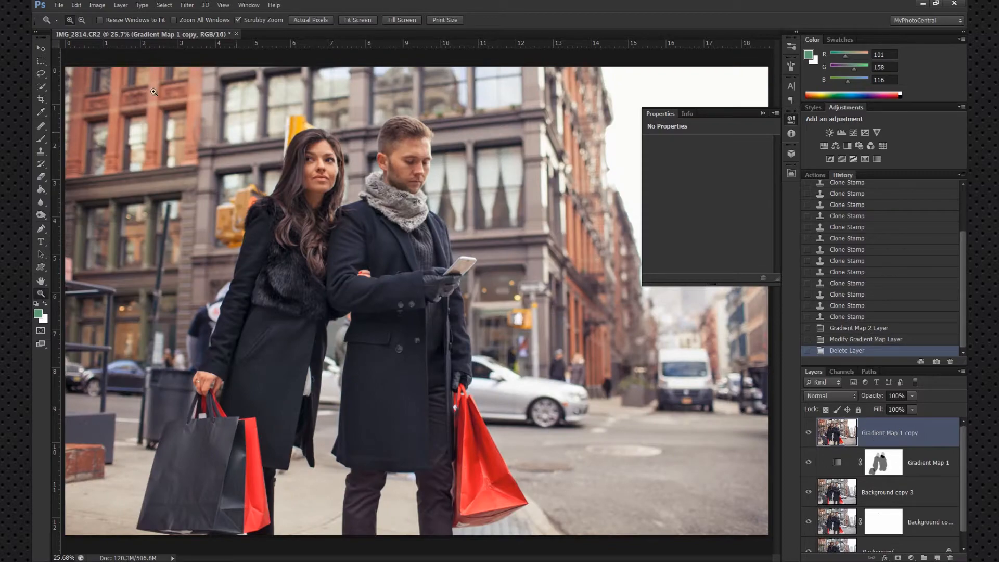
Choose the orange New Sun preset for the Gradient tool and accept it in the Gradient Editor.
{"action": "left_click_drag", "start_coordinate": [40, 188], "coordinate": [78, 188]}
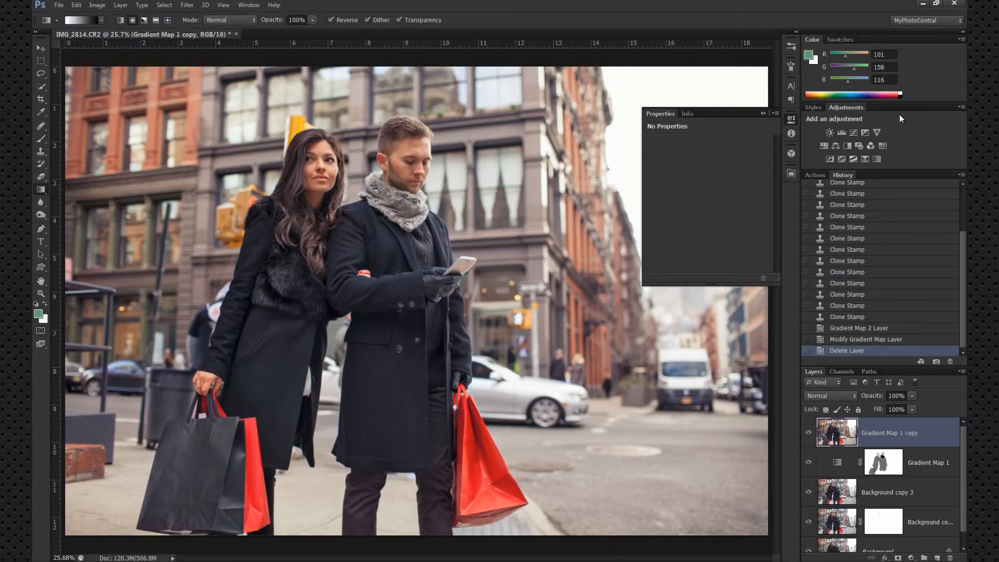
{"action": "left_click", "coordinate": [793, 121]}
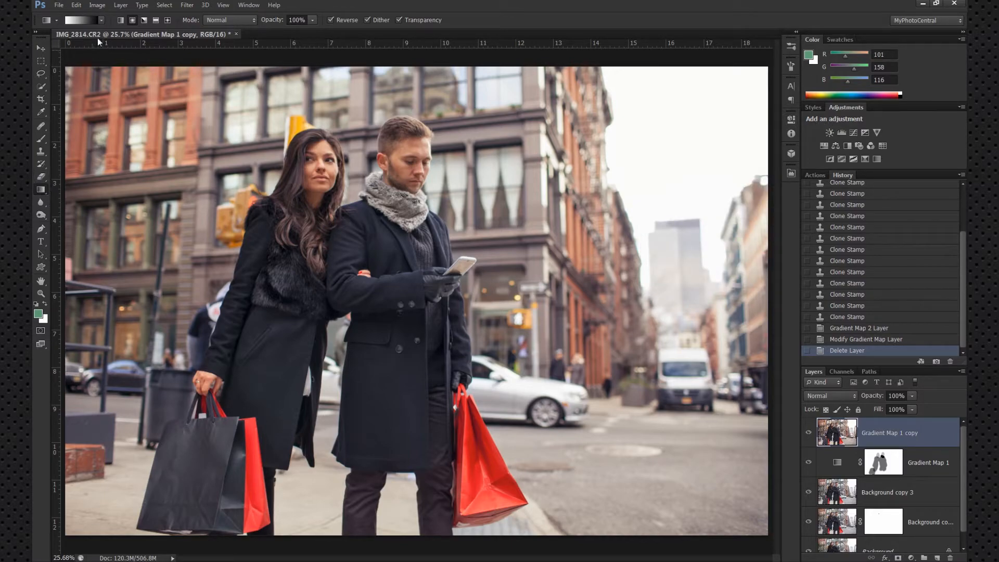
{"action": "left_click", "coordinate": [102, 20]}
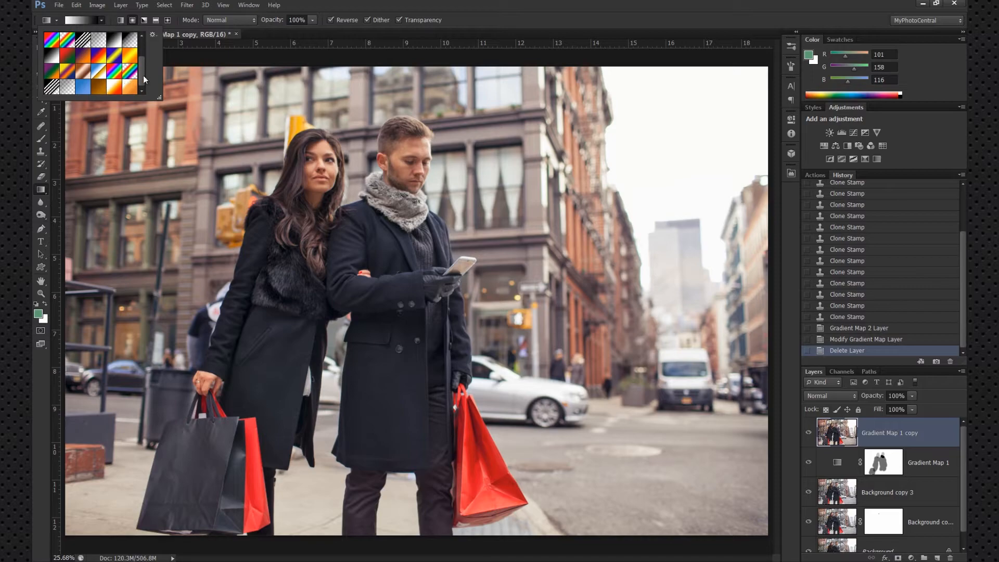
{"action": "left_click", "coordinate": [133, 87]}
{"action": "double_click", "coordinate": [133, 88]}
{"action": "left_click", "coordinate": [86, 21]}
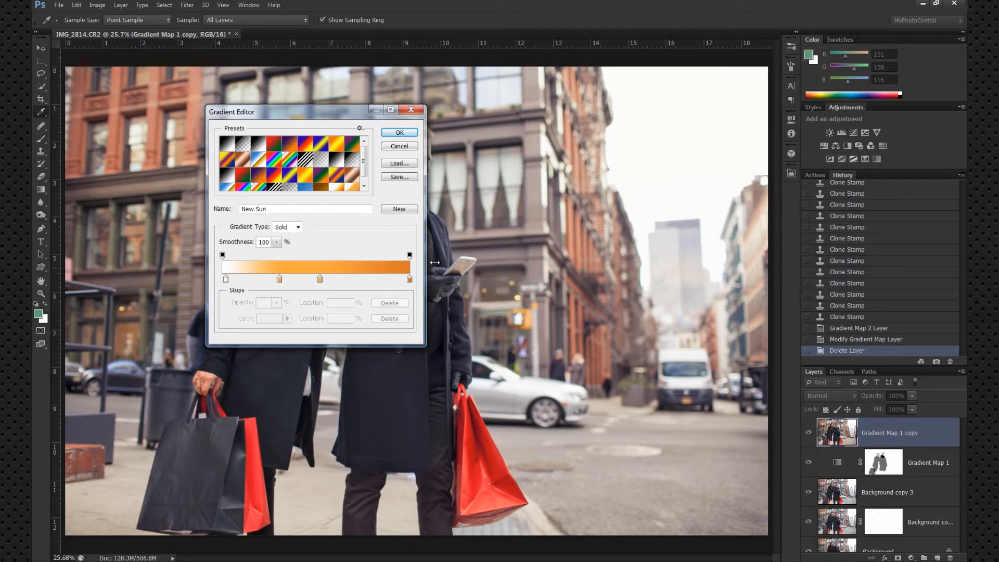
{"action": "left_click", "coordinate": [399, 133]}
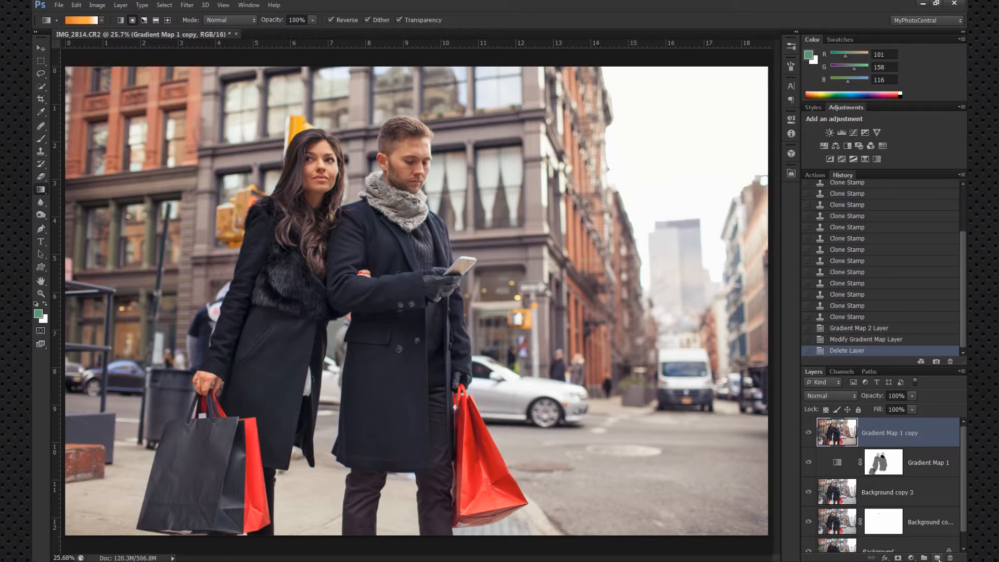
Add a new layer and draw the radial sun gradient with Reverse off, centred where the building edge meets the sky.
{"action": "left_click", "coordinate": [937, 557]}
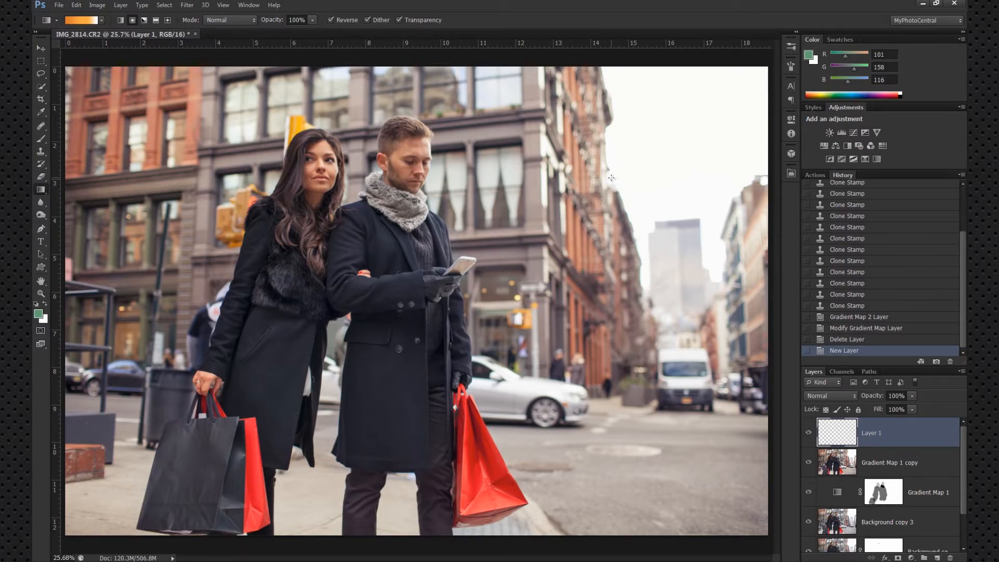
{"action": "left_click_drag", "start_coordinate": [610, 178], "coordinate": [464, 240]}
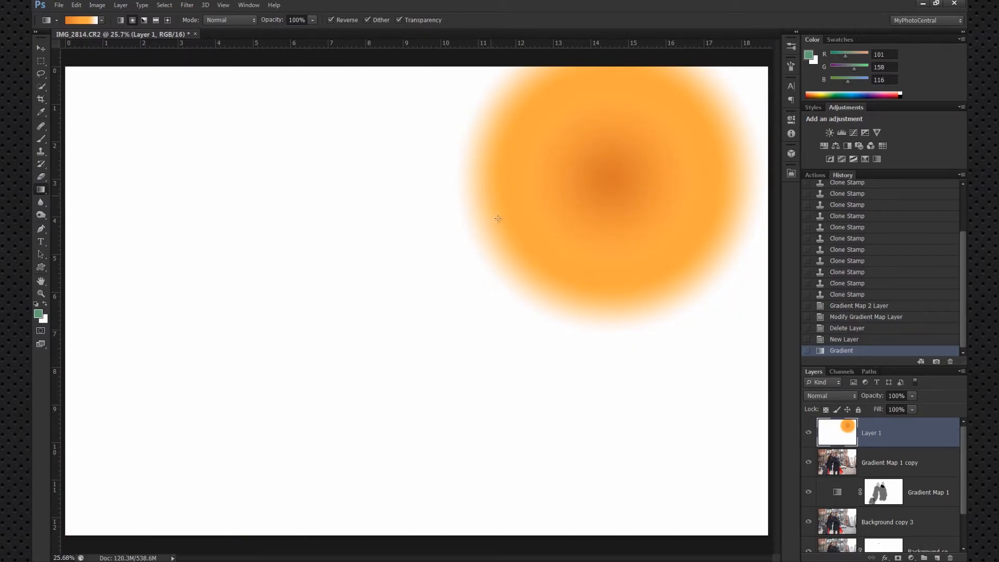
{"action": "key", "text": "ctrl+z"}
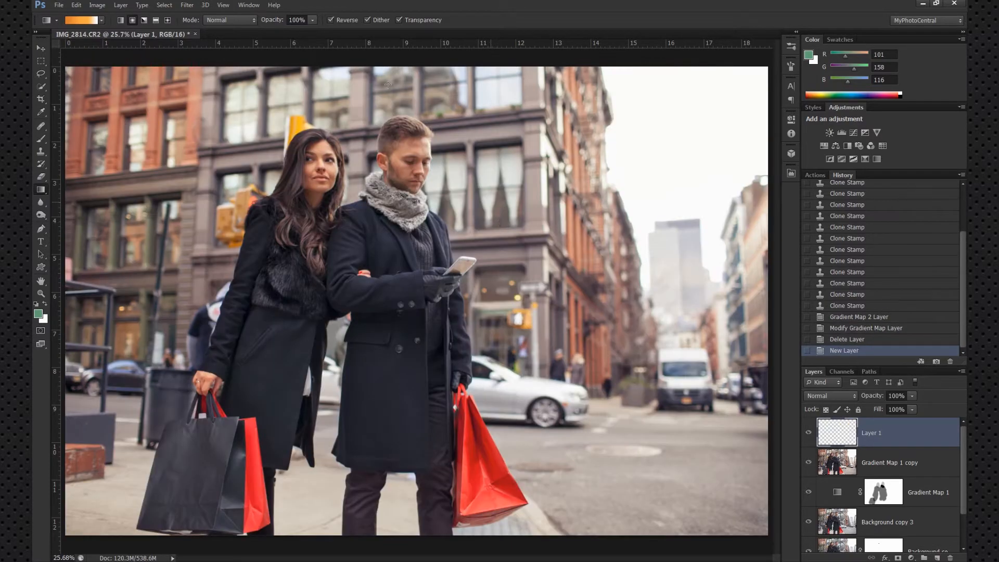
{"action": "left_click", "coordinate": [330, 19]}
{"action": "left_click_drag", "start_coordinate": [520, 235], "coordinate": [483, 258]}
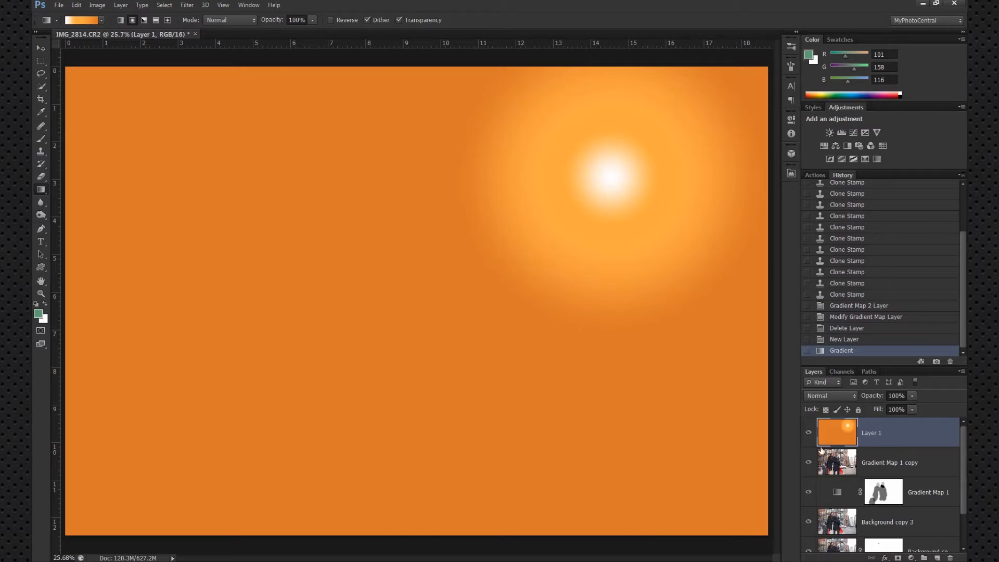
{"action": "left_click", "coordinate": [808, 434]}
{"action": "left_click", "coordinate": [809, 434]}
Add a layer mask to the sun layer and draw a reversed black-to-white radial gradient on it from the sun's centre.
{"action": "left_click", "coordinate": [898, 557]}
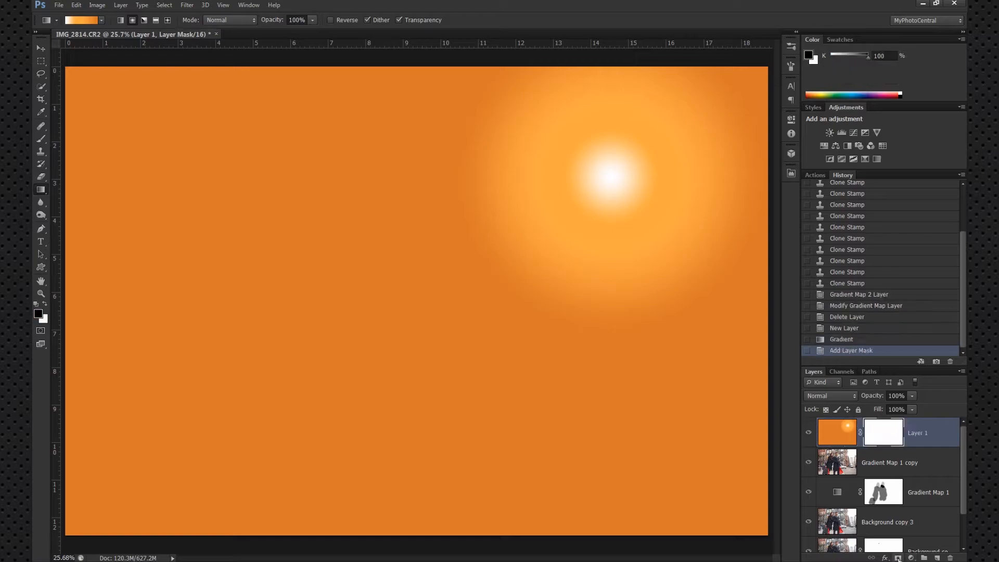
{"action": "left_click", "coordinate": [101, 20]}
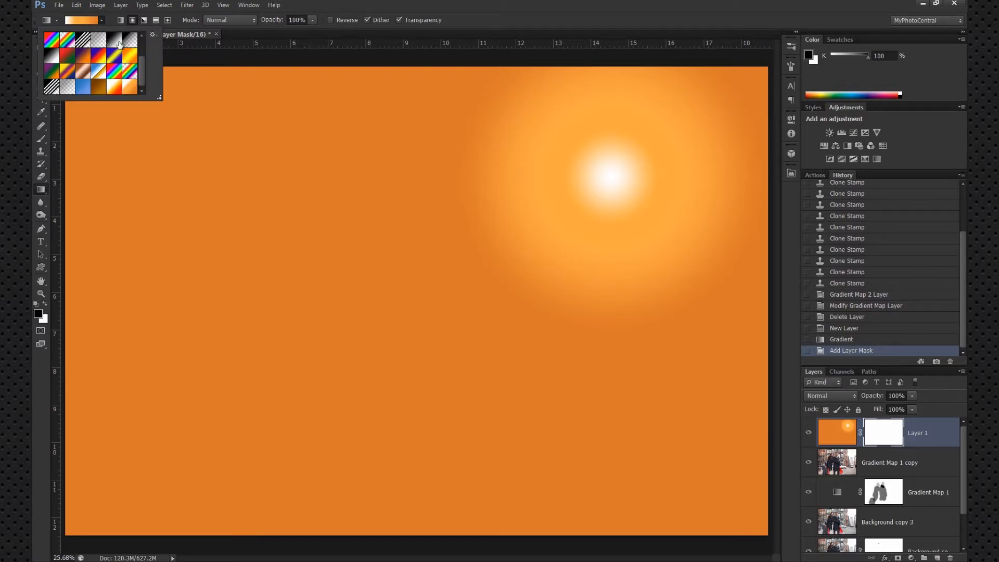
{"action": "left_click", "coordinate": [114, 42]}
{"action": "key", "text": "Return"}
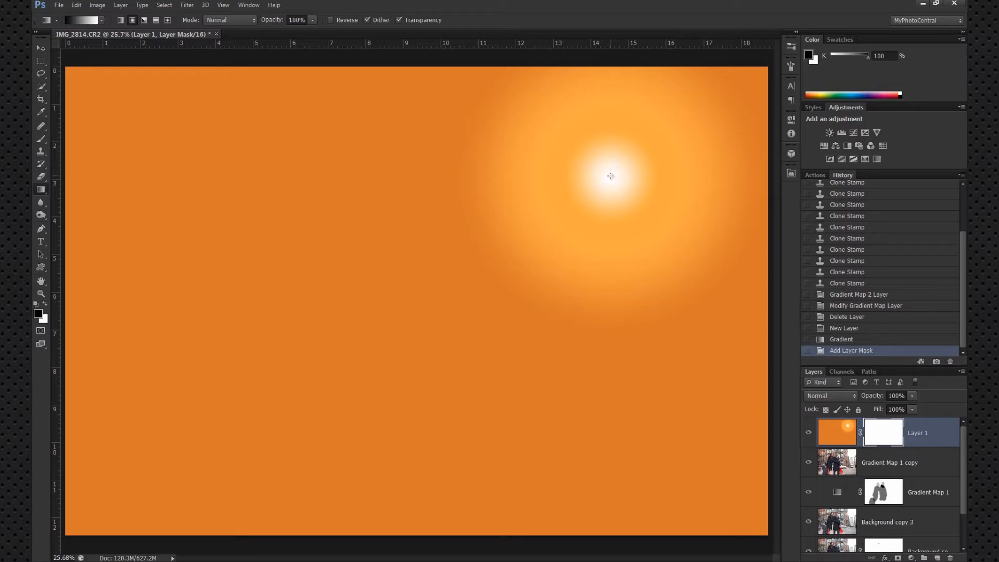
{"action": "left_click_drag", "start_coordinate": [609, 175], "coordinate": [409, 275]}
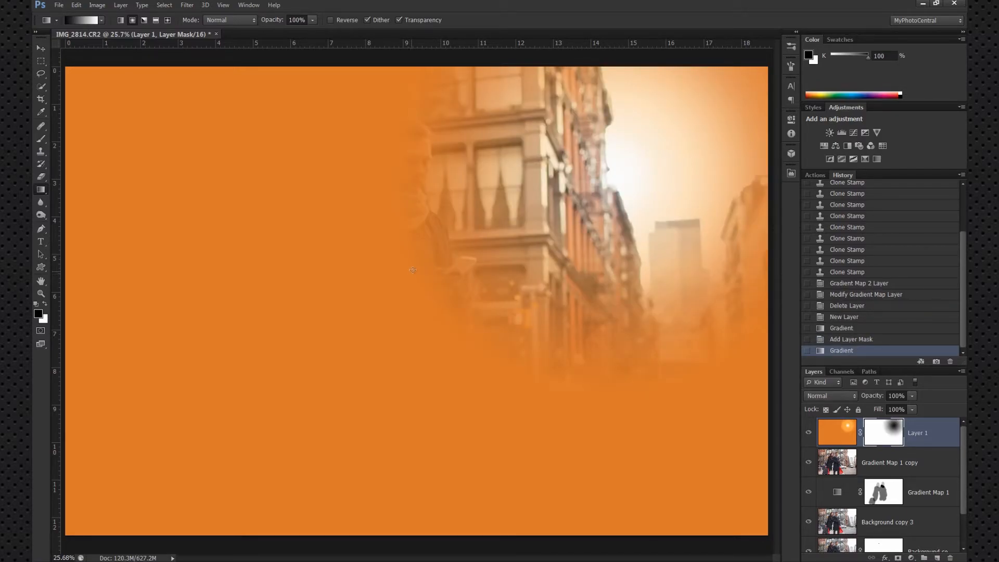
{"action": "key", "text": "ctrl+z"}
{"action": "left_click", "coordinate": [331, 19]}
{"action": "left_click_drag", "start_coordinate": [608, 178], "coordinate": [389, 273]}
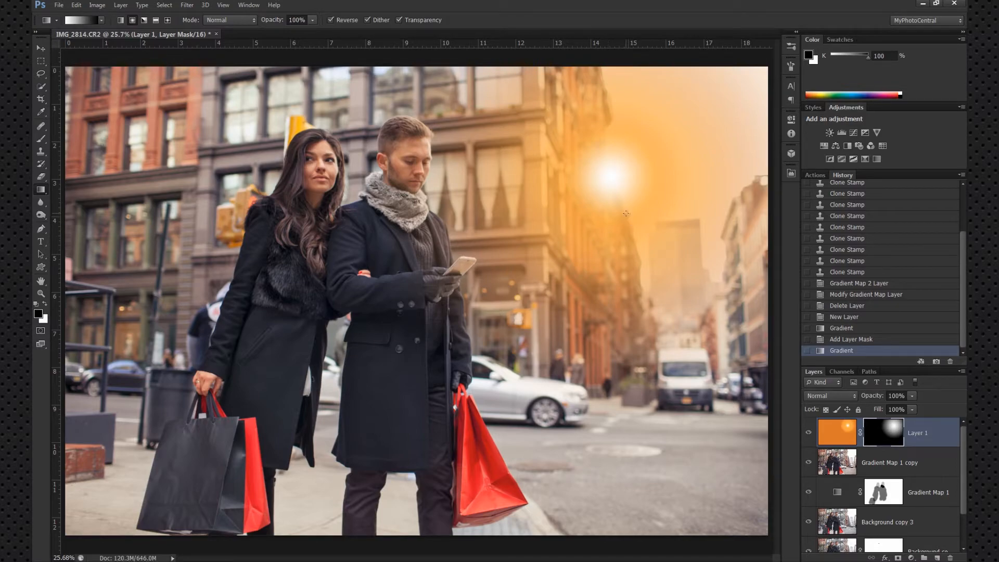
Redraw the mask's radial gradient wider, from the sun's centre out to the man's far shoulder.
{"action": "key", "text": "ctrl+z"}
{"action": "left_click_drag", "start_coordinate": [606, 178], "coordinate": [383, 283]}
{"action": "key", "text": "ctrl+z"}
{"action": "left_click_drag", "start_coordinate": [608, 177], "coordinate": [376, 256]}
{"action": "key", "text": "ctrl+z"}
{"action": "left_click_drag", "start_coordinate": [606, 176], "coordinate": [336, 269]}
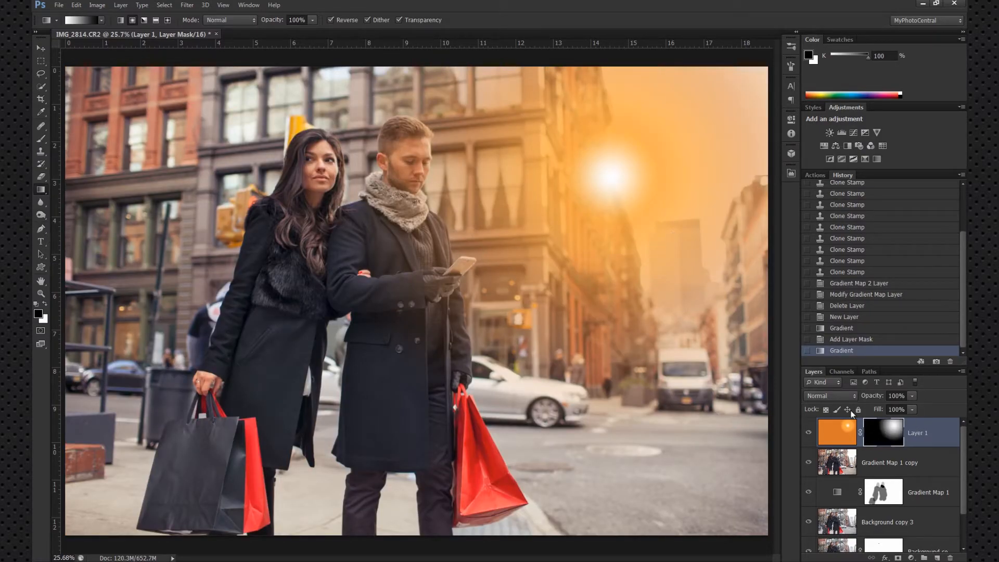
Set the sun layer's blend mode to Screen and compare the photo with and without the glow.
{"action": "left_click", "coordinate": [848, 394]}
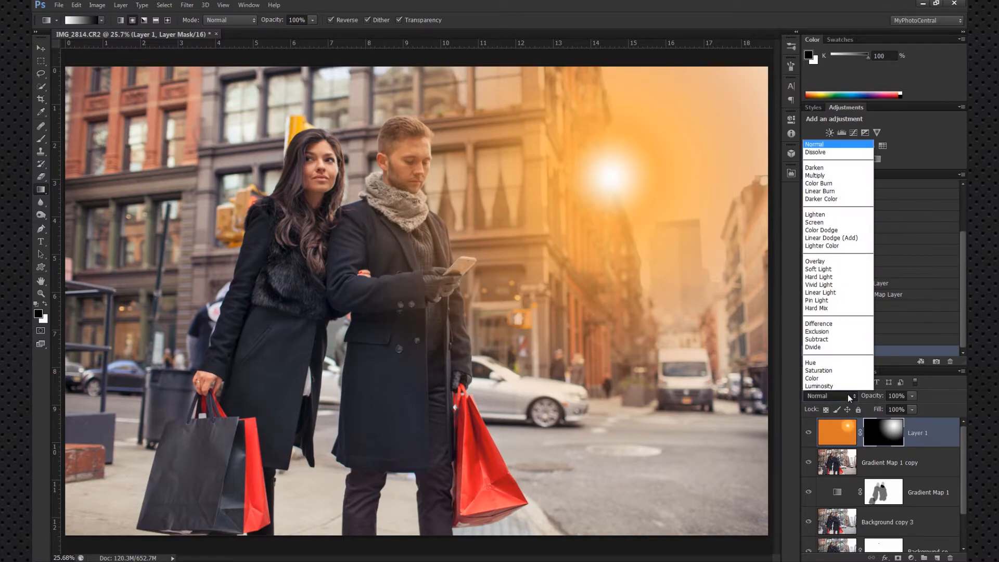
{"action": "left_click", "coordinate": [821, 222]}
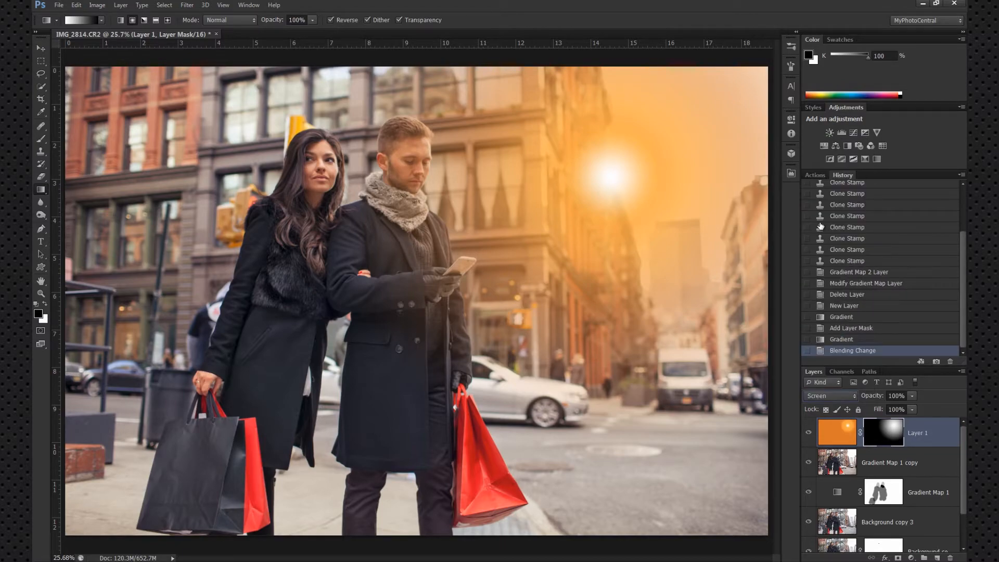
{"action": "left_click", "coordinate": [808, 434]}
{"action": "left_click", "coordinate": [807, 435]}
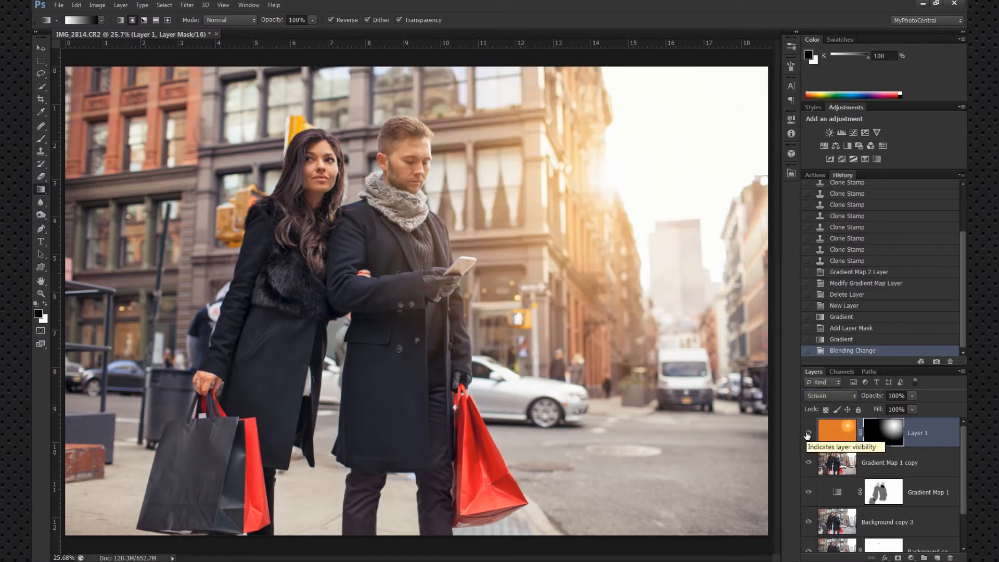
Try shifting the sun gradient slightly upward and varying the layer's opacity, ending at 100%.
{"action": "left_click", "coordinate": [41, 48]}
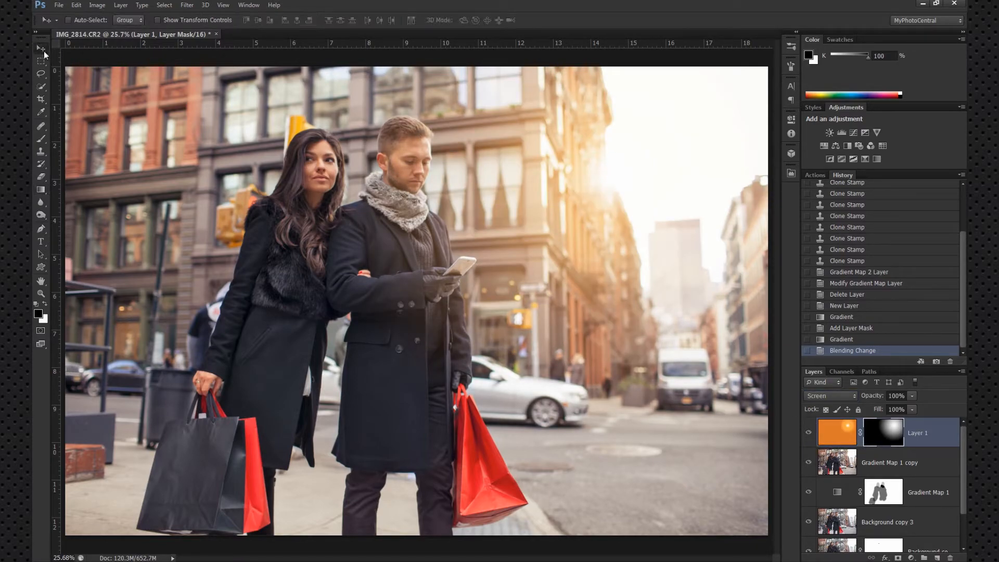
{"action": "left_click", "coordinate": [836, 432]}
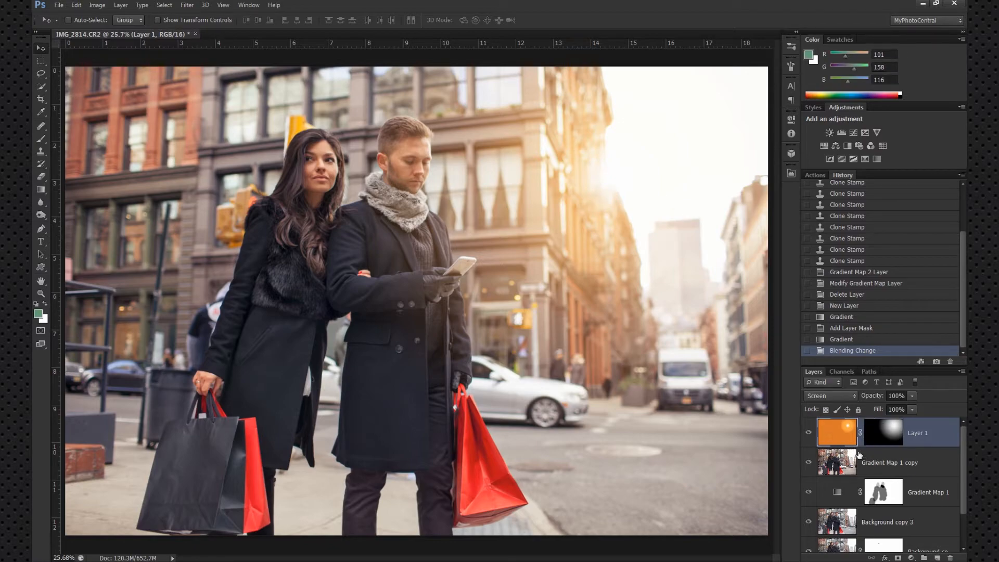
{"action": "left_click_drag", "start_coordinate": [615, 198], "coordinate": [622, 165]}
{"action": "left_click", "coordinate": [912, 395]}
{"action": "mouse_move", "coordinate": [902, 409]}
{"action": "left_mouse_down"}
{"action": "mouse_move", "coordinate": [884, 408]}
{"action": "mouse_move", "coordinate": [916, 405]}
{"action": "left_mouse_up"}
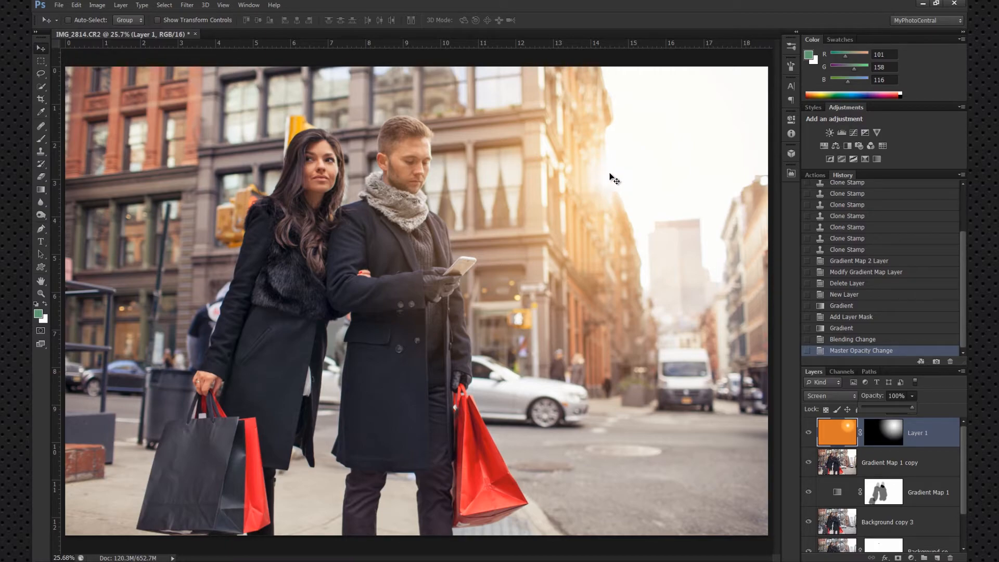
Paint black over the couple on the sun layer's mask with an enlarged soft brush at 32% opacity.
{"action": "left_click", "coordinate": [39, 138]}
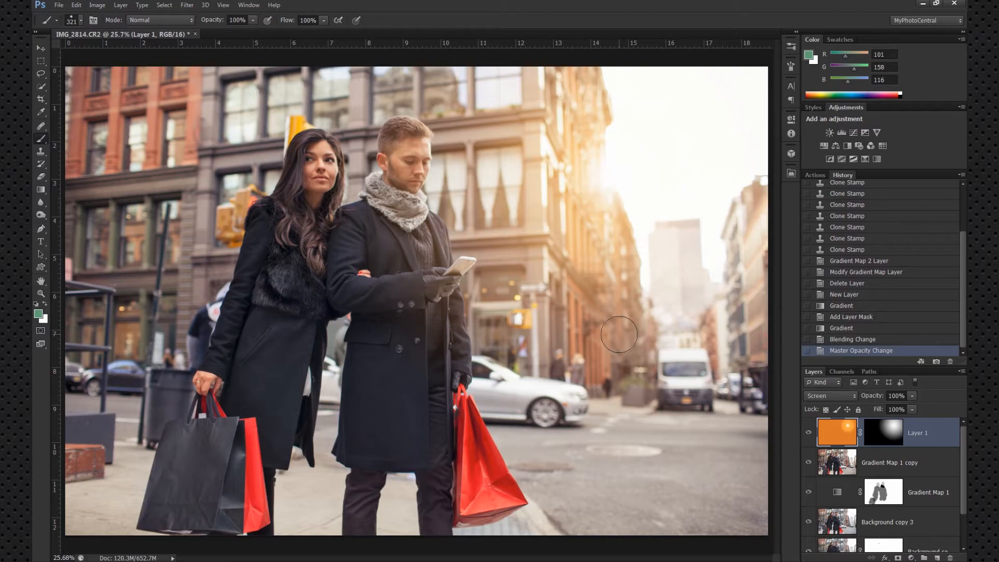
{"action": "left_click", "coordinate": [891, 446]}
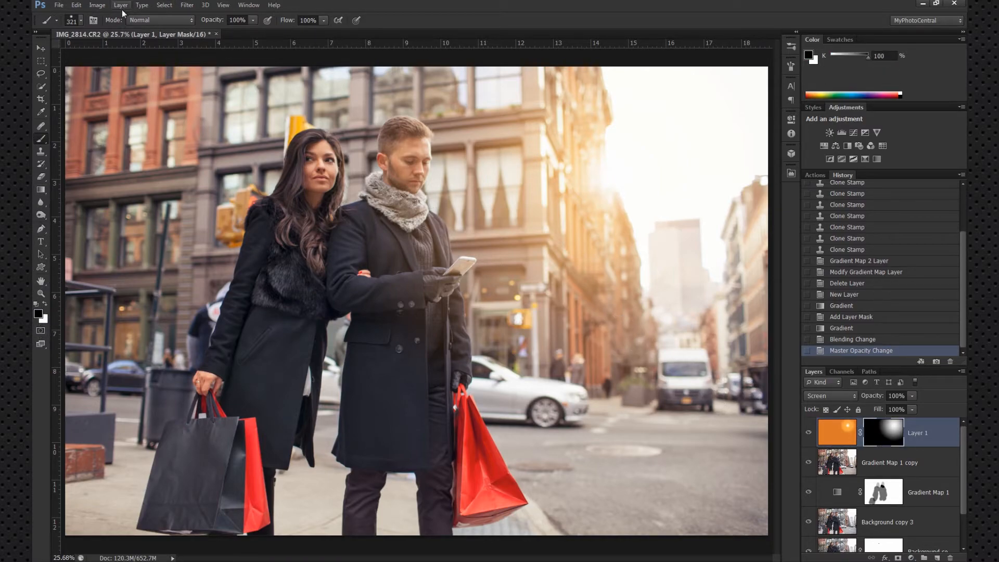
{"action": "left_click", "coordinate": [84, 20]}
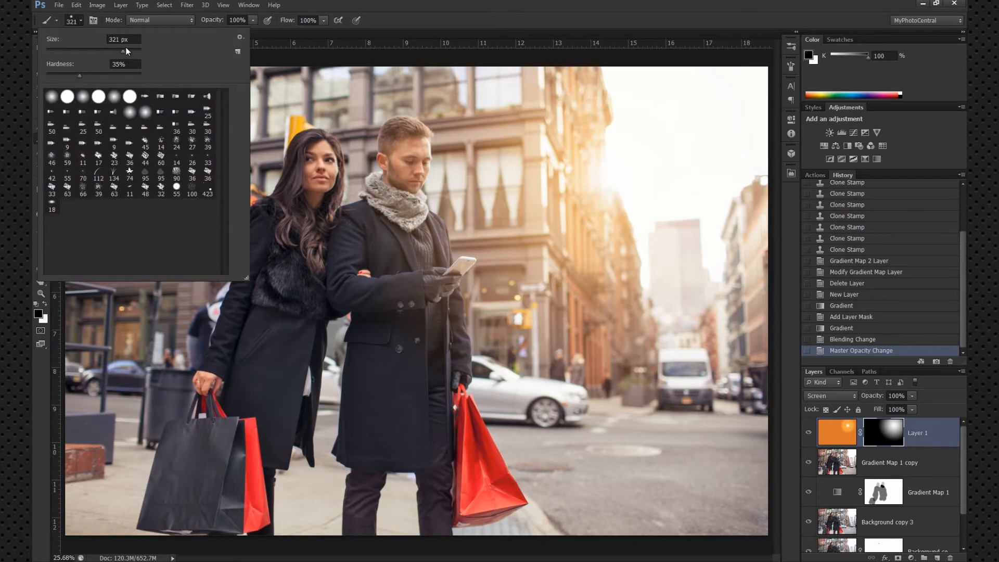
{"action": "left_click_drag", "start_coordinate": [133, 52], "coordinate": [136, 52]}
{"action": "left_click", "coordinate": [462, 4]}
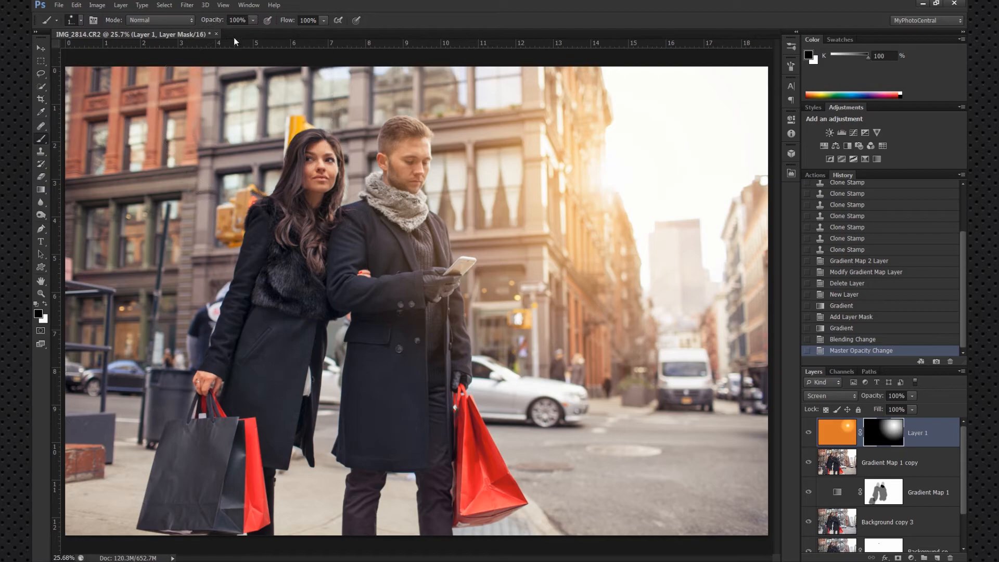
{"action": "left_click", "coordinate": [253, 20]}
{"action": "left_click", "coordinate": [346, 3]}
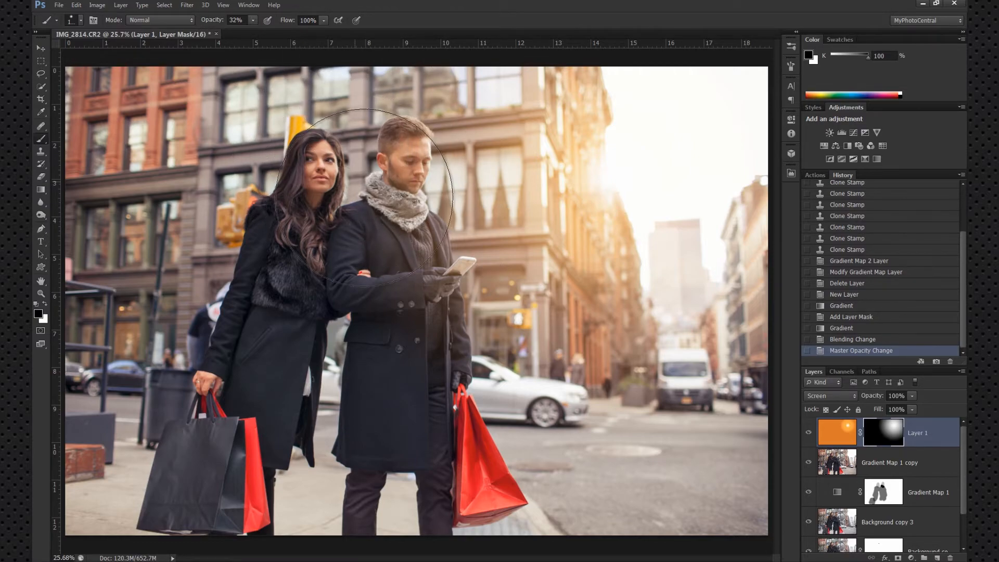
{"action": "mouse_move", "coordinate": [345, 194]}
{"action": "left_mouse_down"}
{"action": "mouse_move", "coordinate": [368, 180]}
{"action": "mouse_move", "coordinate": [276, 258]}
{"action": "mouse_move", "coordinate": [161, 427]}
{"action": "left_mouse_up"}
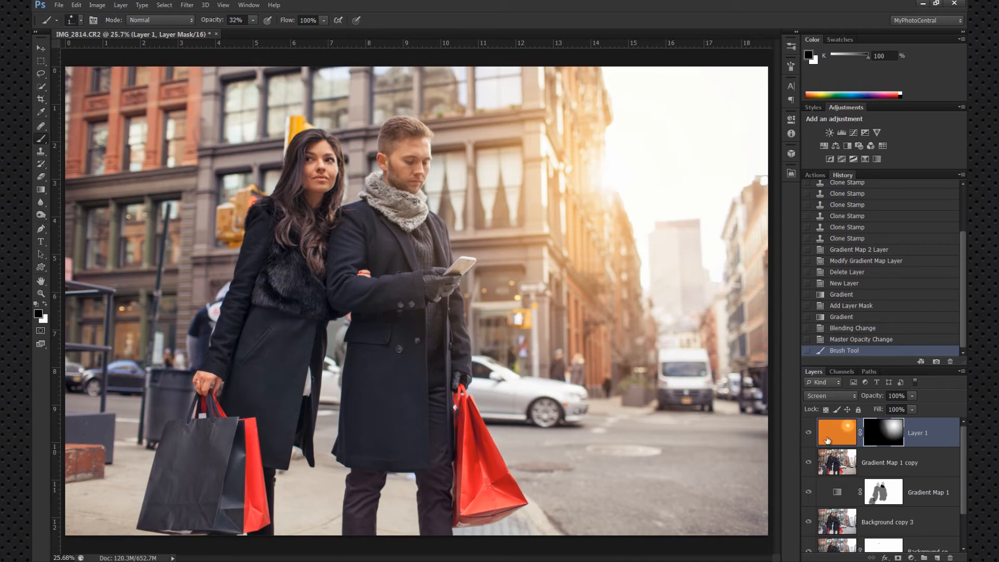
Compare the photo with and without the sun glow and brush more of it off the couple on the mask.
{"action": "left_click", "coordinate": [808, 432]}
{"action": "left_click", "coordinate": [809, 433]}
{"action": "left_click", "coordinate": [809, 433]}
{"action": "left_click", "coordinate": [809, 433]}
{"action": "left_click", "coordinate": [808, 433]}
{"action": "left_click", "coordinate": [809, 433]}
{"action": "mouse_move", "coordinate": [319, 192]}
{"action": "left_mouse_down"}
{"action": "mouse_move", "coordinate": [301, 199]}
{"action": "mouse_move", "coordinate": [358, 300]}
{"action": "left_mouse_up"}
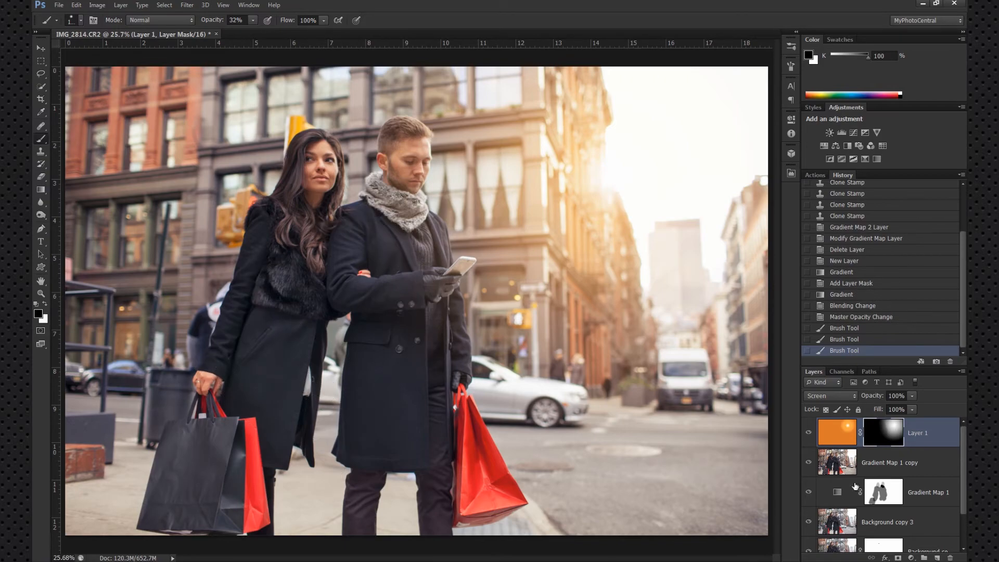
{"action": "left_click", "coordinate": [810, 433]}
{"action": "left_click", "coordinate": [809, 433]}
Take a history snapshot of the current image and review the layer stack.
{"action": "left_click", "coordinate": [937, 361]}
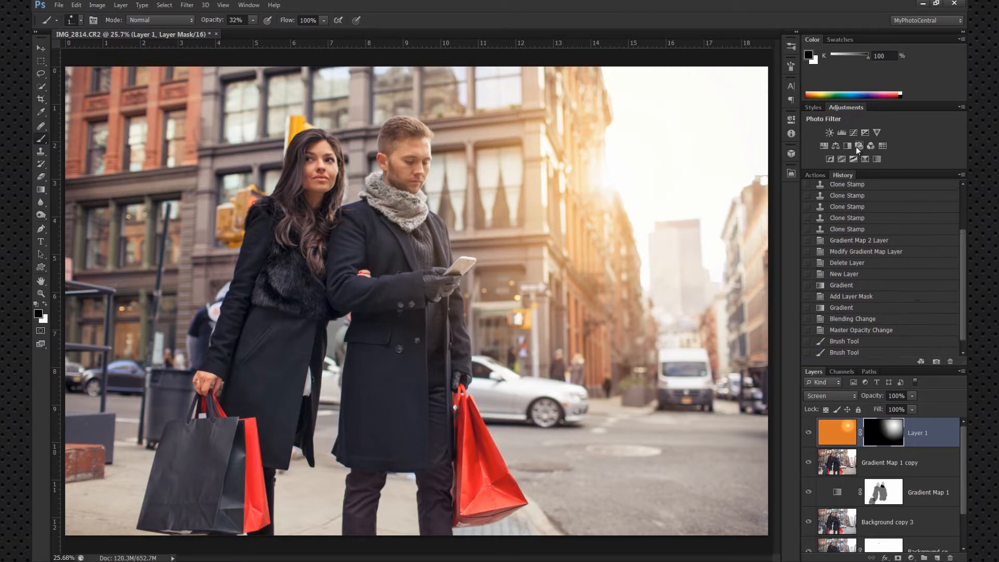
{"action": "scroll", "coordinate": [891, 228], "scroll_direction": "up", "scroll_amount": 3}
{"action": "scroll", "coordinate": [887, 453], "scroll_direction": "down", "scroll_amount": 2}
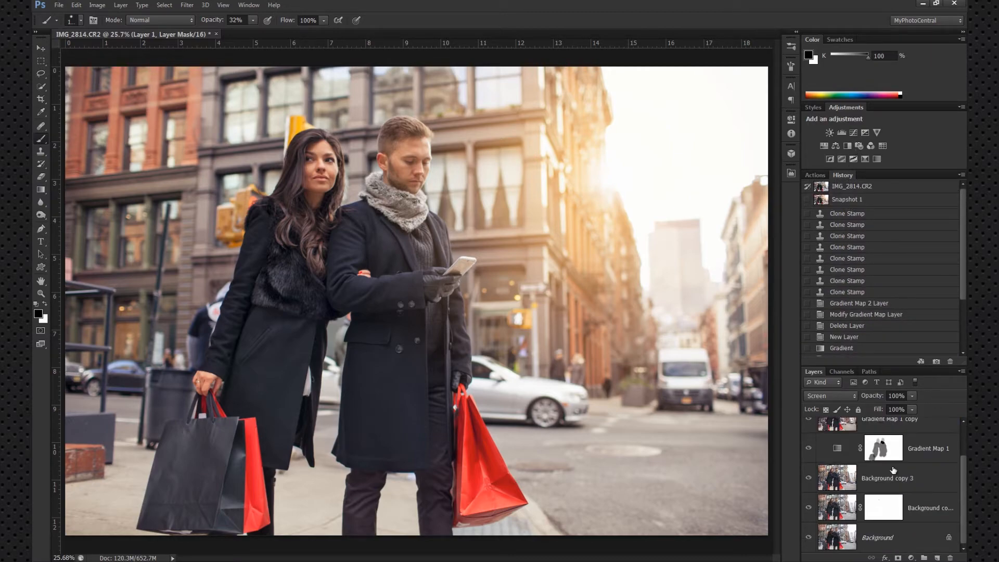
{"action": "scroll", "coordinate": [884, 449], "scroll_direction": "up", "scroll_amount": 2}
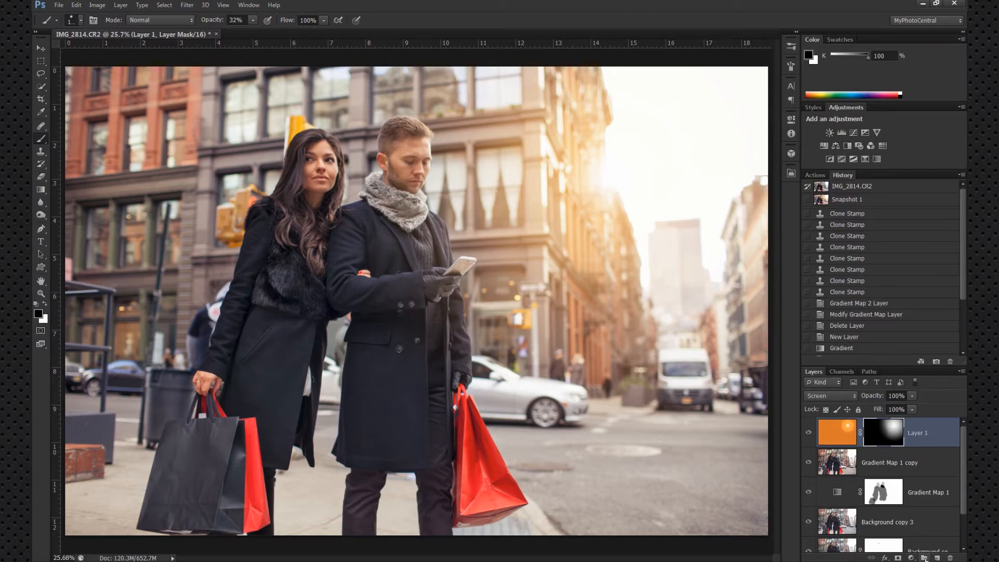
Create a new layer group at the top of the layer stack, above the sun layer.
{"action": "left_click", "coordinate": [900, 472]}
{"action": "left_click", "coordinate": [909, 514], "text": "shift"}
{"action": "scroll", "coordinate": [922, 515], "scroll_direction": "down", "scroll_amount": 2}
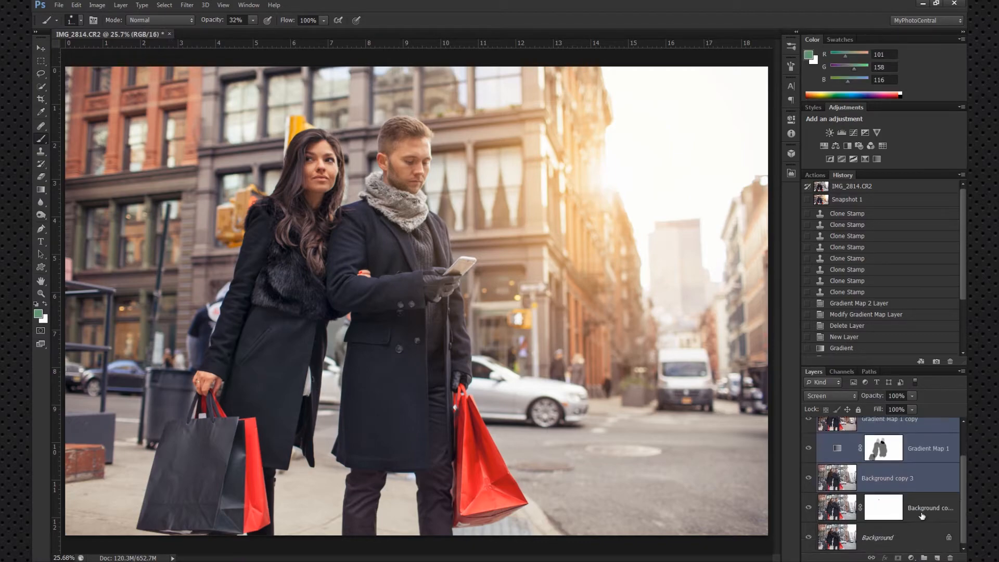
{"action": "left_click", "coordinate": [922, 515], "text": "shift"}
{"action": "left_click", "coordinate": [924, 557]}
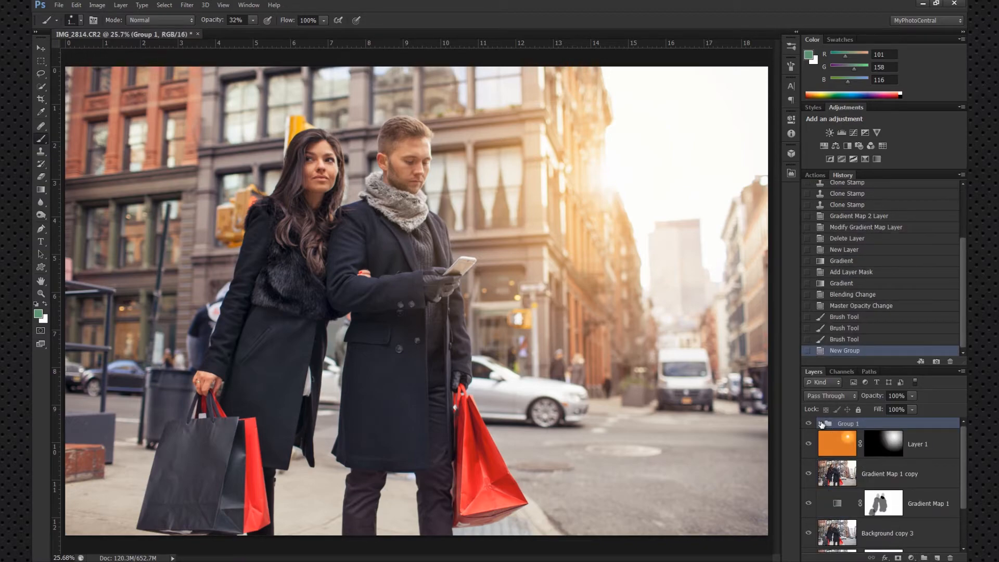
Move all layers above the Background into Group 1 and collapse the group.
{"action": "left_click", "coordinate": [941, 451]}
{"action": "left_click", "coordinate": [936, 476], "text": "ctrl"}
{"action": "left_click", "coordinate": [936, 503], "text": "ctrl"}
{"action": "scroll", "coordinate": [935, 503], "scroll_direction": "down", "scroll_amount": 1}
{"action": "left_click", "coordinate": [924, 513], "text": "ctrl"}
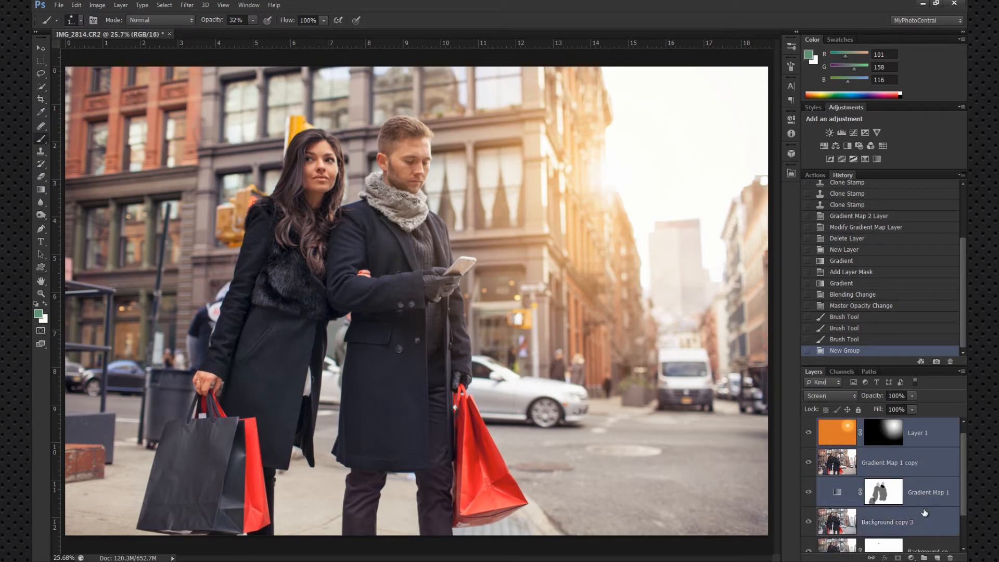
{"action": "scroll", "coordinate": [924, 513], "scroll_direction": "down", "scroll_amount": 2}
{"action": "scroll", "coordinate": [926, 507], "scroll_direction": "up", "scroll_amount": 3}
{"action": "left_click_drag", "start_coordinate": [906, 473], "coordinate": [843, 424]}
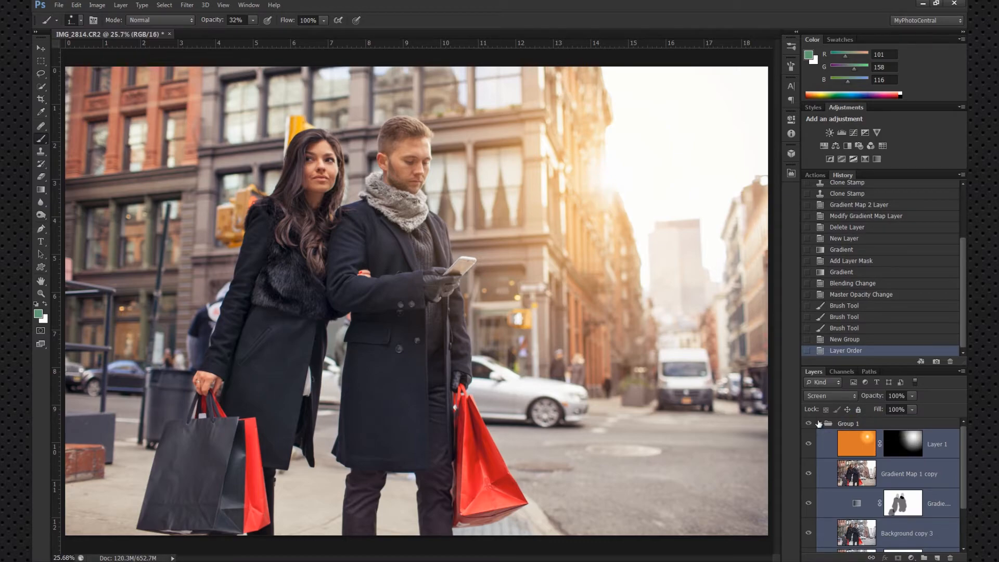
{"action": "left_click", "coordinate": [819, 424]}
Compare the original photo with the edited version using the group's visibility.
{"action": "left_click", "coordinate": [809, 424]}
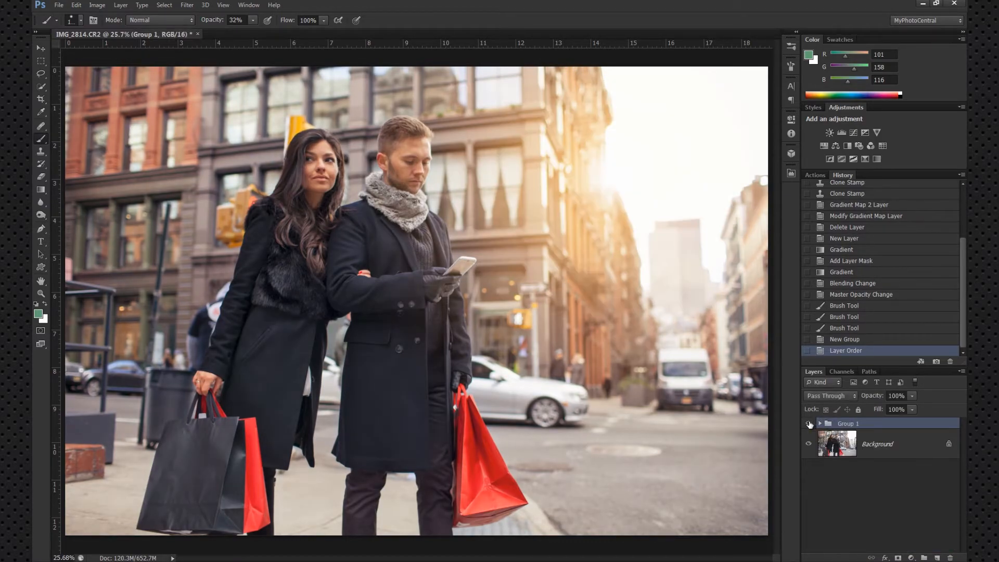
{"action": "left_click", "coordinate": [809, 424]}
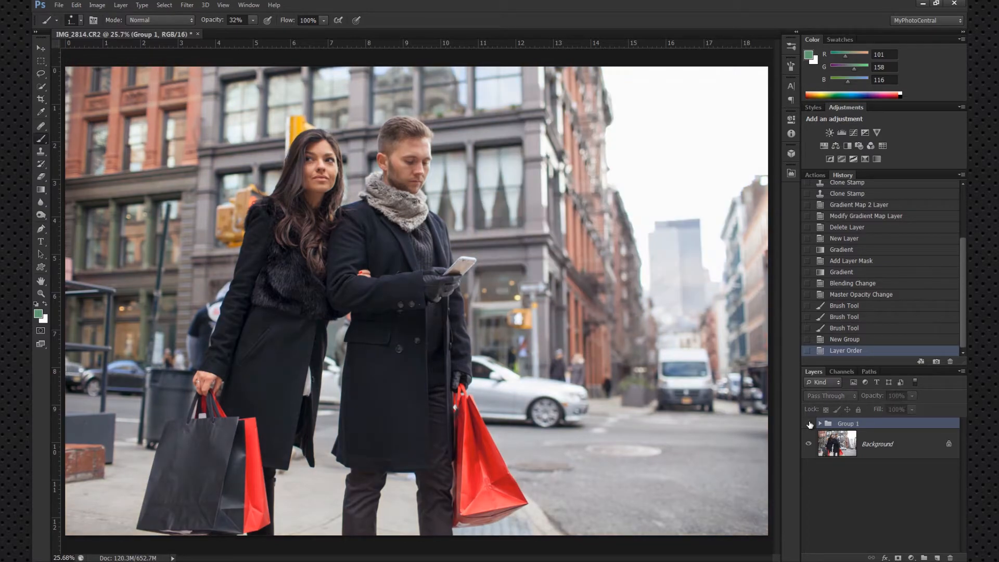
{"action": "left_click", "coordinate": [809, 424]}
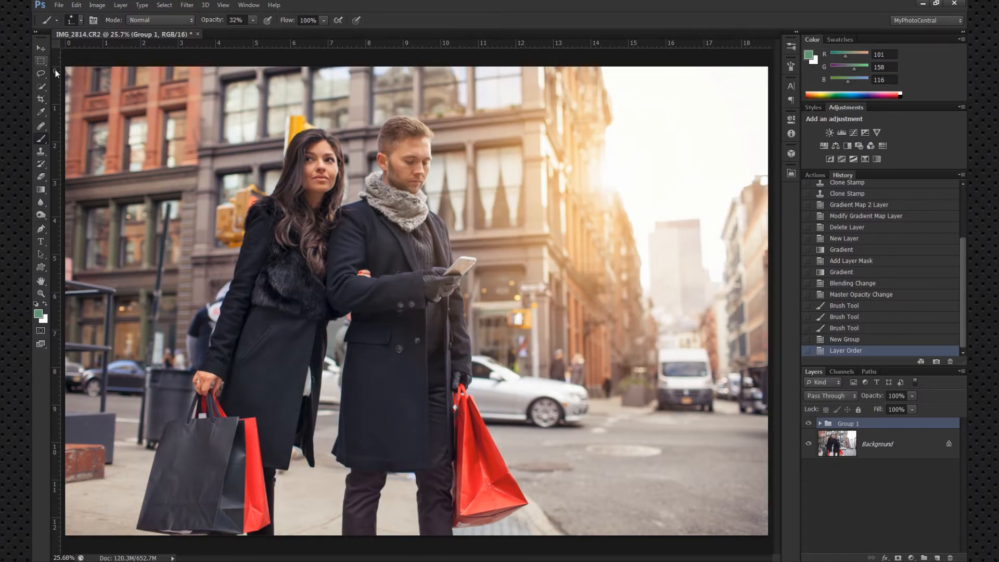
{"action": "left_click", "coordinate": [40, 98]}
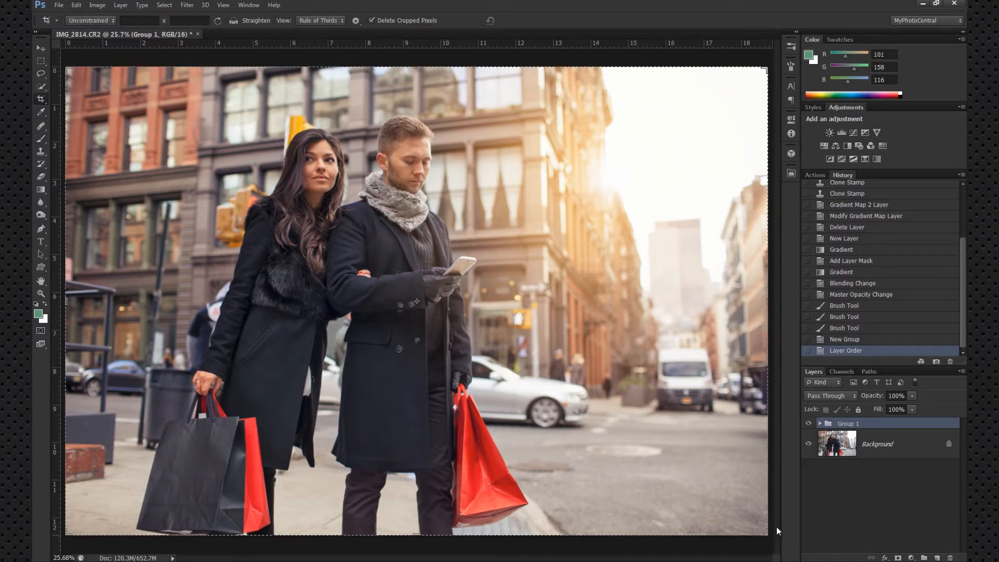
{"action": "left_click_drag", "start_coordinate": [764, 58], "coordinate": [753, 50]}
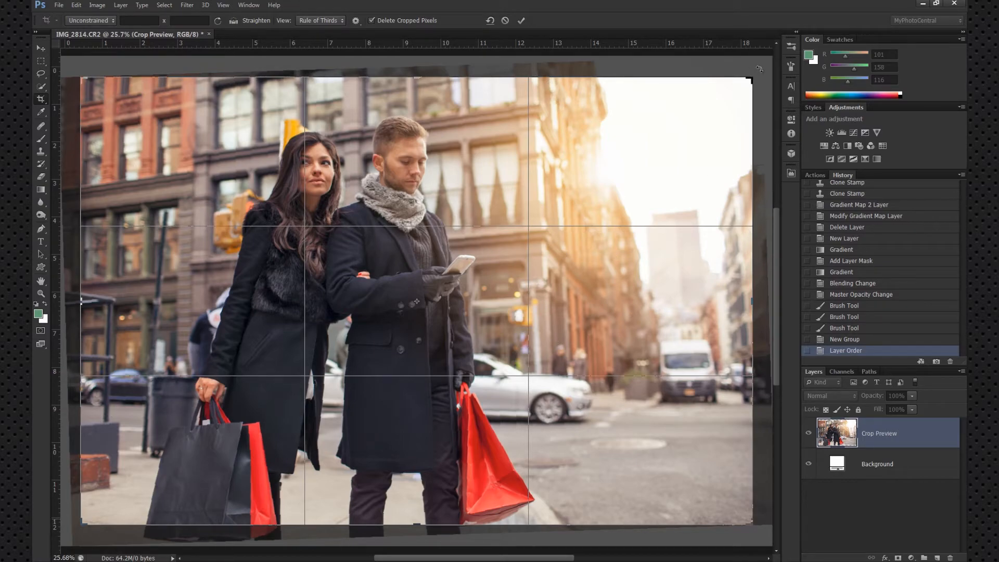
{"action": "key", "text": "ctrl+z"}
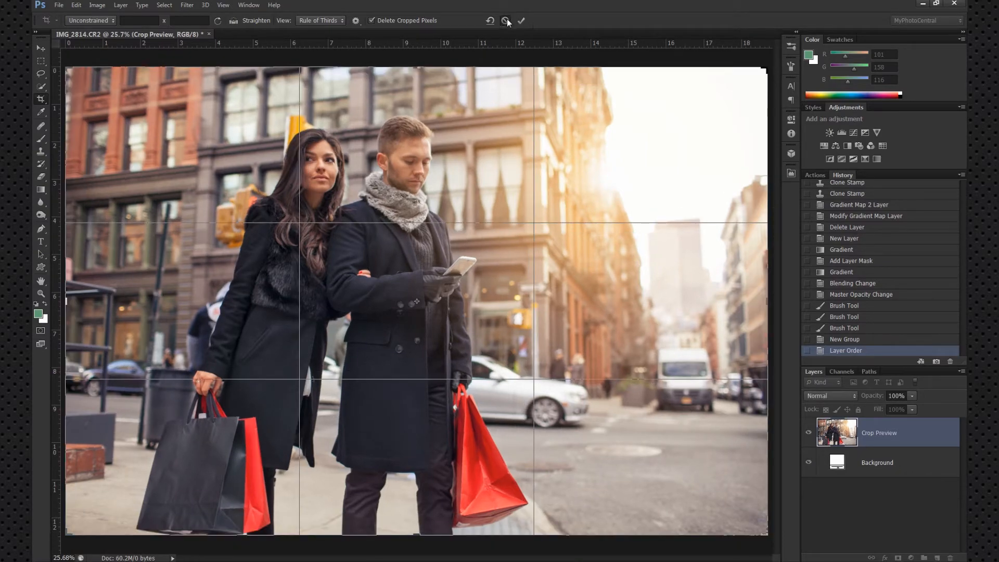
{"action": "left_click", "coordinate": [507, 20]}
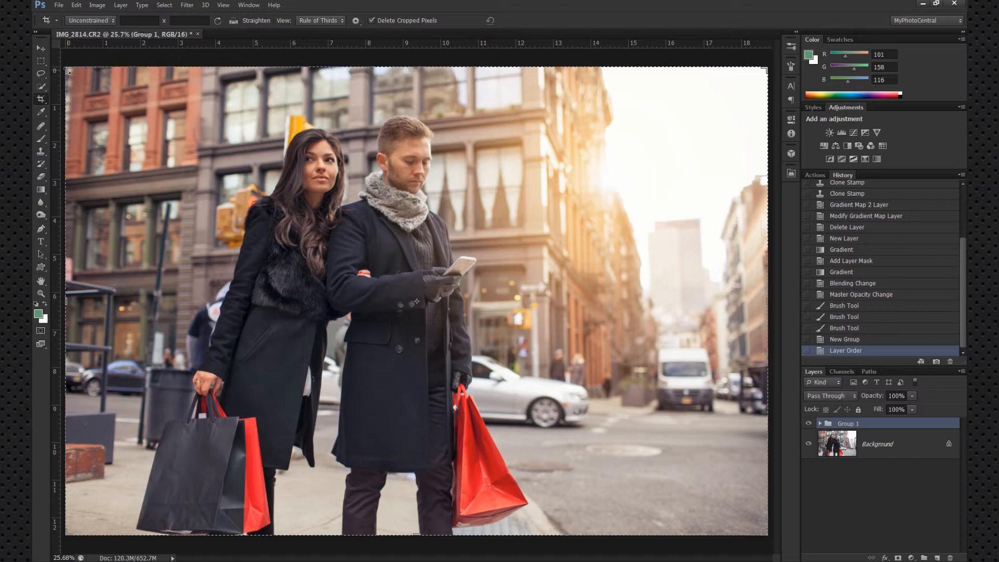
Crop the photo tighter around the couple, repositioning and slightly rotating it within the frame.
{"action": "left_click_drag", "start_coordinate": [69, 70], "coordinate": [101, 78]}
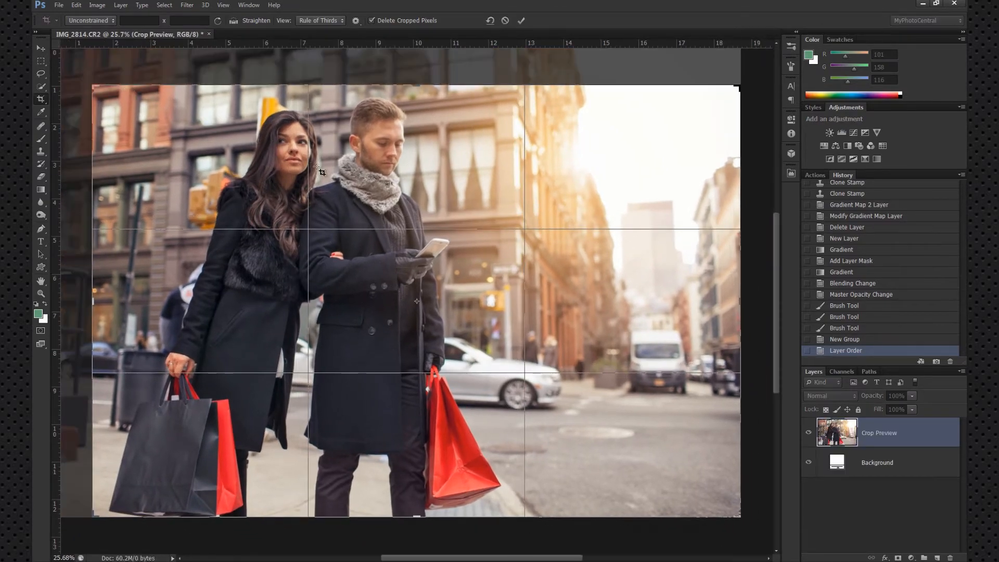
{"action": "left_click", "coordinate": [40, 49]}
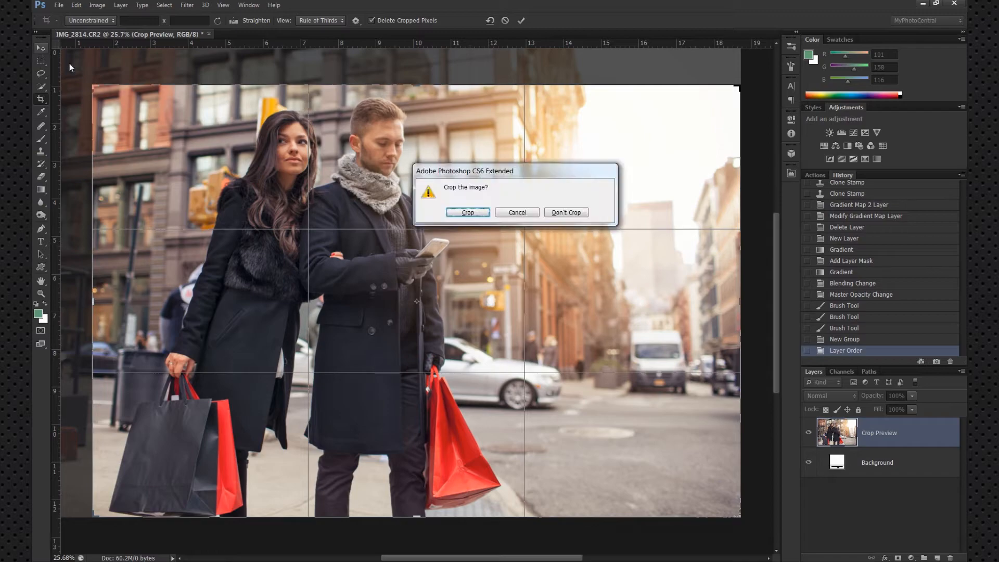
{"action": "left_click", "coordinate": [531, 215]}
{"action": "mouse_move", "coordinate": [463, 198]}
{"action": "left_mouse_down"}
{"action": "mouse_move", "coordinate": [476, 221]}
{"action": "mouse_move", "coordinate": [464, 224]}
{"action": "mouse_move", "coordinate": [463, 208]}
{"action": "left_mouse_up"}
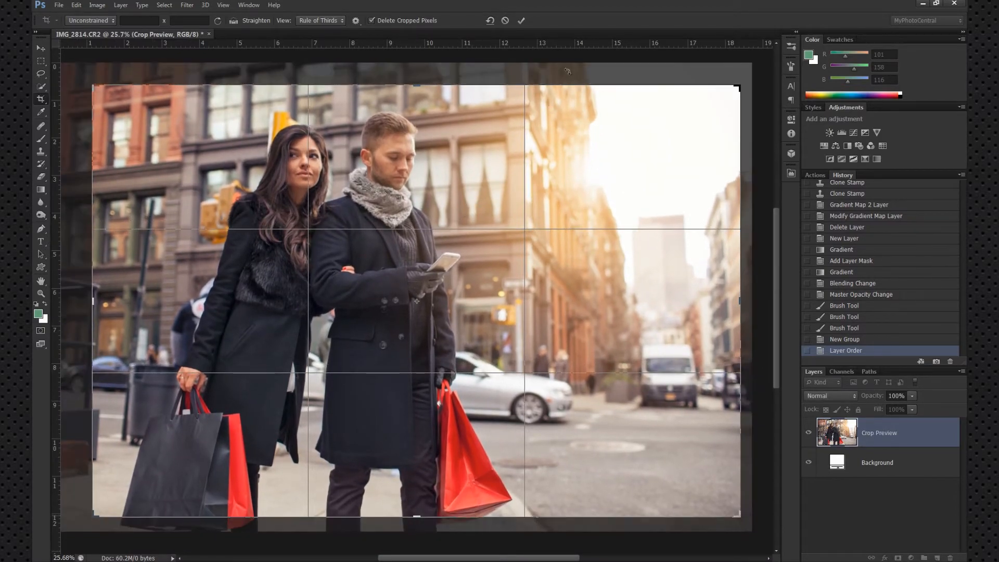
{"action": "left_click", "coordinate": [521, 18]}
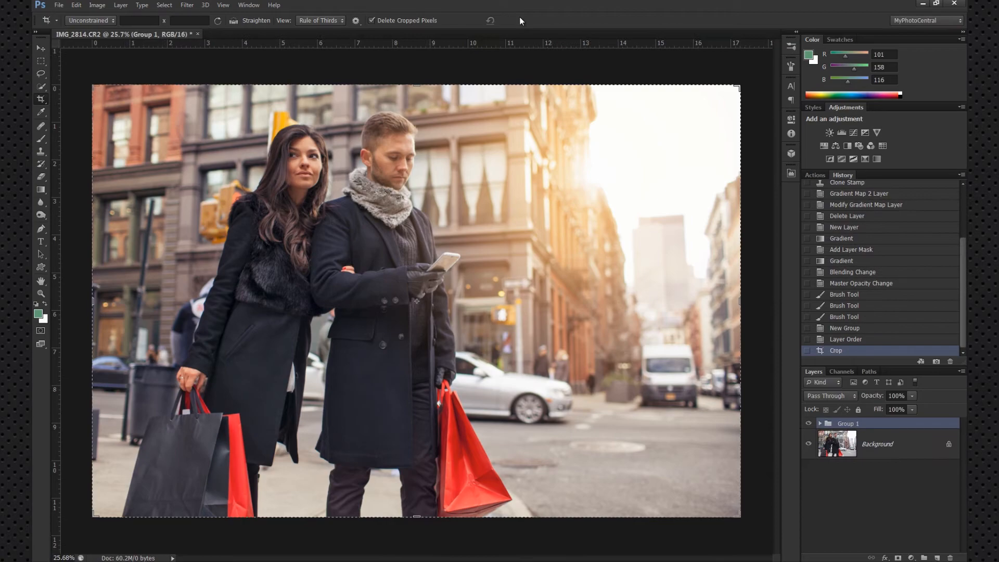
{"action": "left_click", "coordinate": [40, 61]}
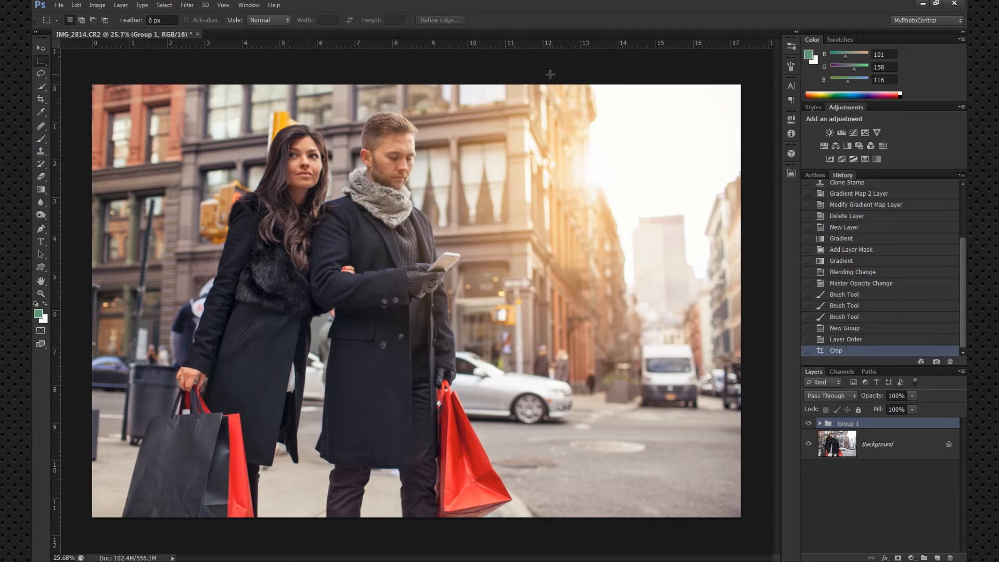
Crop the photo a second time, trimming its edges slightly further.
{"action": "left_click", "coordinate": [40, 99]}
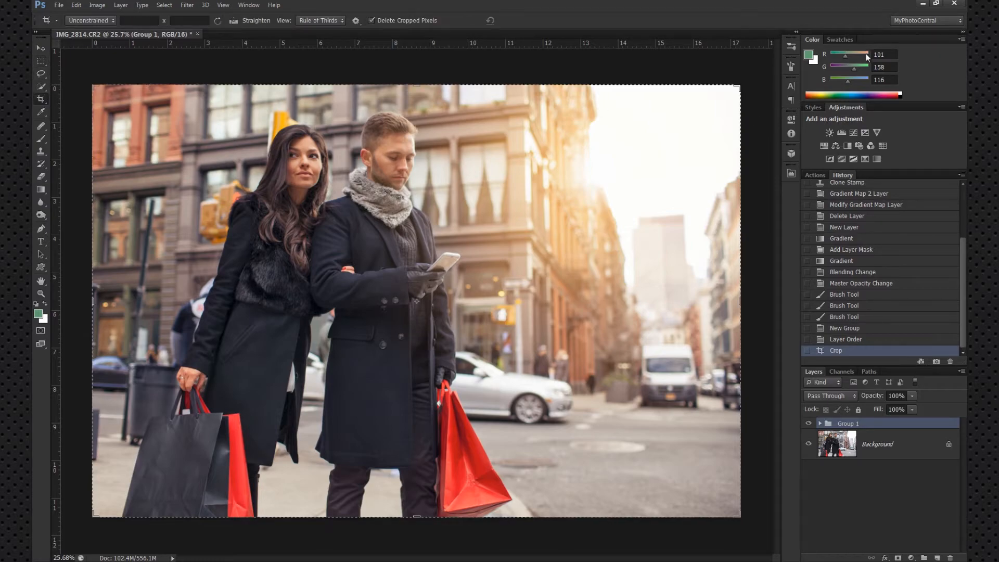
{"action": "left_click_drag", "start_coordinate": [750, 77], "coordinate": [755, 81]}
{"action": "left_click", "coordinate": [521, 20]}
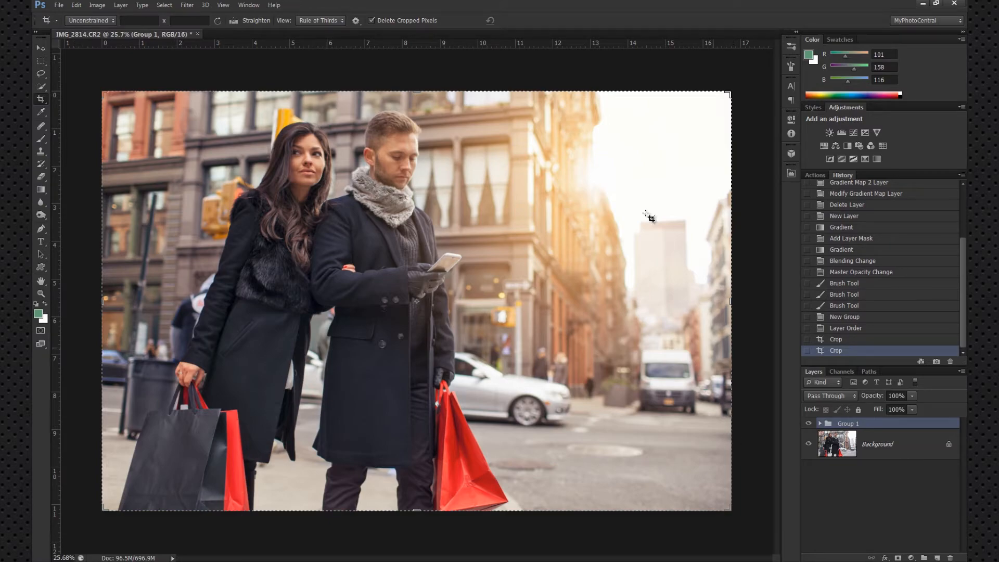
{"action": "left_click", "coordinate": [41, 61]}
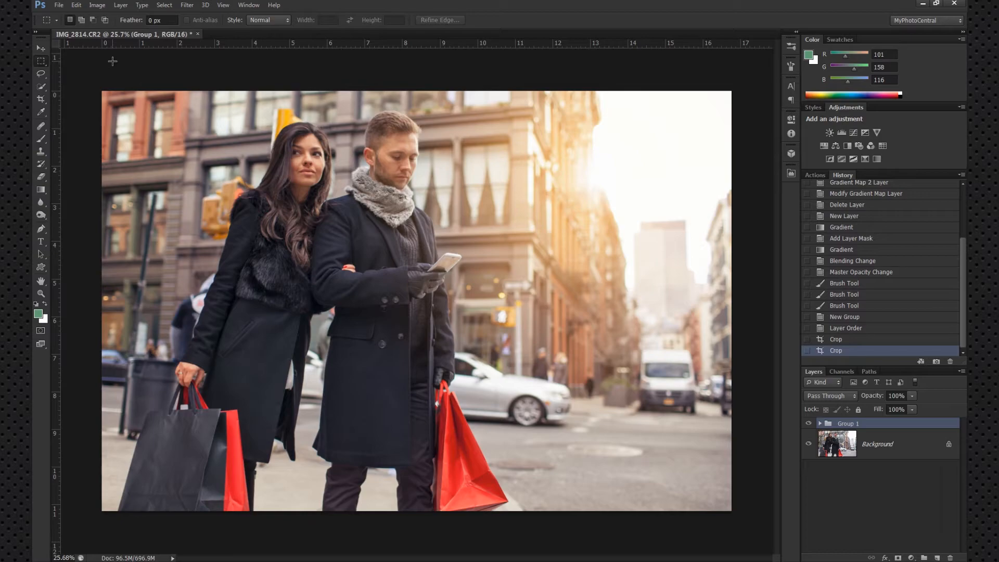
Open the raw photo IMG_2785.CR2 from the Edit folder in Camera Raw.
{"action": "left_click", "coordinate": [57, 5]}
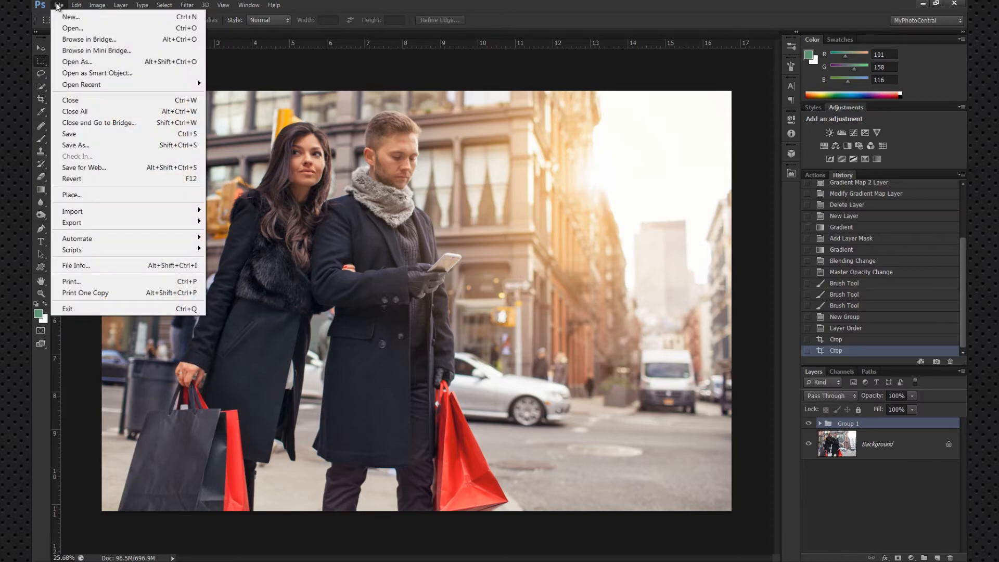
{"action": "left_click", "coordinate": [224, 42]}
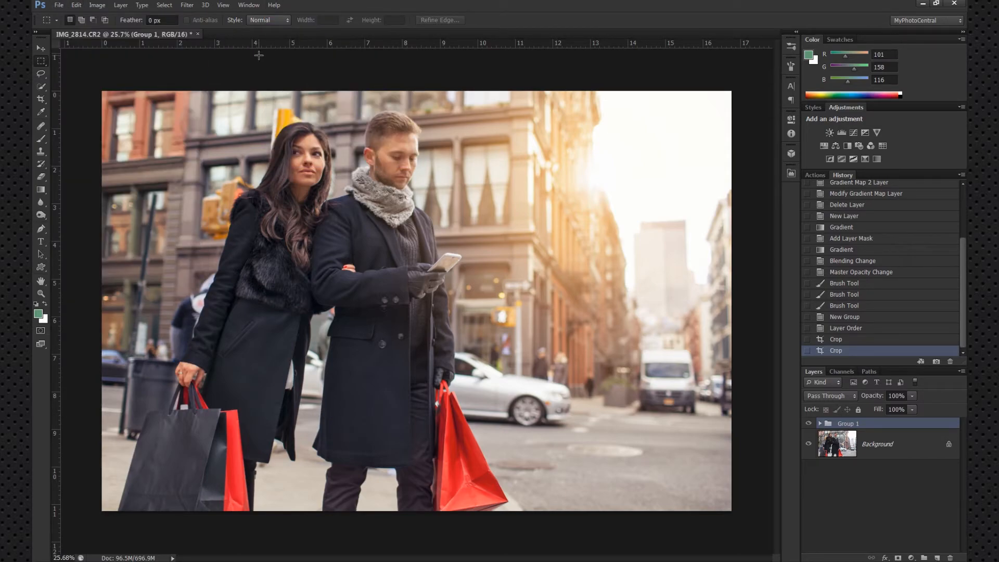
{"action": "left_click", "coordinate": [60, 5]}
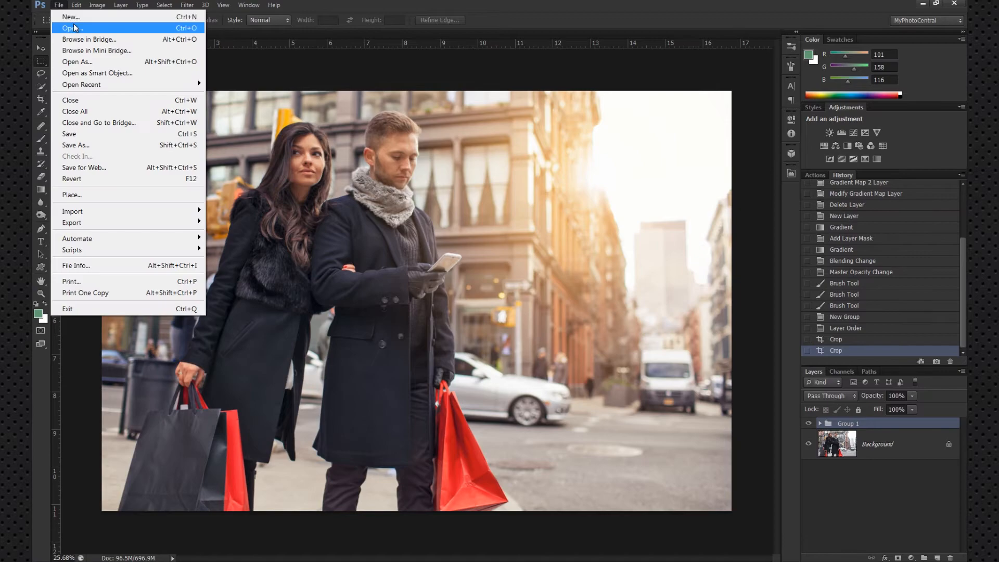
{"action": "left_click", "coordinate": [73, 28]}
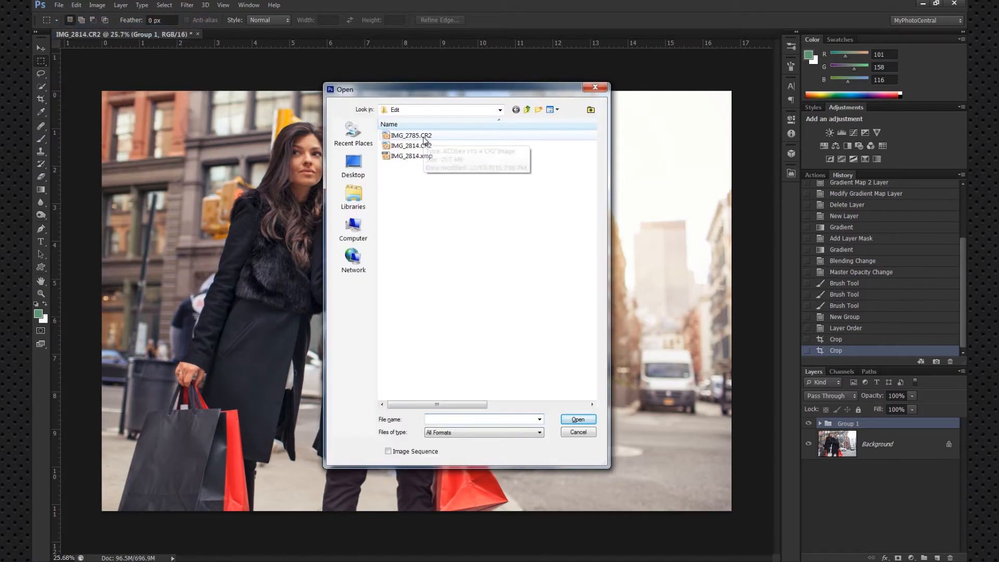
{"action": "double_click", "coordinate": [398, 136]}
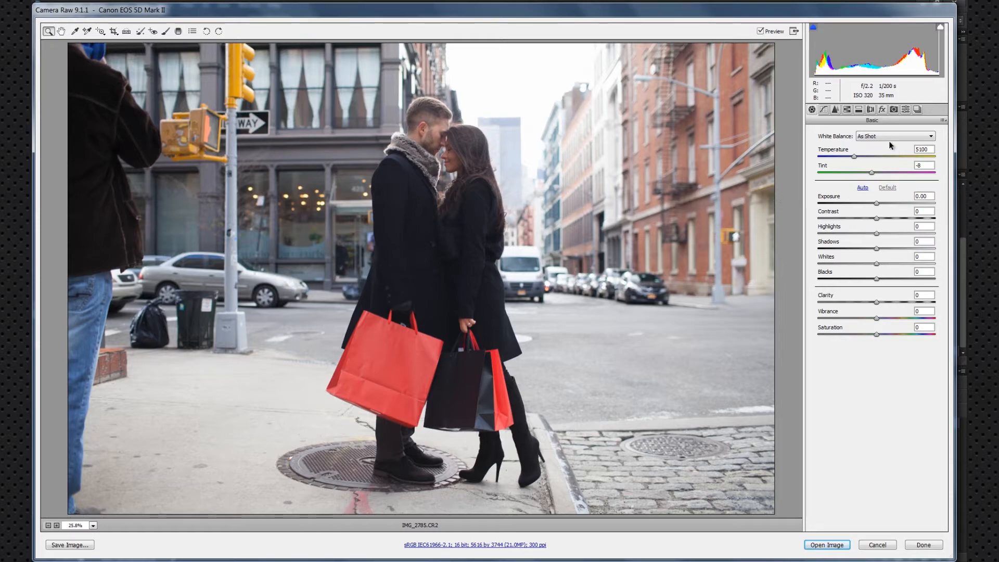
Keep the white balance at As Shot and apply the automatic tone adjustments to the raw photo.
{"action": "left_click", "coordinate": [866, 137]}
{"action": "left_click", "coordinate": [866, 142]}
{"action": "left_click", "coordinate": [863, 189]}
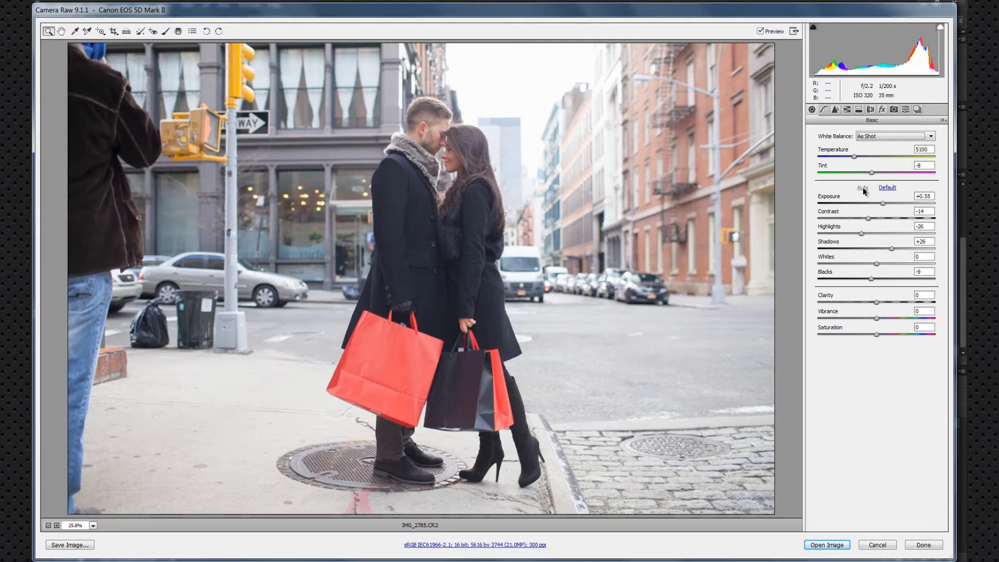
Lower the raw photo's exposure to +0.05 and raise its shadows to about +40.
{"action": "left_click_drag", "start_coordinate": [881, 205], "coordinate": [877, 203]}
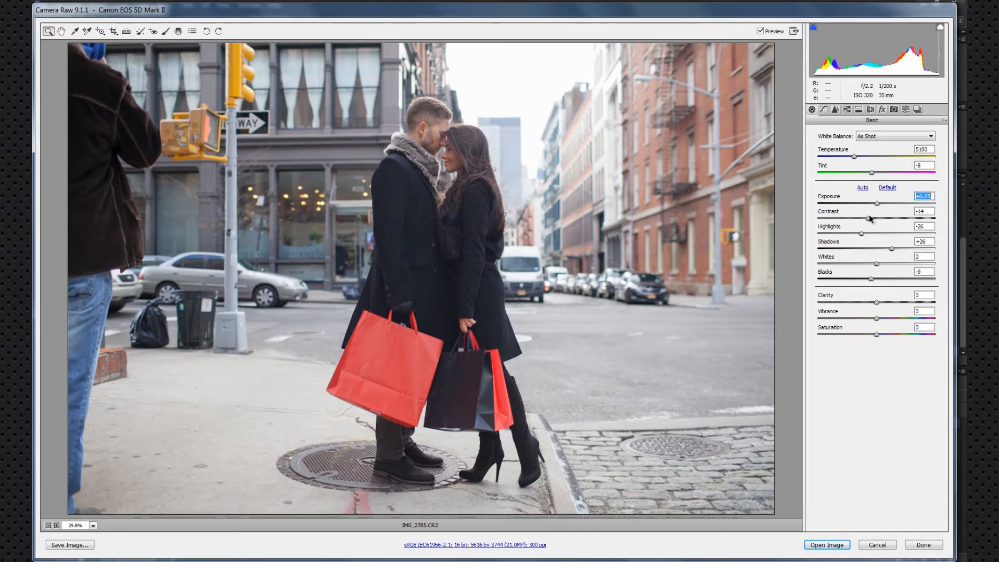
{"action": "mouse_move", "coordinate": [896, 249]}
{"action": "left_mouse_down"}
{"action": "mouse_move", "coordinate": [911, 250]}
{"action": "mouse_move", "coordinate": [903, 256]}
{"action": "left_mouse_up"}
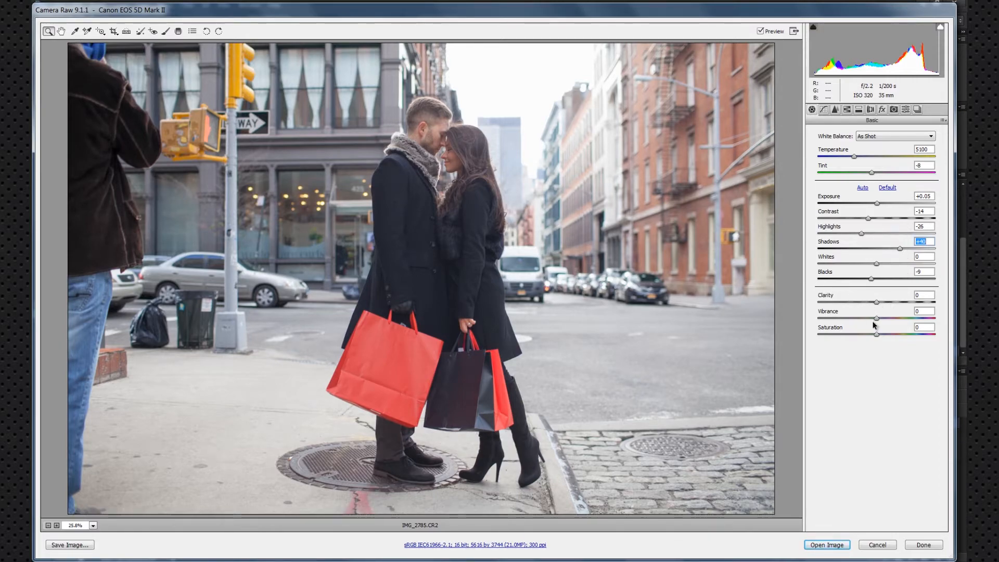
Enable the lens profile corrections for the raw photo and open it for editing.
{"action": "left_click", "coordinate": [870, 109]}
{"action": "left_click", "coordinate": [839, 148]}
{"action": "left_click", "coordinate": [838, 148]}
{"action": "left_click", "coordinate": [838, 147]}
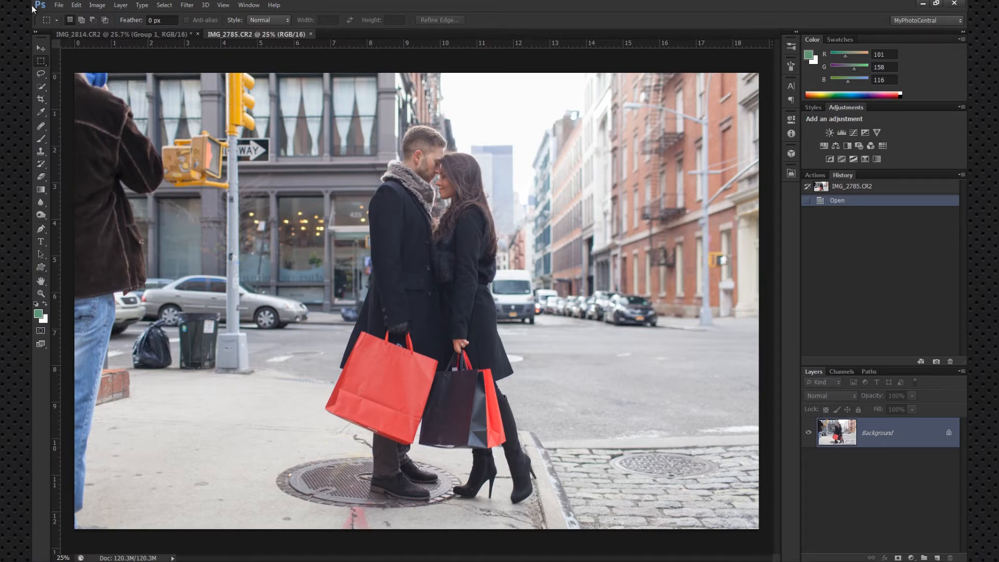
Duplicate the Background layer, keeping the default copy name.
{"action": "right_click", "coordinate": [859, 435]}
{"action": "left_click", "coordinate": [859, 455]}
{"action": "left_click", "coordinate": [582, 162]}
Apply Shadows/Highlights to the copied layer with shadows amount 11%, tonal width 32% and radius 80 px.
{"action": "left_click", "coordinate": [101, 6]}
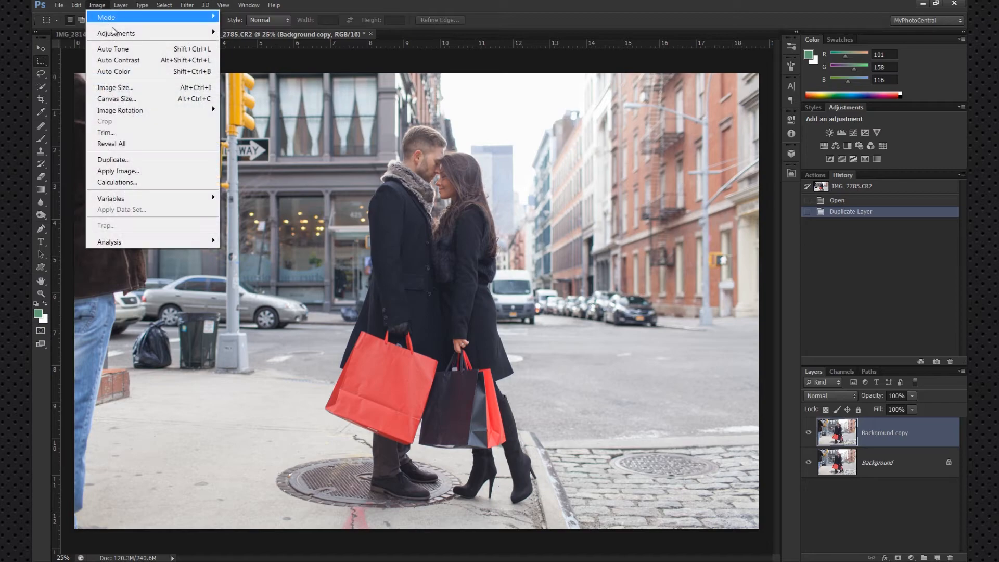
{"action": "mouse_move", "coordinate": [112, 33]}
{"action": "left_click", "coordinate": [301, 227]}
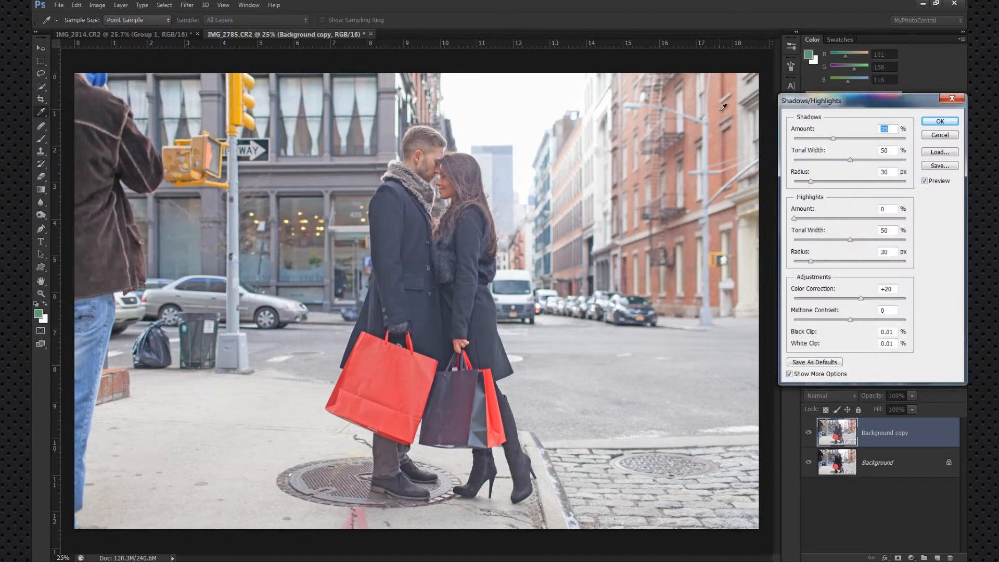
{"action": "left_click_drag", "start_coordinate": [833, 139], "coordinate": [807, 139]}
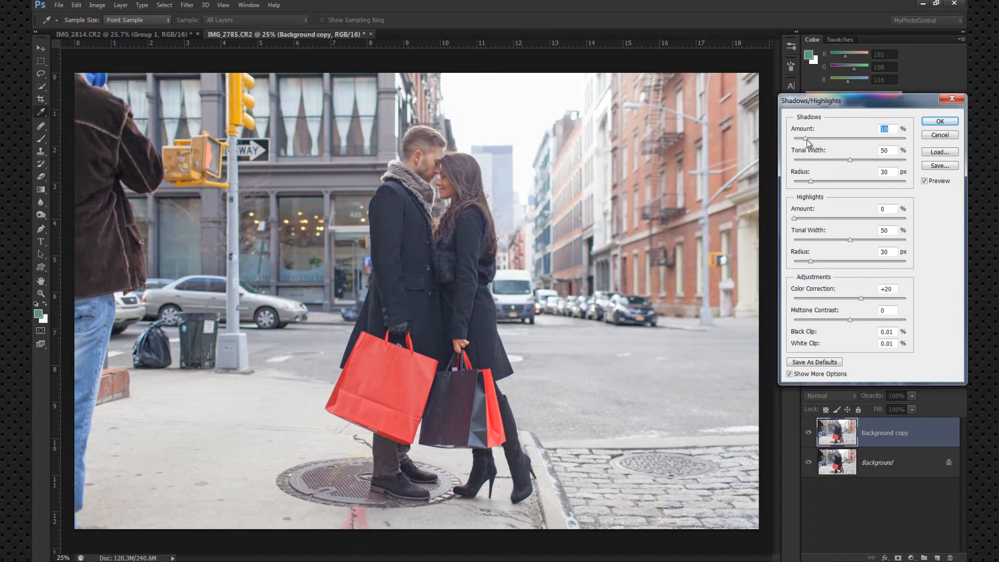
{"action": "left_click_drag", "start_coordinate": [856, 160], "coordinate": [838, 183]}
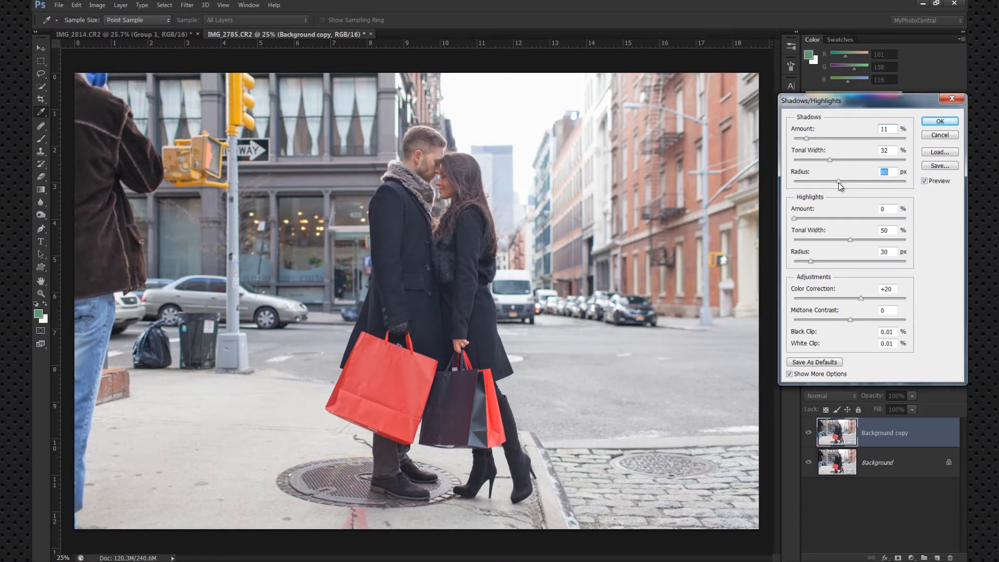
{"action": "left_click", "coordinate": [807, 138]}
{"action": "left_click", "coordinate": [924, 182]}
{"action": "left_click", "coordinate": [926, 185]}
{"action": "left_click", "coordinate": [932, 122]}
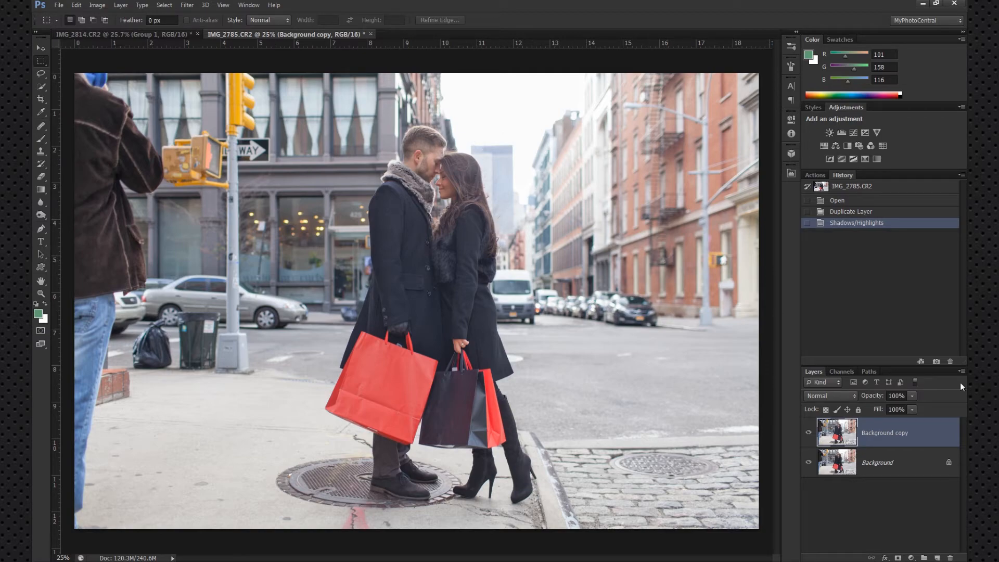
Add a Gradient Map adjustment layer using the violet-to-orange preset gradient.
{"action": "left_click", "coordinate": [876, 158]}
{"action": "left_click", "coordinate": [765, 146]}
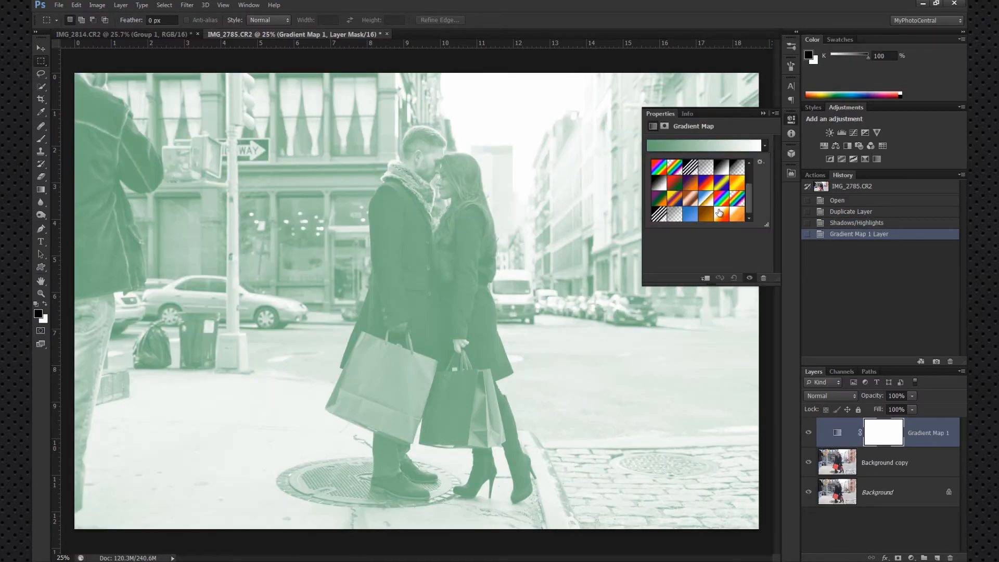
{"action": "double_click", "coordinate": [694, 184]}
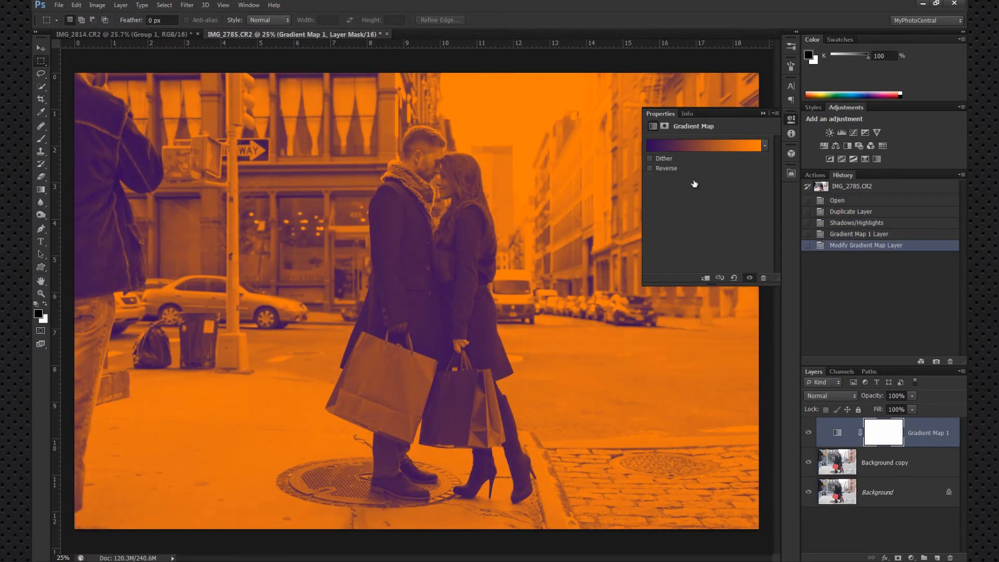
Blend the Gradient Map layer in Soft Light mode at 35% opacity.
{"action": "left_click", "coordinate": [817, 397]}
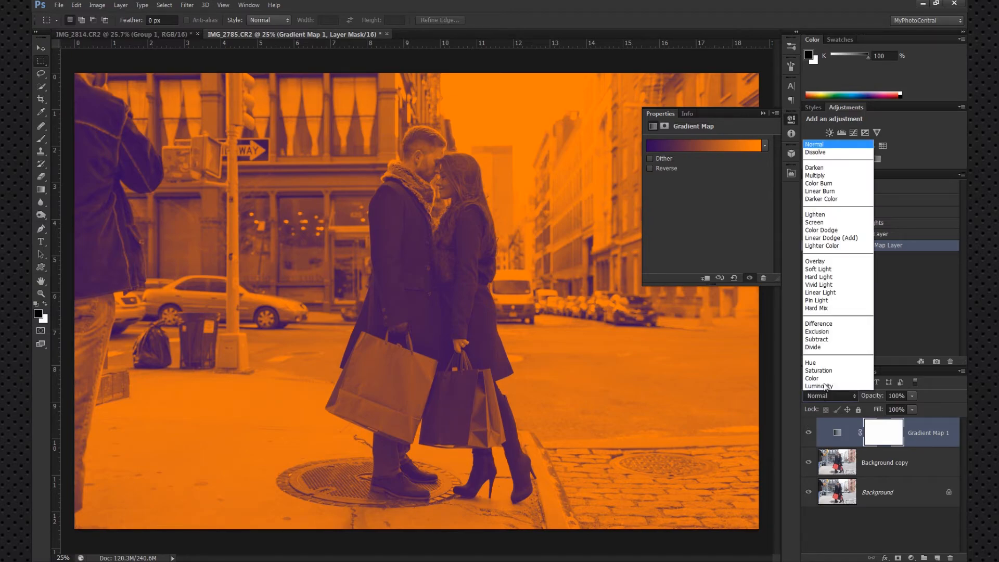
{"action": "left_click", "coordinate": [834, 269]}
{"action": "left_click", "coordinate": [789, 119]}
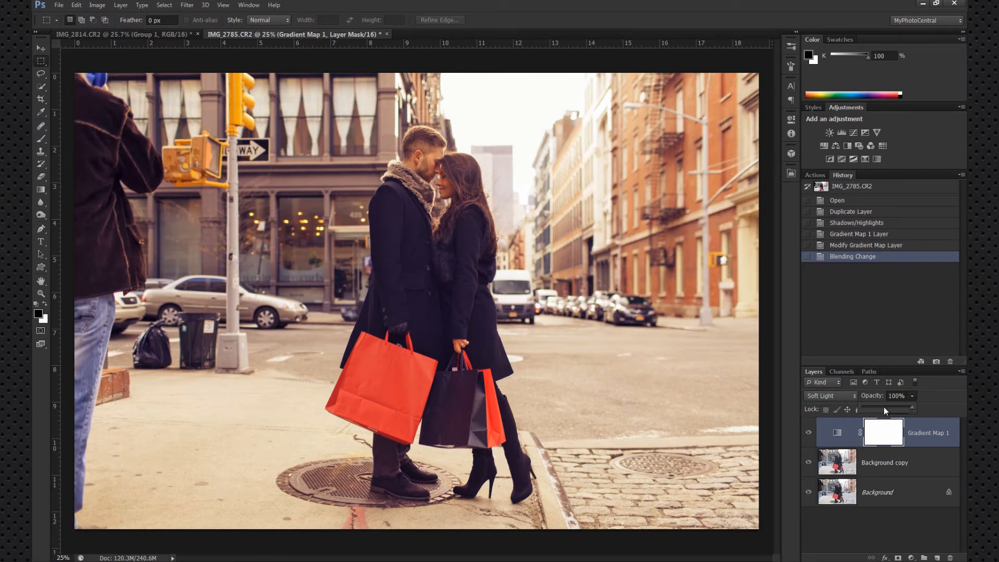
{"action": "left_click_drag", "start_coordinate": [880, 407], "coordinate": [881, 407]}
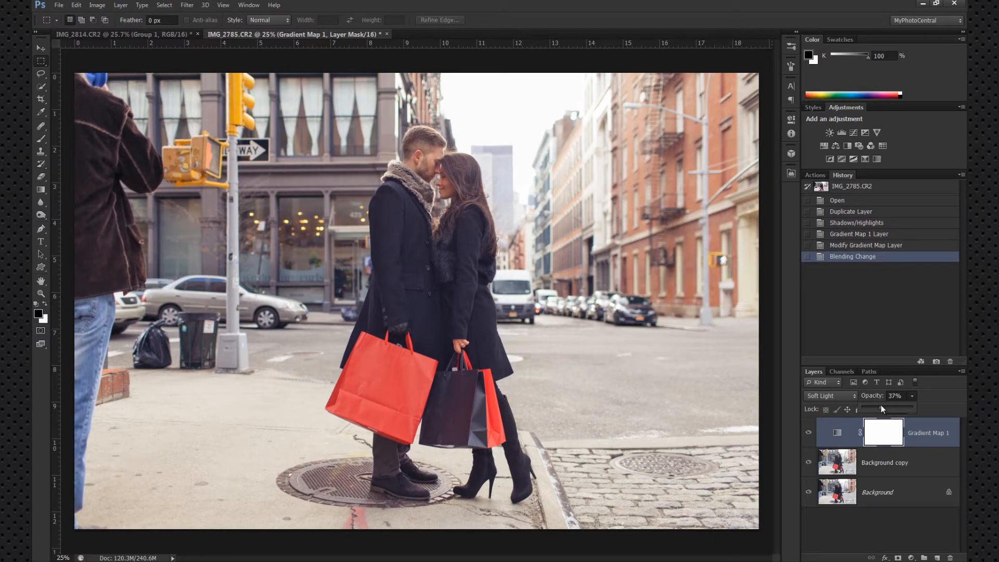
{"action": "left_click_drag", "start_coordinate": [879, 405], "coordinate": [880, 405]}
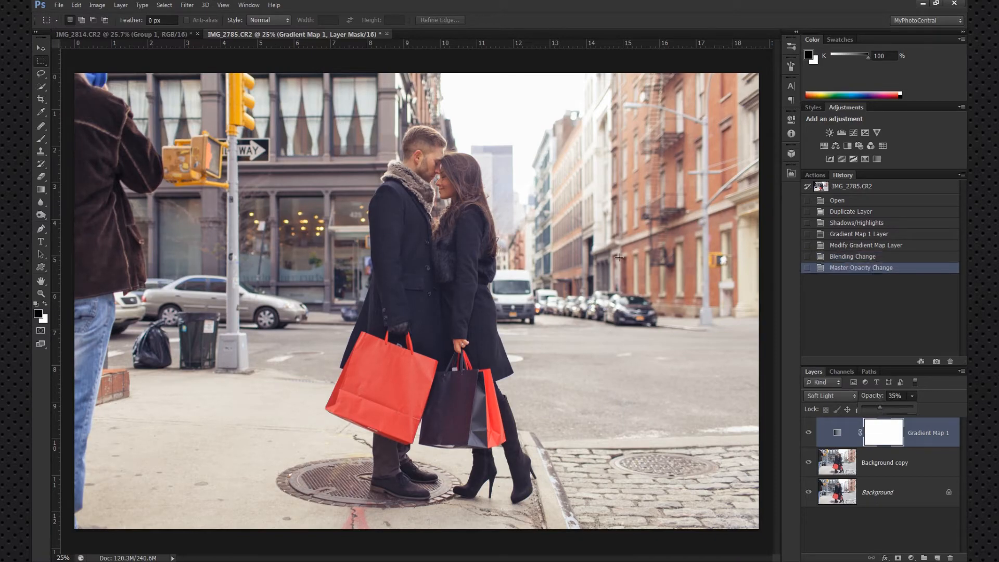
Switch to the Brush tool and reduce the brush size to 304 px.
{"action": "left_click", "coordinate": [39, 138]}
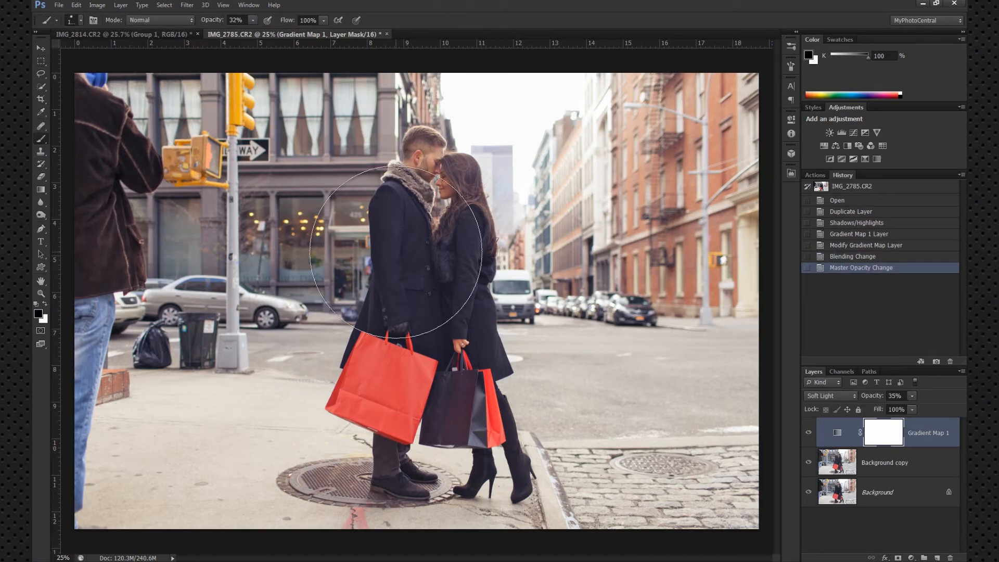
{"action": "left_click", "coordinate": [73, 23]}
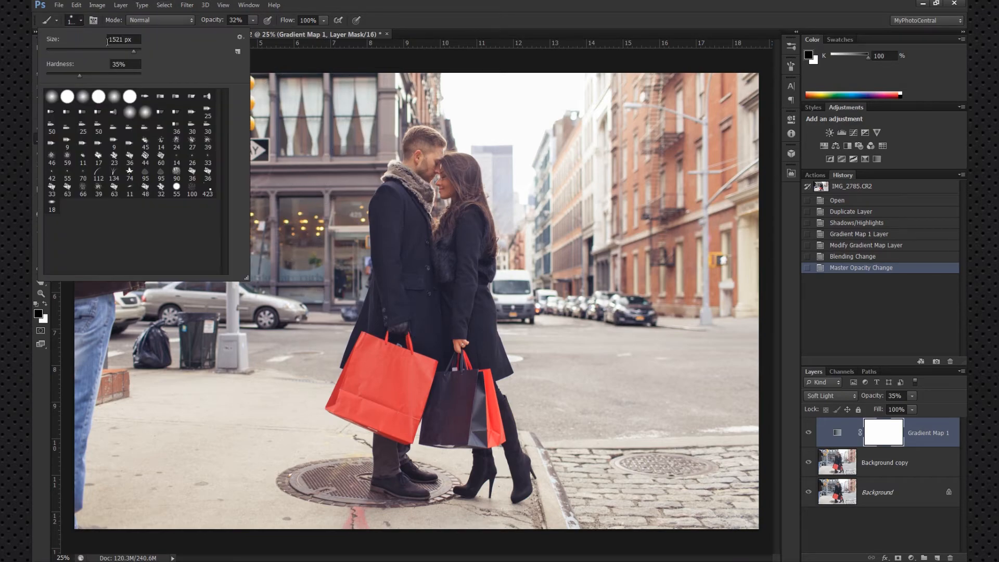
{"action": "left_click_drag", "start_coordinate": [134, 51], "coordinate": [108, 48]}
{"action": "left_click", "coordinate": [458, 12]}
Try masking the gradient map off the couple's coats with the brush at 100% opacity.
{"action": "mouse_move", "coordinate": [465, 199]}
{"action": "left_mouse_down"}
{"action": "mouse_move", "coordinate": [479, 209]}
{"action": "mouse_move", "coordinate": [442, 202]}
{"action": "mouse_move", "coordinate": [473, 208]}
{"action": "mouse_move", "coordinate": [454, 206]}
{"action": "left_mouse_up"}
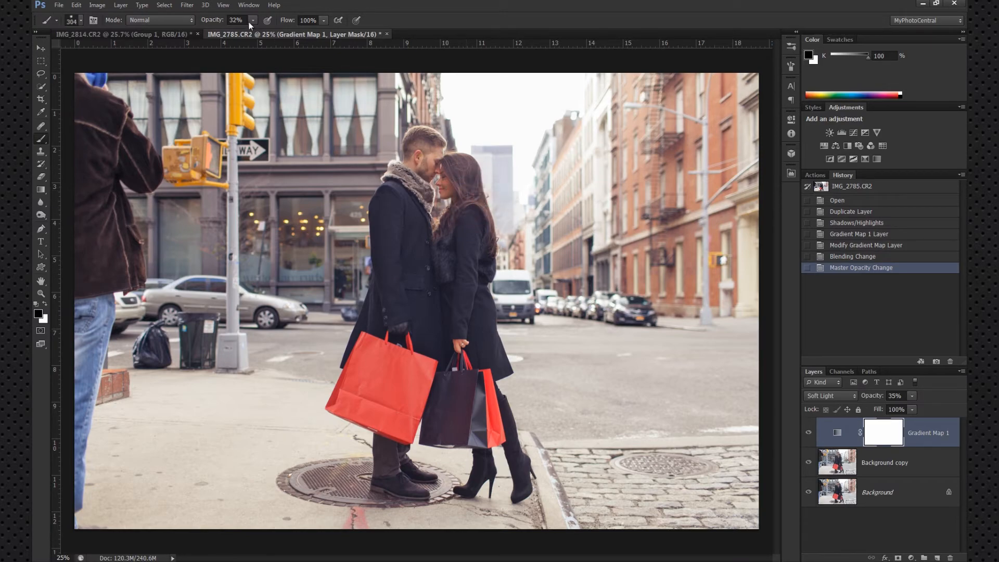
{"action": "left_click_drag", "start_coordinate": [284, 29], "coordinate": [302, 32]}
{"action": "mouse_move", "coordinate": [471, 260]}
{"action": "left_mouse_down"}
{"action": "mouse_move", "coordinate": [467, 223]}
{"action": "mouse_move", "coordinate": [469, 294]}
{"action": "mouse_move", "coordinate": [458, 251]}
{"action": "mouse_move", "coordinate": [416, 208]}
{"action": "left_mouse_up"}
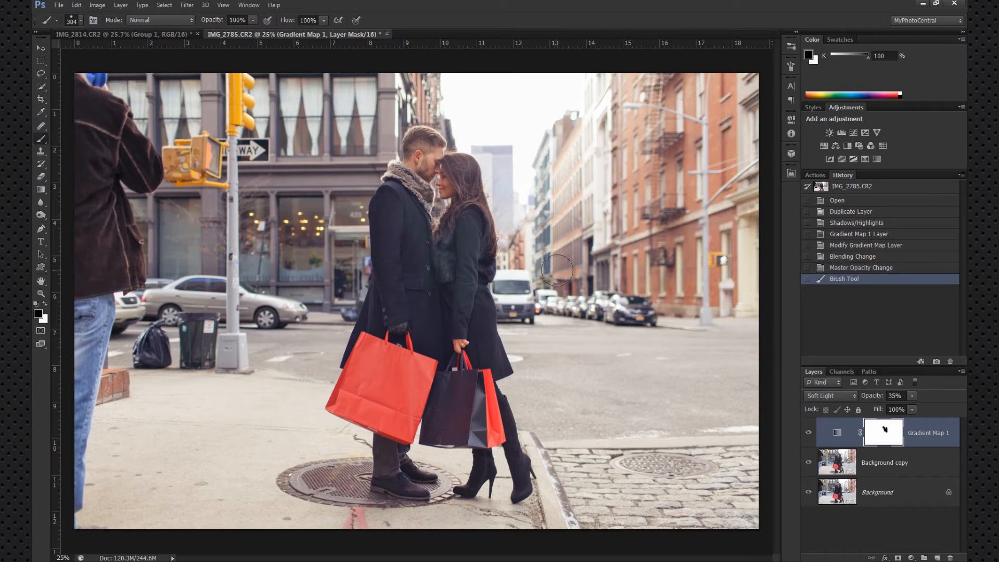
Paint black at 54% brush opacity on the Gradient Map mask over the couple, from their coats down to their legs.
{"action": "left_click_drag", "start_coordinate": [242, 31], "coordinate": [230, 29]}
{"action": "left_click_drag", "start_coordinate": [411, 237], "coordinate": [390, 197]}
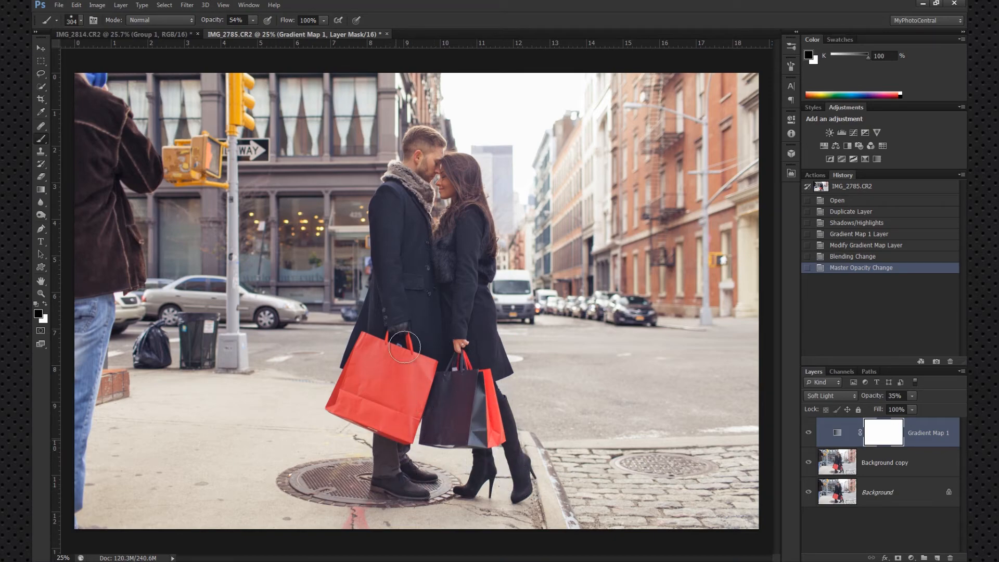
{"action": "mouse_move", "coordinate": [450, 226]}
{"action": "left_mouse_down"}
{"action": "mouse_move", "coordinate": [465, 200]}
{"action": "mouse_move", "coordinate": [457, 165]}
{"action": "mouse_move", "coordinate": [473, 199]}
{"action": "left_mouse_up"}
{"action": "key", "text": "ctrl+z"}
{"action": "left_click_drag", "start_coordinate": [467, 484], "coordinate": [469, 485]}
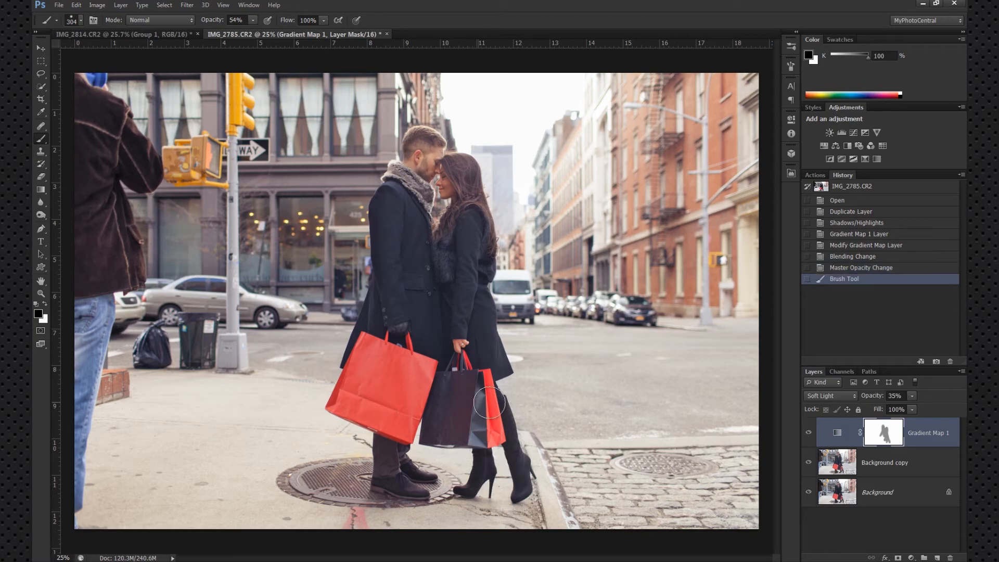
Mask the gradient map off the couple's faces with a 208 px black brush at 100% opacity.
{"action": "left_click", "coordinate": [41, 293]}
{"action": "left_click", "coordinate": [502, 183]}
{"action": "left_click", "coordinate": [463, 195]}
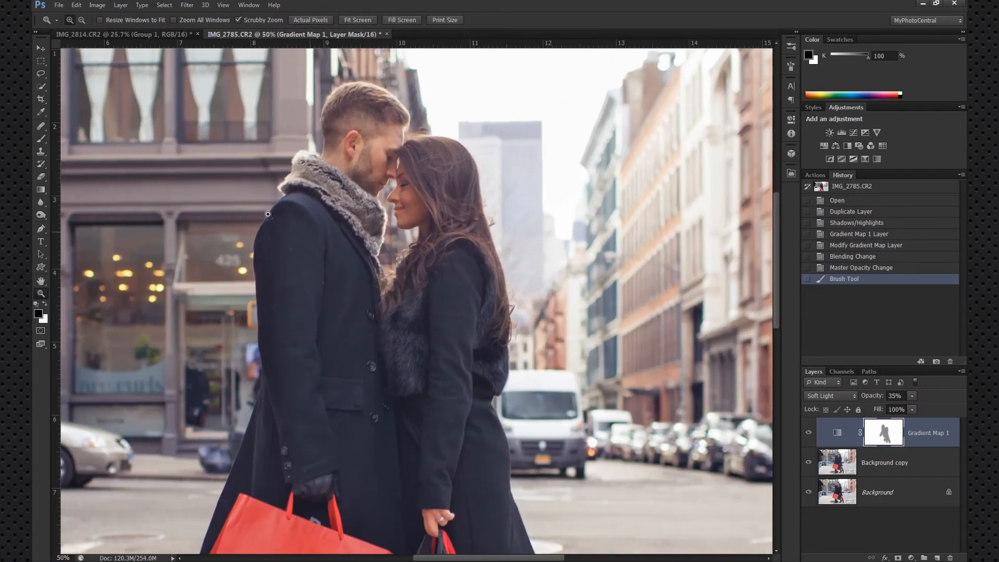
{"action": "left_click", "coordinate": [35, 137]}
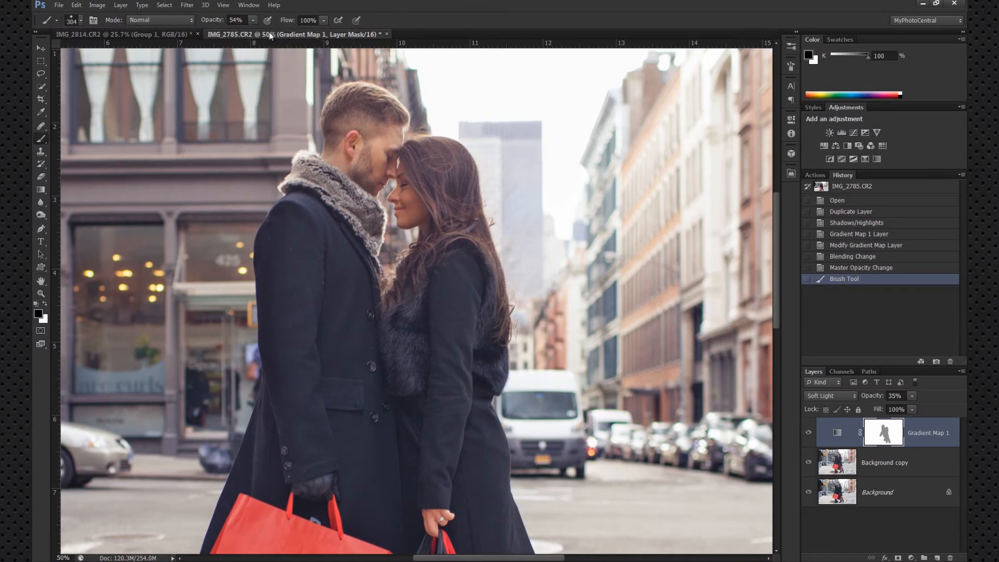
{"action": "left_click", "coordinate": [253, 20]}
{"action": "left_click", "coordinate": [253, 20]}
{"action": "left_click_drag", "start_coordinate": [254, 32], "coordinate": [280, 33]}
{"action": "mouse_move", "coordinate": [395, 215]}
{"action": "left_mouse_down"}
{"action": "mouse_move", "coordinate": [365, 220]}
{"action": "mouse_move", "coordinate": [350, 216]}
{"action": "mouse_move", "coordinate": [366, 229]}
{"action": "mouse_move", "coordinate": [348, 185]}
{"action": "mouse_move", "coordinate": [311, 174]}
{"action": "mouse_move", "coordinate": [369, 234]}
{"action": "left_mouse_up"}
Paint white on the Gradient Map mask over the man's forehead to bring the toning back there.
{"action": "scroll", "coordinate": [562, 298], "scroll_direction": "up", "scroll_amount": 2}
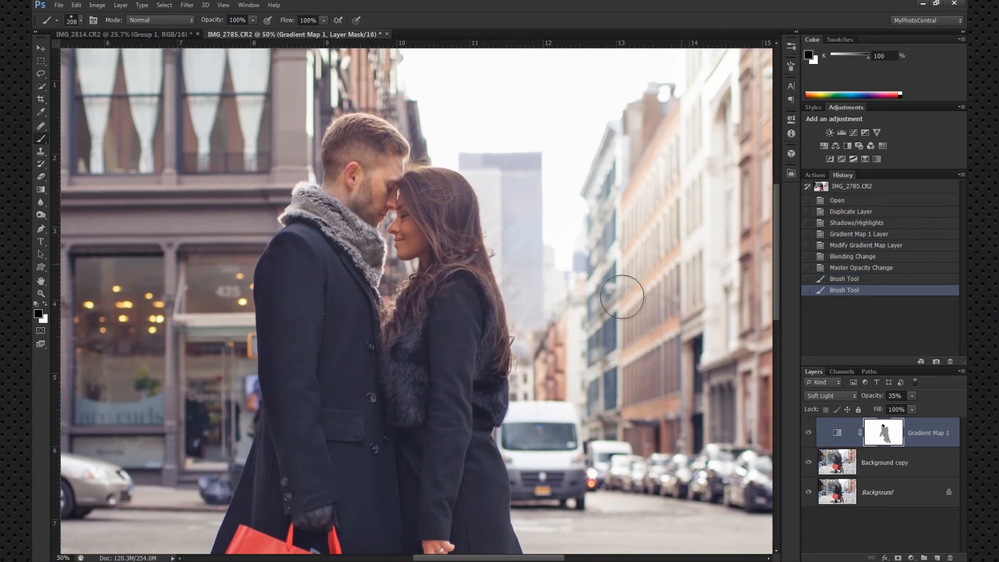
{"action": "scroll", "coordinate": [539, 260], "scroll_direction": "up", "scroll_amount": 1}
{"action": "scroll", "coordinate": [532, 281], "scroll_direction": "up", "scroll_amount": 1}
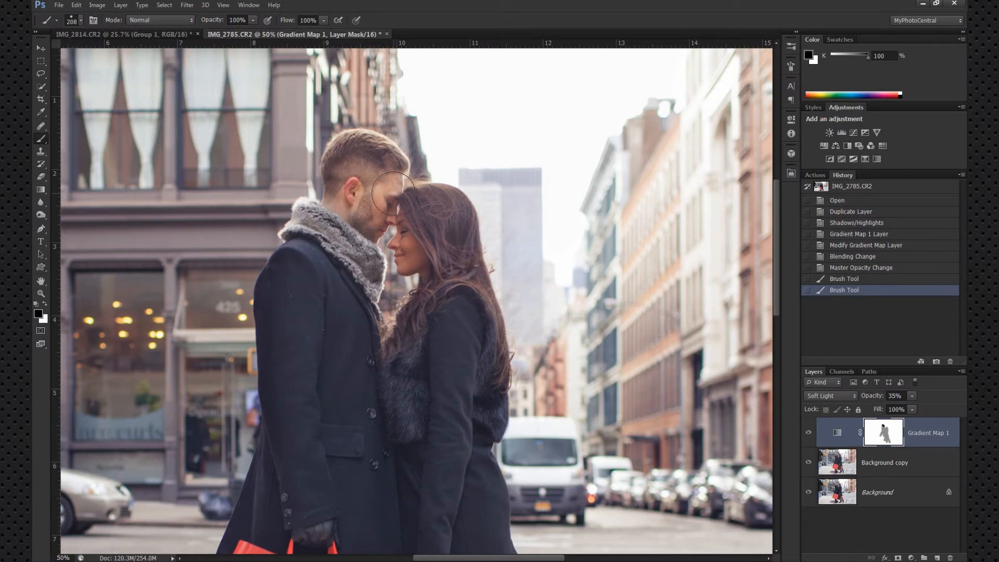
{"action": "key", "text": "x"}
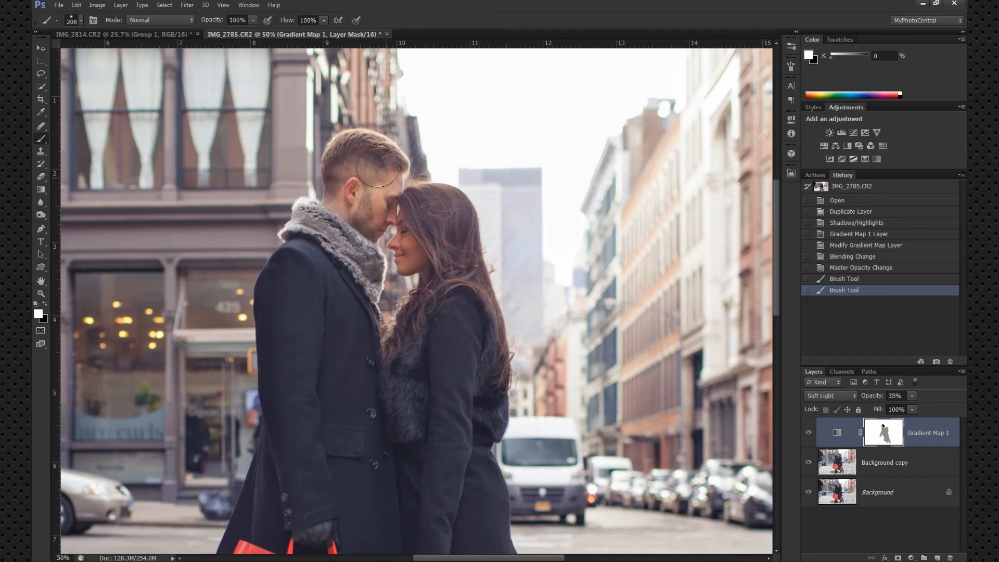
{"action": "left_click_drag", "start_coordinate": [370, 172], "coordinate": [381, 177]}
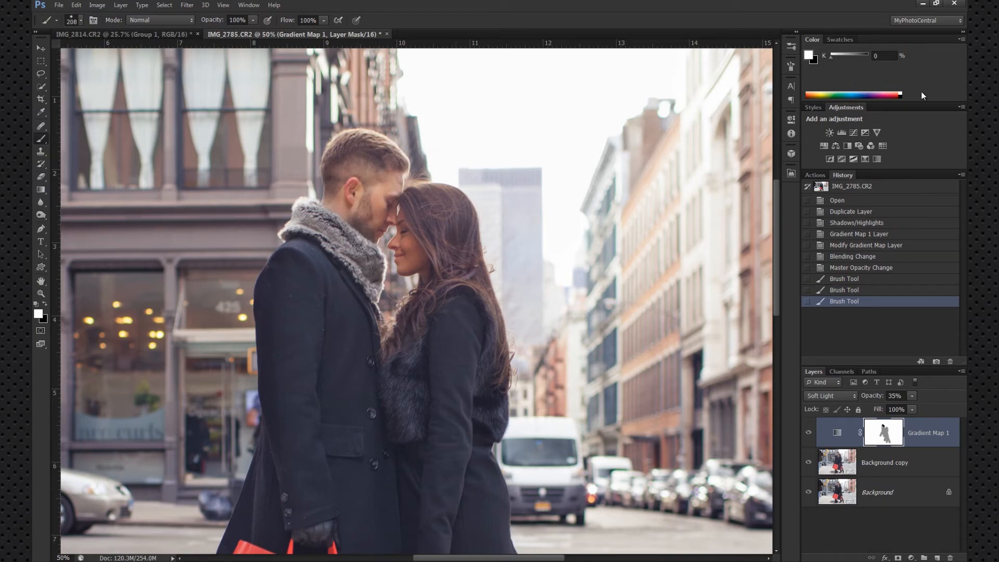
Add a Brightness/Contrast adjustment layer with brightness -22 and fill its mask with black.
{"action": "left_click", "coordinate": [830, 132]}
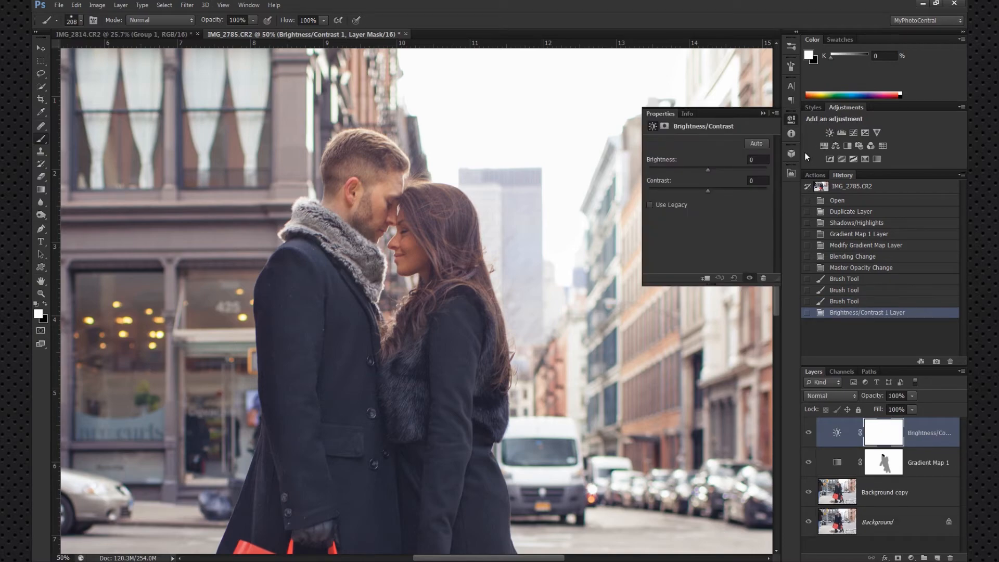
{"action": "left_click", "coordinate": [698, 167]}
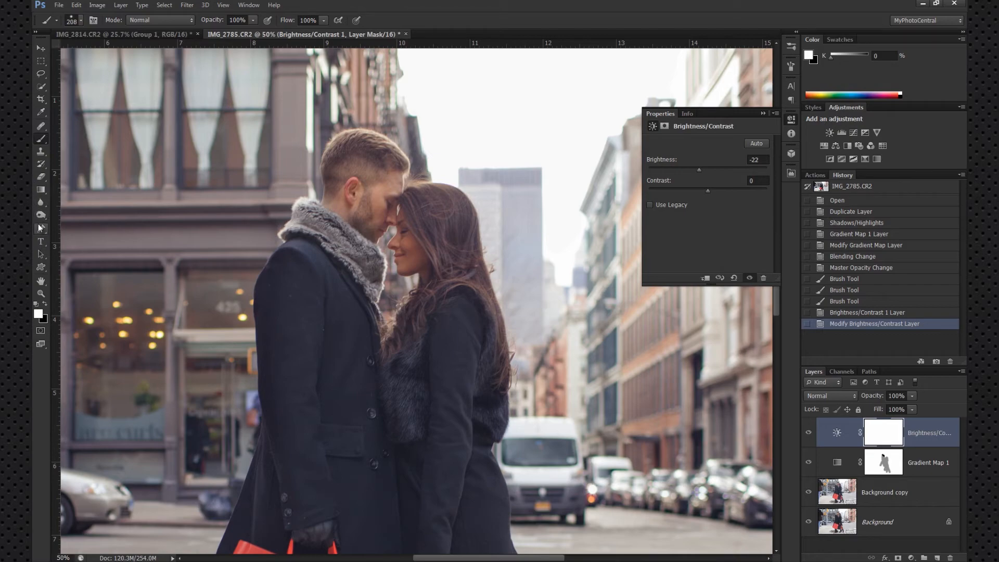
{"action": "left_click_drag", "start_coordinate": [41, 189], "coordinate": [89, 197]}
{"action": "key", "text": "x"}
{"action": "left_click", "coordinate": [236, 245]}
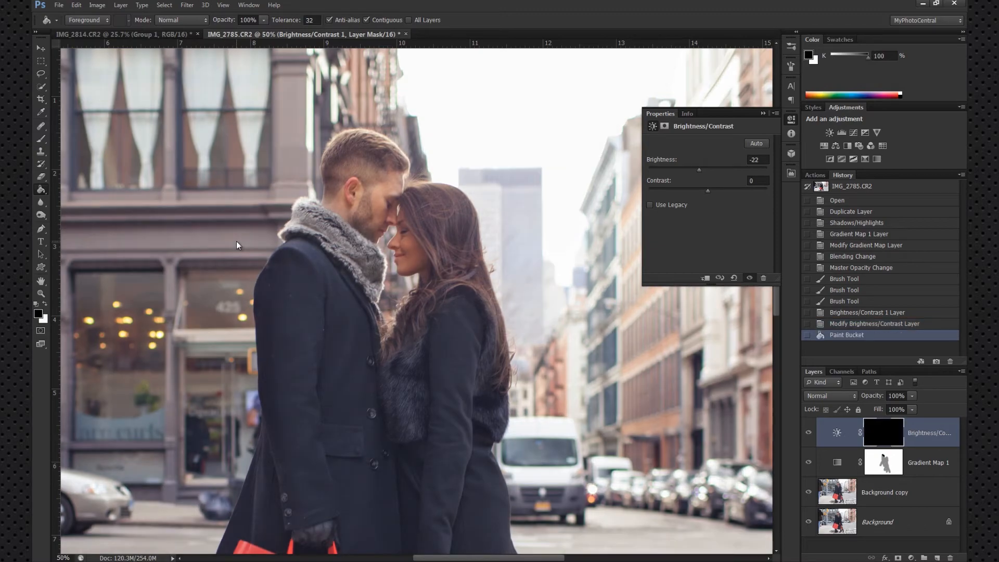
Paint white on the Brightness/Contrast mask over the man's face to darken it.
{"action": "left_click", "coordinate": [40, 138]}
{"action": "key", "text": "x"}
{"action": "mouse_move", "coordinate": [372, 193]}
{"action": "left_mouse_down"}
{"action": "mouse_move", "coordinate": [377, 174]}
{"action": "mouse_move", "coordinate": [356, 159]}
{"action": "mouse_move", "coordinate": [343, 194]}
{"action": "mouse_move", "coordinate": [349, 153]}
{"action": "mouse_move", "coordinate": [385, 163]}
{"action": "mouse_move", "coordinate": [369, 208]}
{"action": "left_mouse_up"}
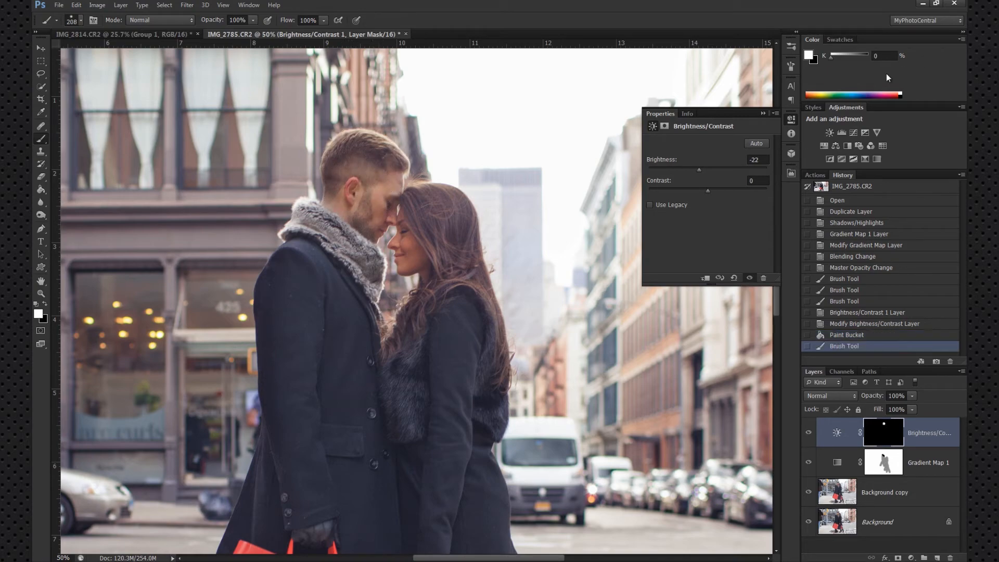
Compare the photo with and without the Brightness/Contrast layer, both close up and fitted to the screen.
{"action": "left_click", "coordinate": [792, 120]}
{"action": "left_click", "coordinate": [809, 431]}
{"action": "left_click", "coordinate": [807, 432]}
{"action": "left_click", "coordinate": [807, 432]}
{"action": "left_click", "coordinate": [807, 432]}
{"action": "left_click", "coordinate": [41, 294]}
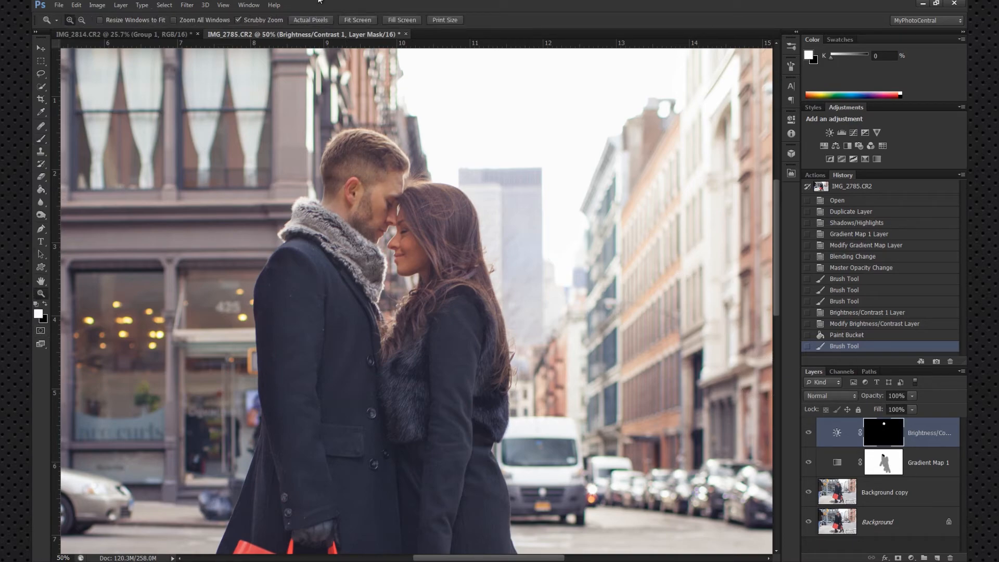
{"action": "left_click", "coordinate": [353, 20]}
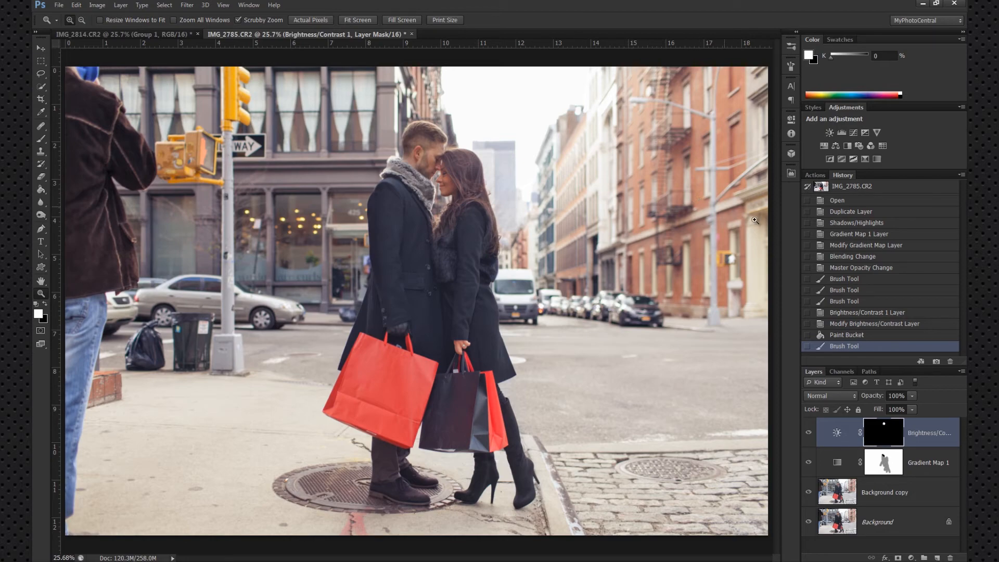
{"action": "left_click", "coordinate": [809, 434]}
{"action": "left_click", "coordinate": [808, 442]}
Add a new layer above the Brightness/Contrast layer and load the orange-to-white preset into the Gradient tool.
{"action": "left_click", "coordinate": [936, 557]}
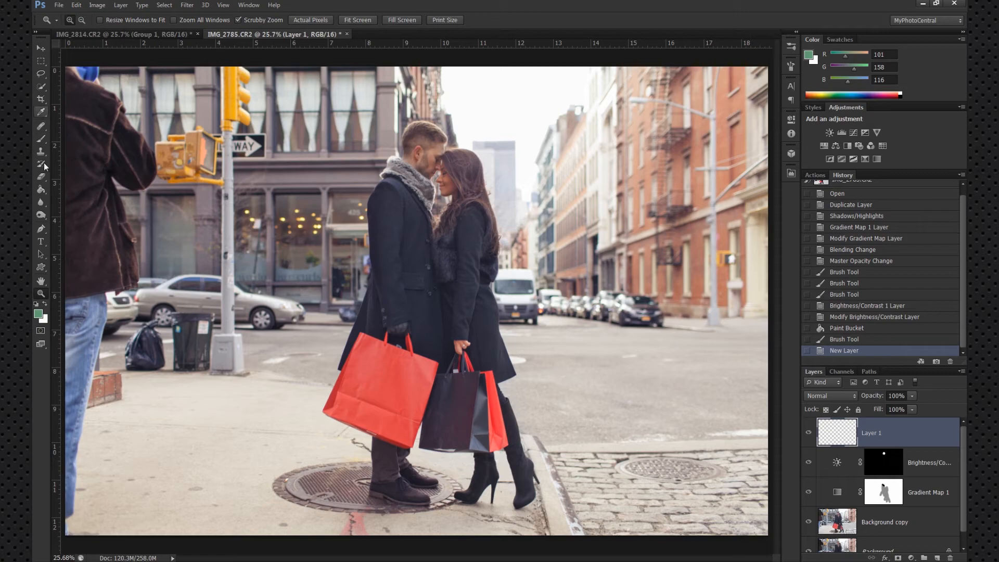
{"action": "left_click", "coordinate": [41, 189]}
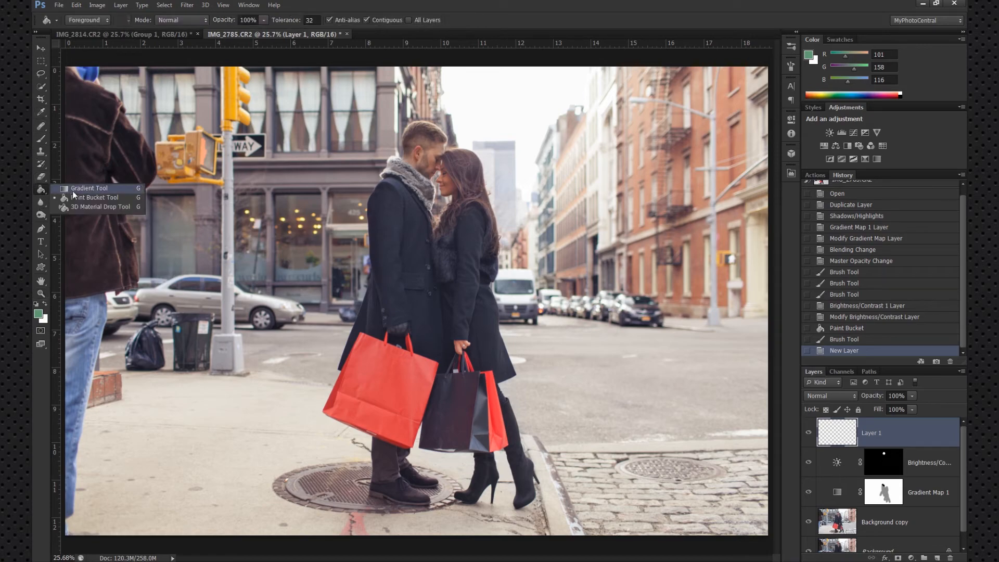
{"action": "left_click", "coordinate": [83, 188]}
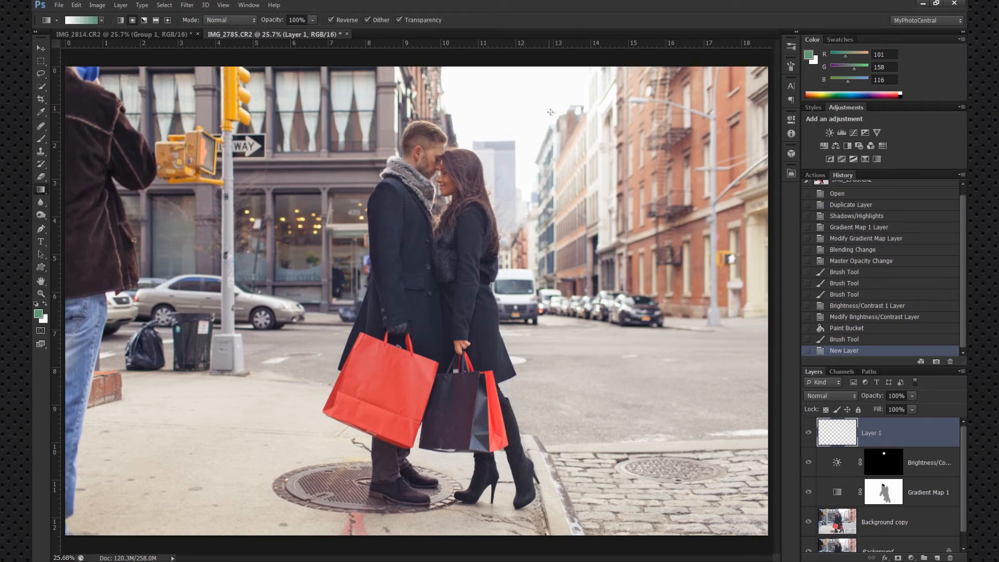
{"action": "left_click", "coordinate": [102, 20]}
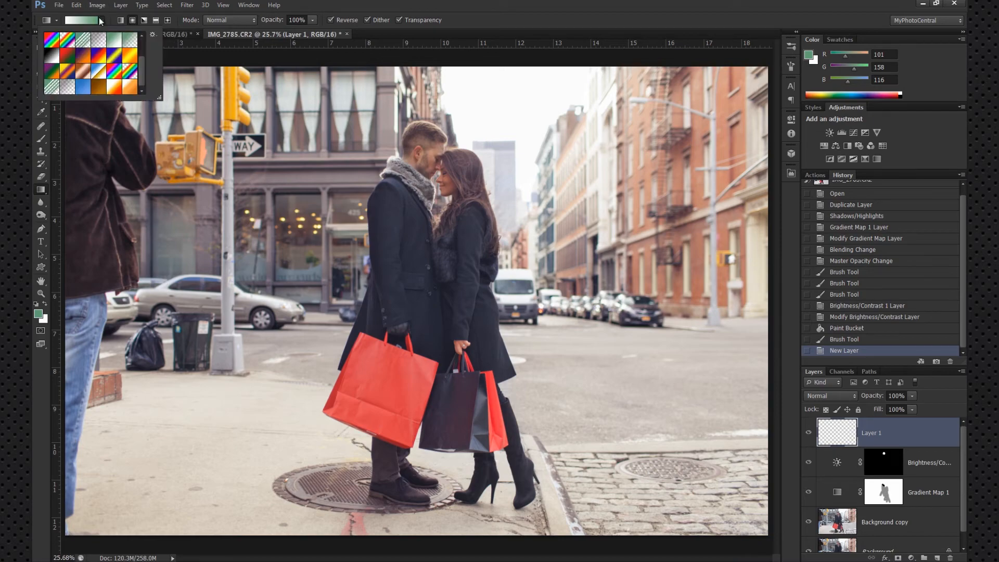
{"action": "left_click", "coordinate": [130, 88]}
{"action": "double_click", "coordinate": [129, 89]}
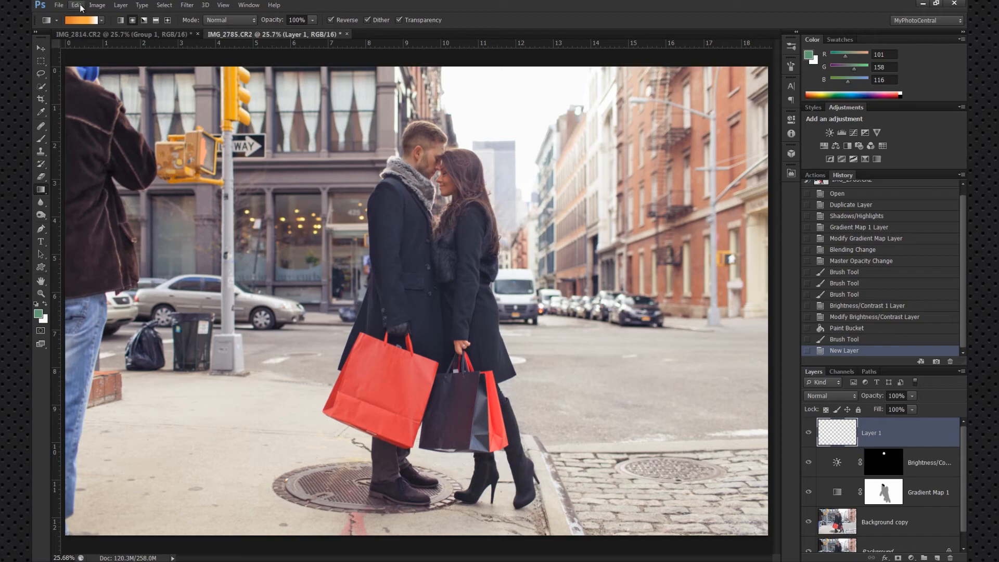
Turn off Reverse and fill the new layer with a radial orange gradient whose white centre sits in the sky beside the woman's head.
{"action": "left_click", "coordinate": [331, 20]}
{"action": "left_click_drag", "start_coordinate": [585, 108], "coordinate": [553, 191]}
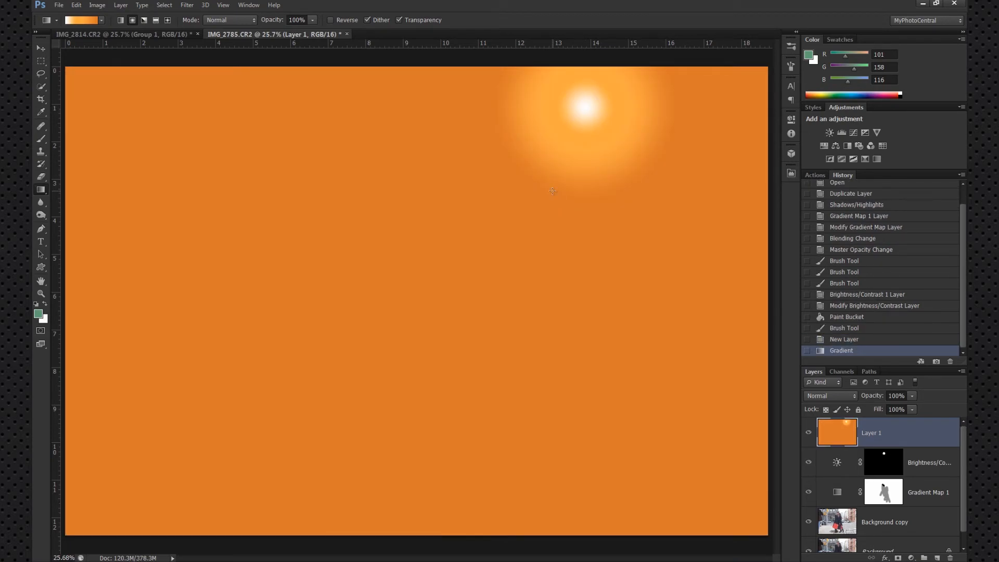
{"action": "key", "text": "ctrl+z"}
{"action": "left_click_drag", "start_coordinate": [550, 149], "coordinate": [530, 346]}
{"action": "key", "text": "ctrl+z"}
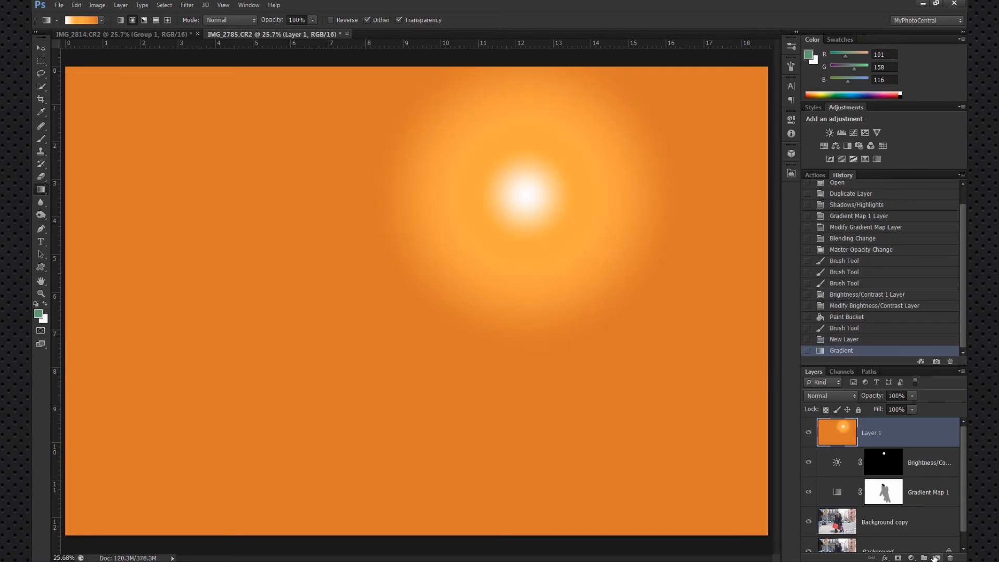
Add a layer mask to Layer 1 and set its blending mode to Screen.
{"action": "left_click", "coordinate": [898, 558]}
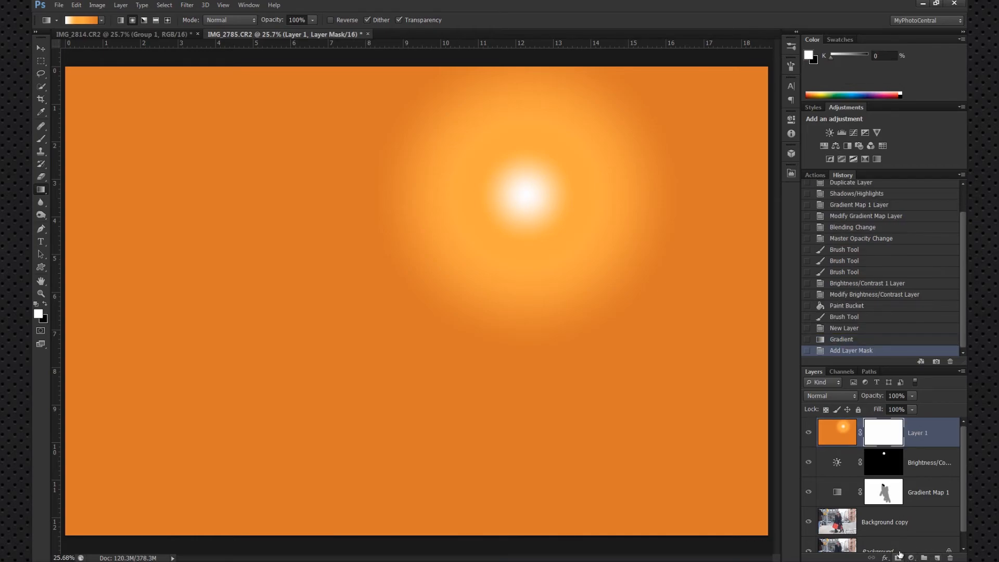
{"action": "left_click", "coordinate": [828, 395]}
{"action": "left_click", "coordinate": [839, 225]}
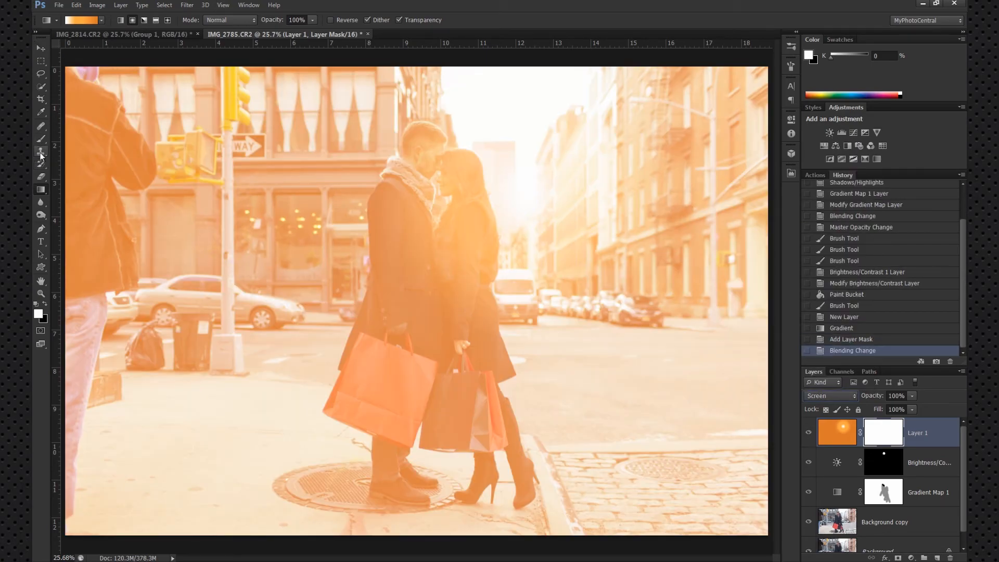
Switch the Gradient tool to the black-and-white preset with Reverse turned on for the Layer 1 mask.
{"action": "left_click", "coordinate": [102, 21]}
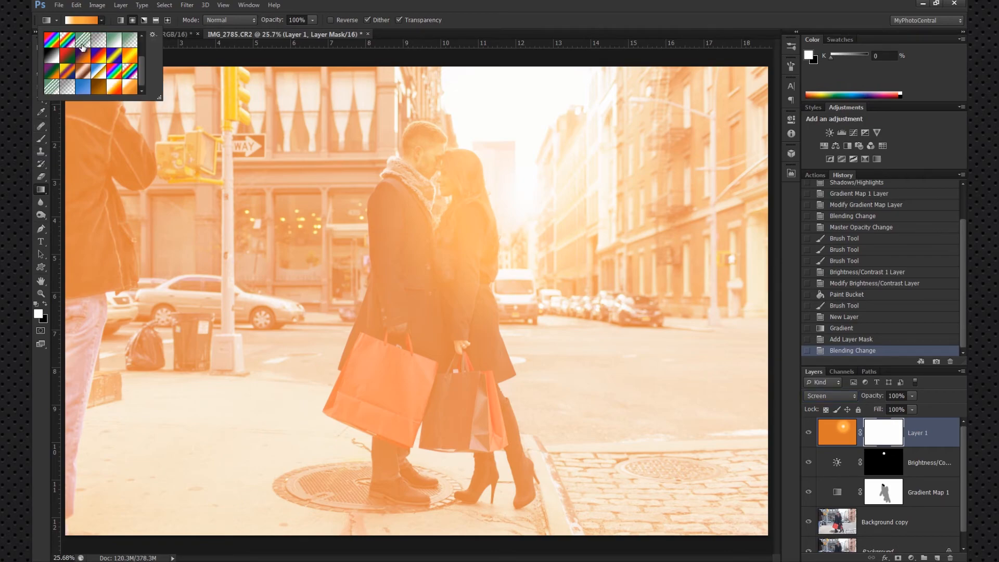
{"action": "left_click", "coordinate": [52, 56]}
{"action": "left_click", "coordinate": [284, 2]}
{"action": "left_click", "coordinate": [421, 3]}
{"action": "left_click", "coordinate": [332, 21]}
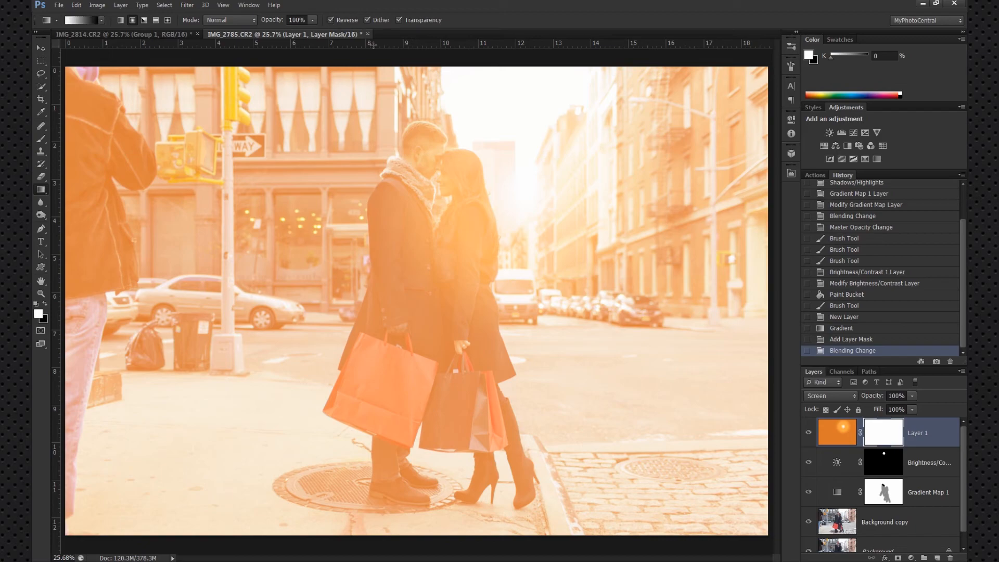
Draw a radial gradient on the Layer 1 mask, retrying its size until the glow is limited to the sky beside the woman's head.
{"action": "left_click_drag", "start_coordinate": [480, 320], "coordinate": [439, 427]}
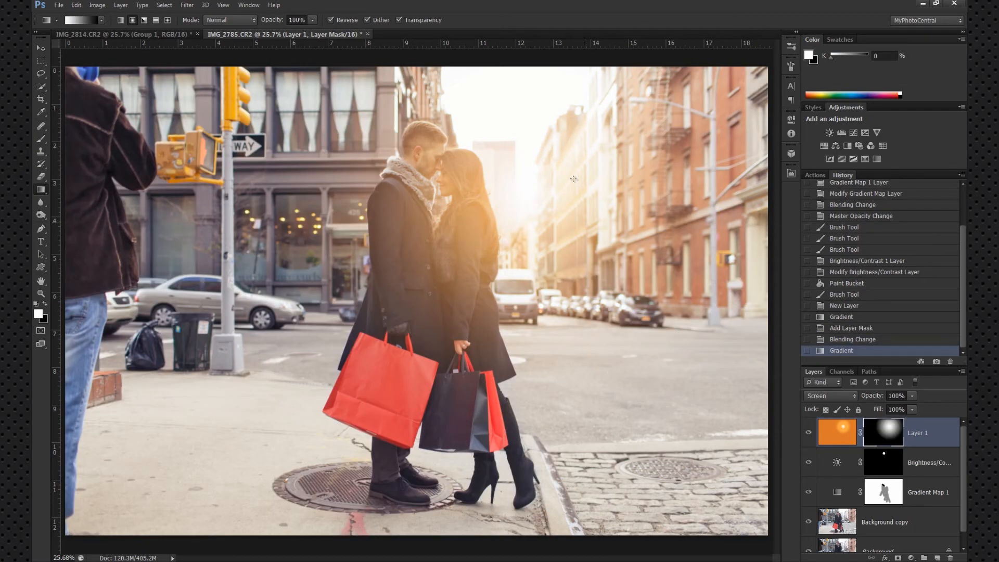
{"action": "key", "text": "ctrl+z"}
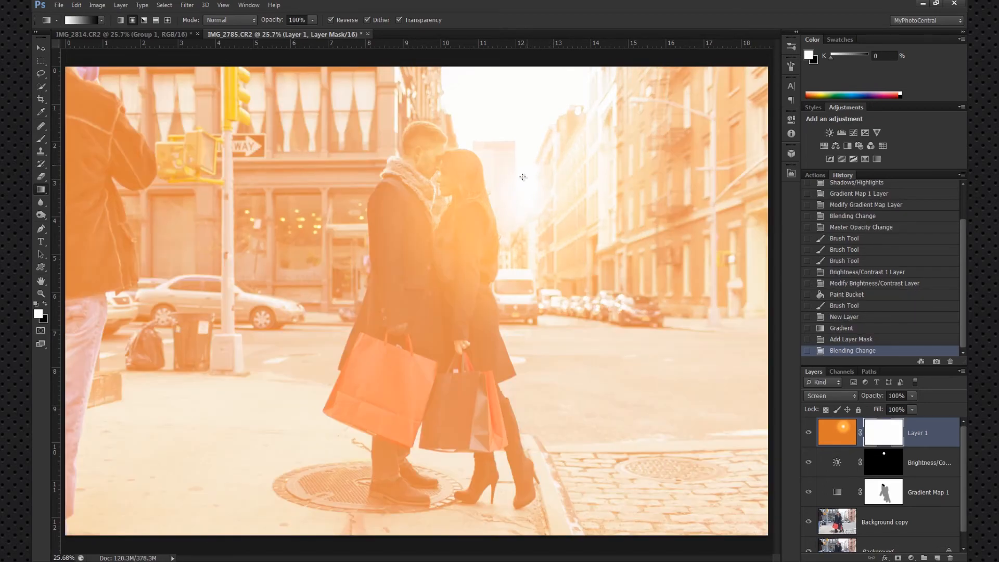
{"action": "left_click_drag", "start_coordinate": [516, 256], "coordinate": [513, 269]}
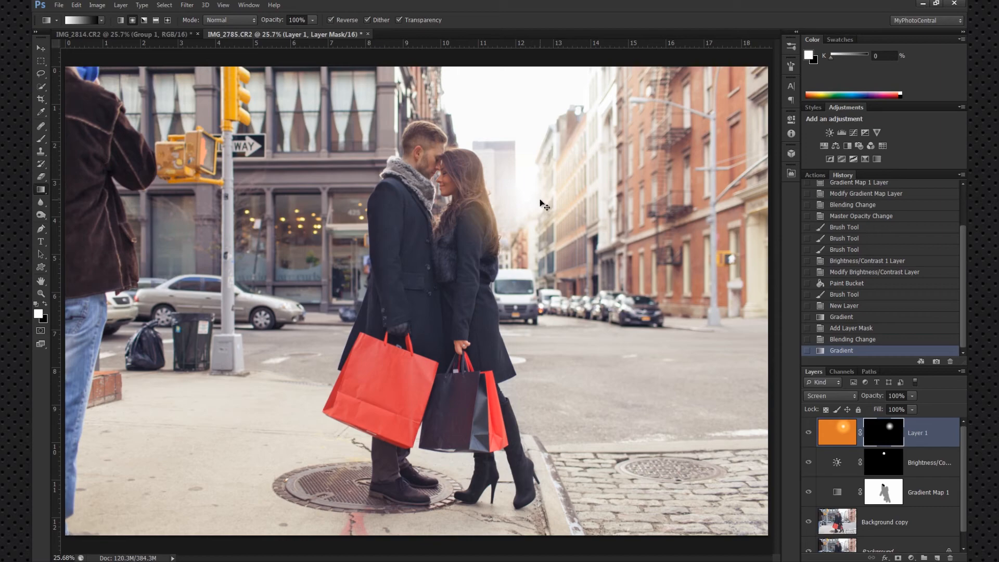
{"action": "key", "text": "ctrl+z"}
{"action": "left_click_drag", "start_coordinate": [527, 185], "coordinate": [511, 265]}
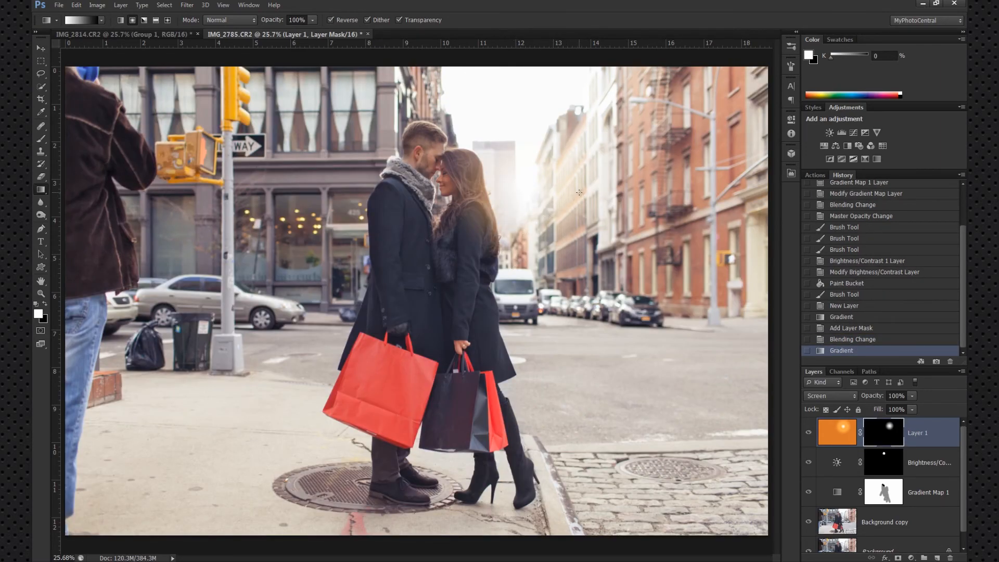
{"action": "key", "text": "ctrl+z"}
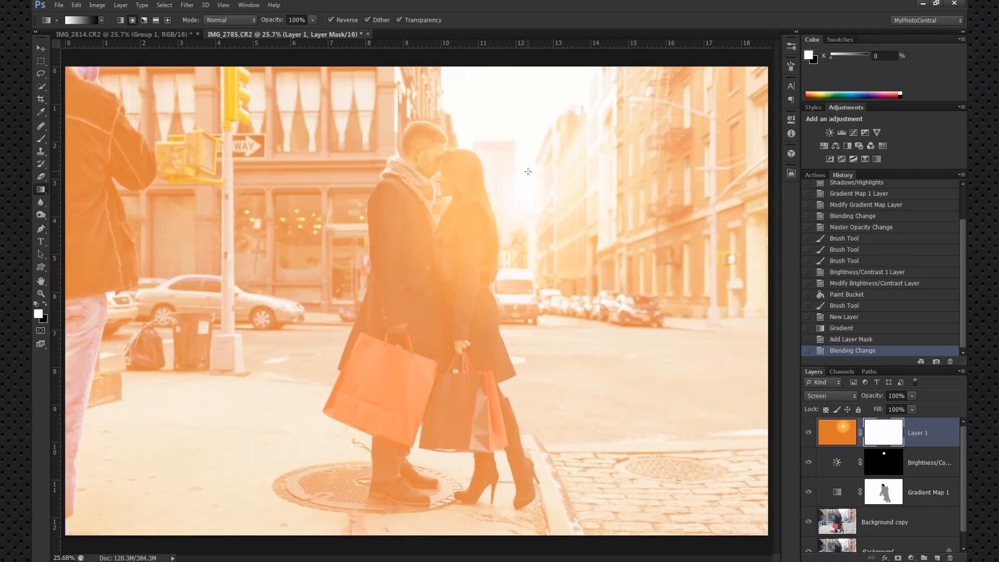
{"action": "left_click_drag", "start_coordinate": [530, 168], "coordinate": [501, 290]}
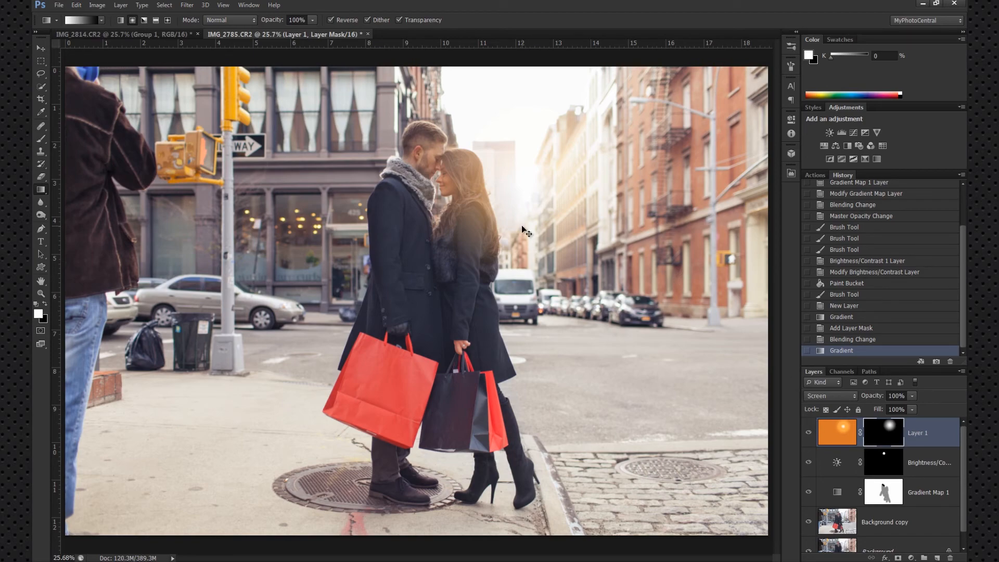
{"action": "key", "text": "ctrl+z"}
{"action": "left_click_drag", "start_coordinate": [534, 166], "coordinate": [520, 288]}
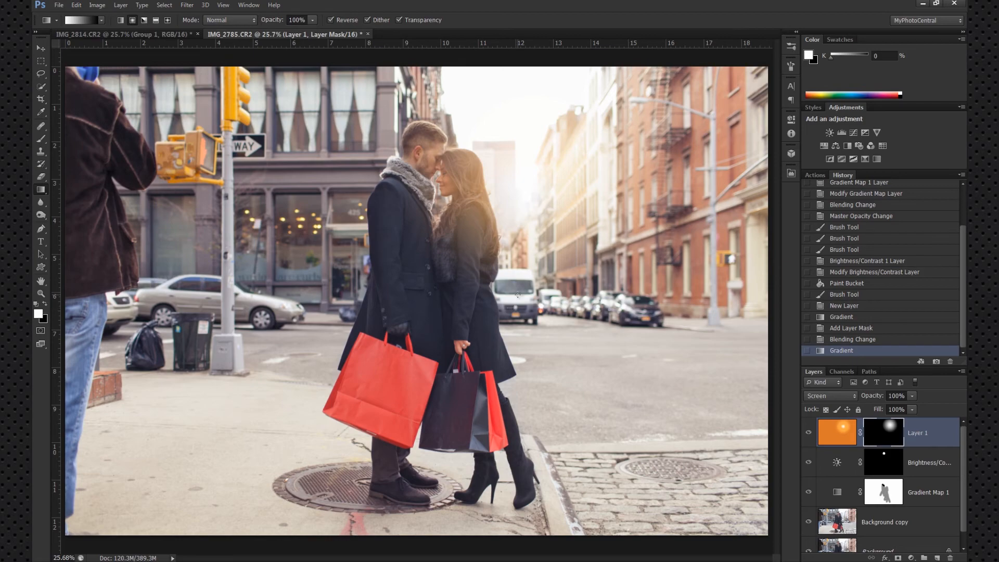
Paint black on the Layer 1 mask over the couple with a large brush at 63% opacity to reduce the glow on them.
{"action": "left_click", "coordinate": [40, 139]}
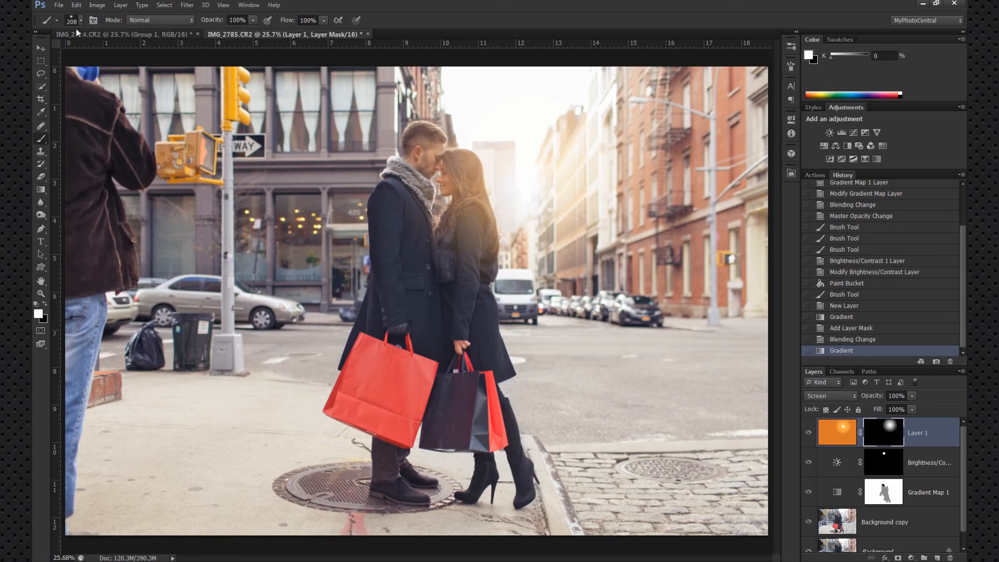
{"action": "mouse_move", "coordinate": [478, 203]}
{"action": "left_mouse_down"}
{"action": "mouse_move", "coordinate": [478, 214]}
{"action": "mouse_move", "coordinate": [510, 223]}
{"action": "mouse_move", "coordinate": [523, 159]}
{"action": "left_mouse_up"}
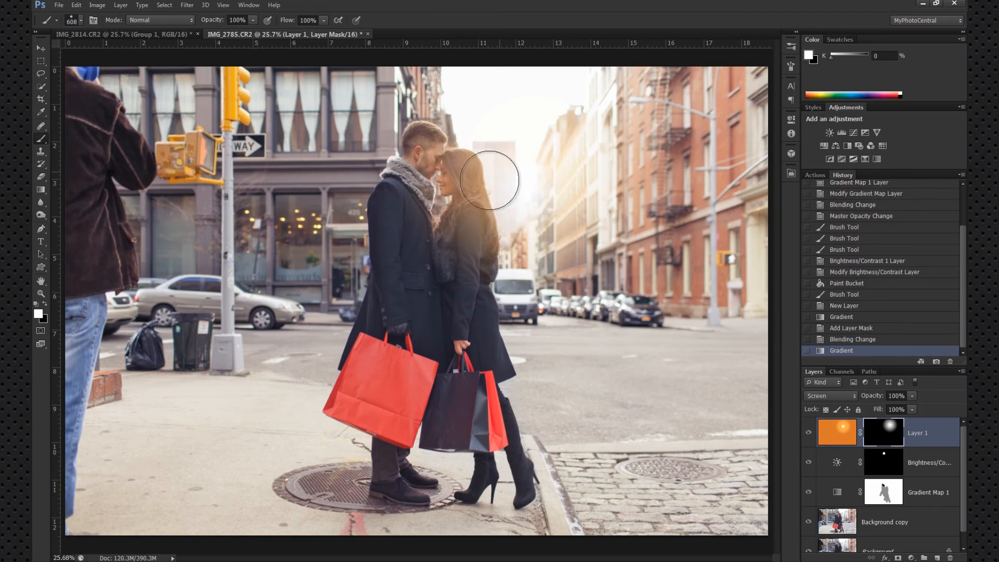
{"action": "key", "text": "x"}
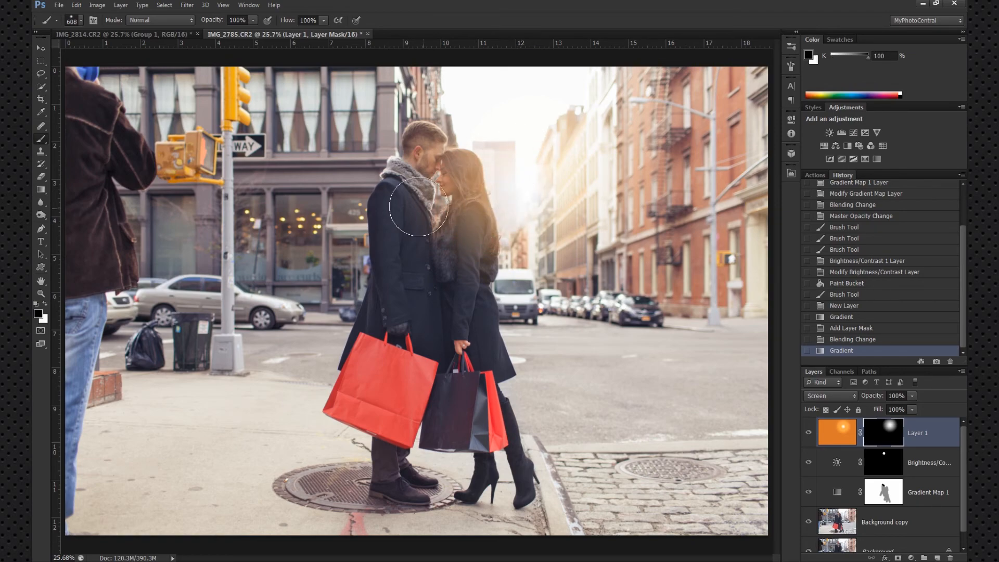
{"action": "mouse_move", "coordinate": [424, 156]}
{"action": "left_mouse_down"}
{"action": "mouse_move", "coordinate": [450, 172]}
{"action": "mouse_move", "coordinate": [474, 216]}
{"action": "left_mouse_up"}
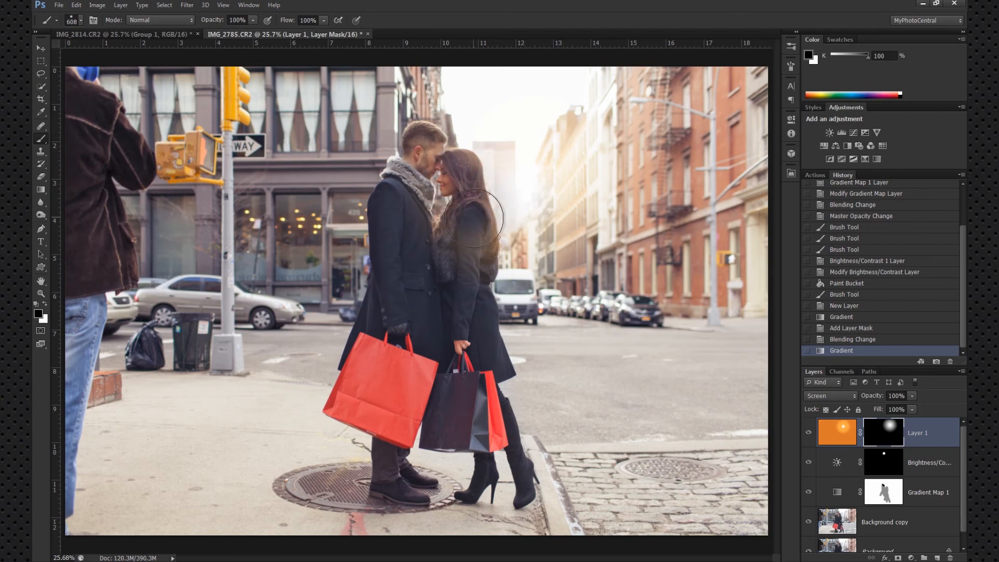
{"action": "key", "text": "ctrl+z"}
{"action": "left_click", "coordinate": [254, 20]}
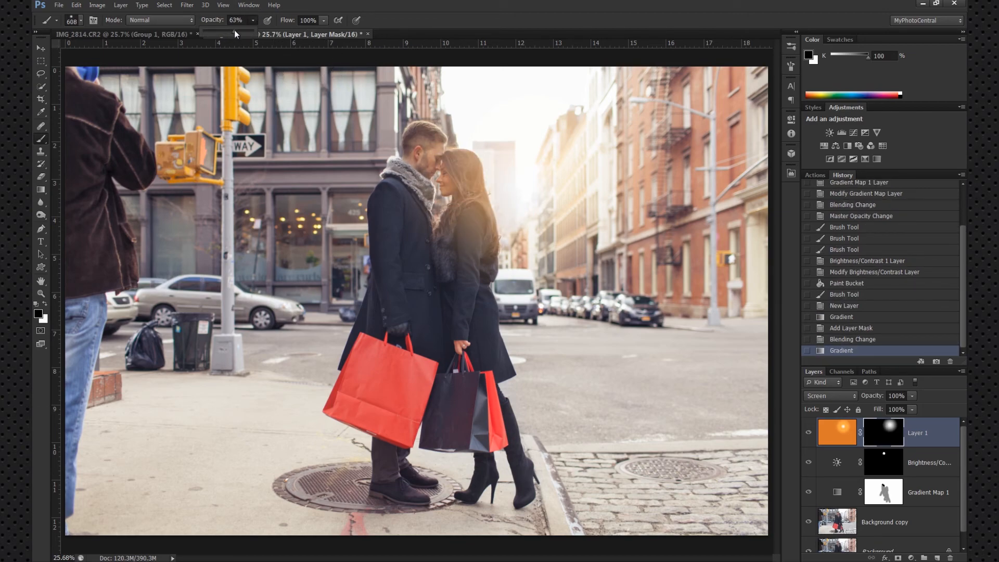
{"action": "left_click", "coordinate": [417, 155]}
{"action": "mouse_move", "coordinate": [429, 170]}
{"action": "left_mouse_down"}
{"action": "mouse_move", "coordinate": [454, 196]}
{"action": "mouse_move", "coordinate": [532, 218]}
{"action": "mouse_move", "coordinate": [494, 185]}
{"action": "mouse_move", "coordinate": [437, 206]}
{"action": "mouse_move", "coordinate": [493, 213]}
{"action": "mouse_move", "coordinate": [382, 164]}
{"action": "mouse_move", "coordinate": [406, 192]}
{"action": "mouse_move", "coordinate": [427, 264]}
{"action": "left_mouse_up"}
{"action": "key", "text": "ctrl+z"}
{"action": "mouse_move", "coordinate": [447, 305]}
{"action": "left_mouse_down"}
{"action": "mouse_move", "coordinate": [390, 174]}
{"action": "mouse_move", "coordinate": [458, 276]}
{"action": "left_mouse_up"}
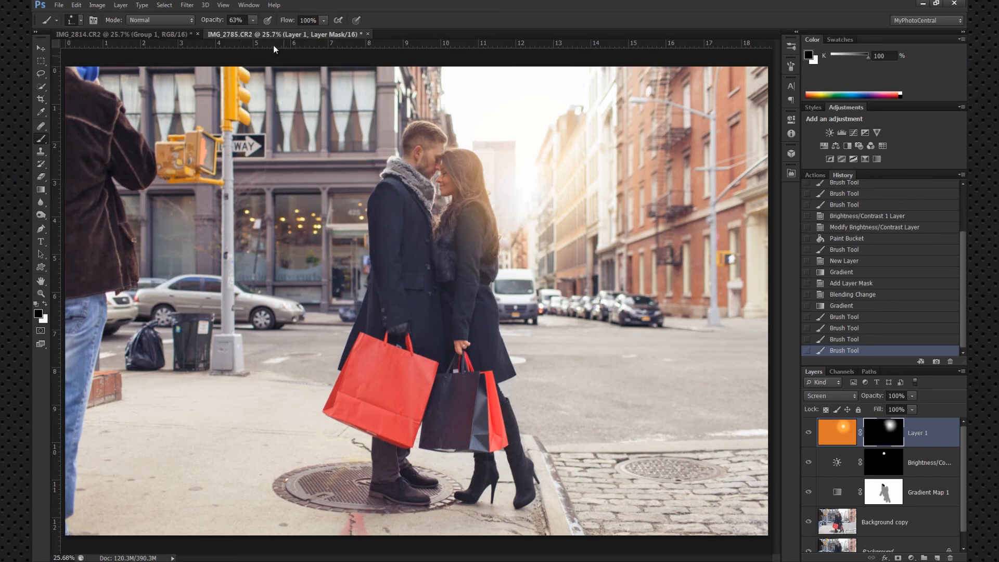
Lower the brush opacity to 30% and paint black over the couple's heads and shoulders on the Layer 1 mask.
{"action": "left_click", "coordinate": [253, 20]}
{"action": "left_click_drag", "start_coordinate": [255, 31], "coordinate": [238, 31]}
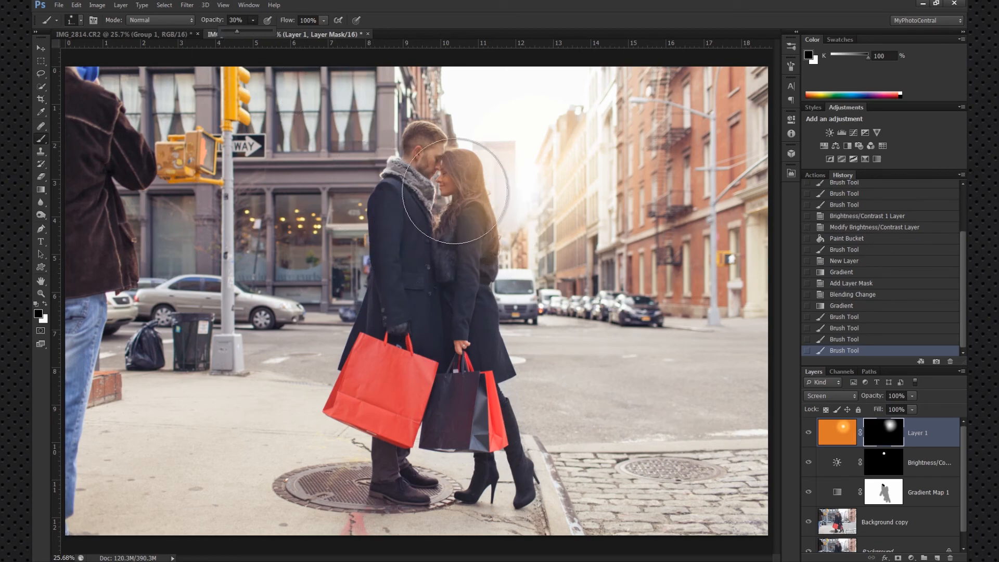
{"action": "left_click_drag", "start_coordinate": [456, 194], "coordinate": [442, 192]}
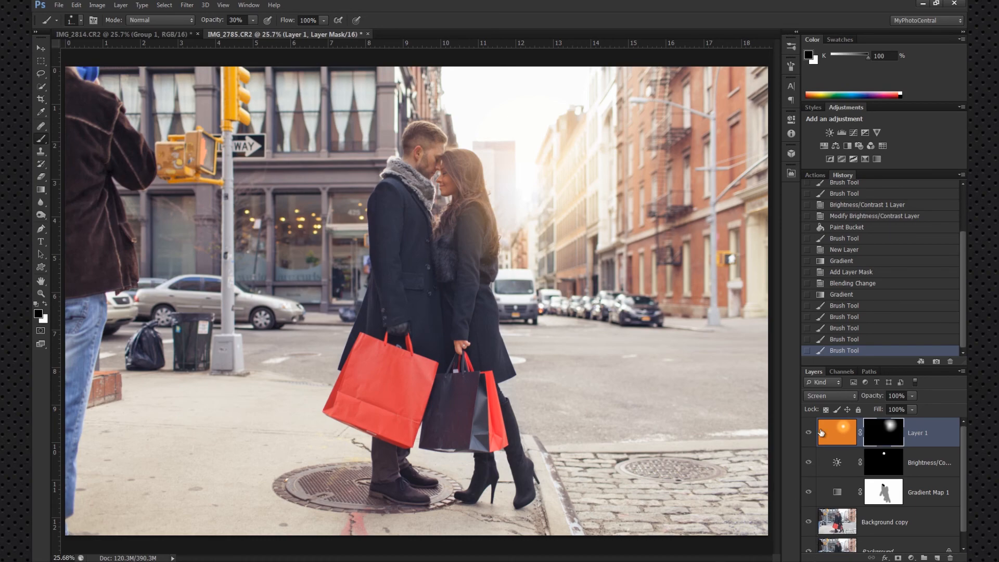
Compare the photo with and without the orange glow of Layer 1.
{"action": "left_click", "coordinate": [809, 430]}
{"action": "left_click", "coordinate": [808, 430]}
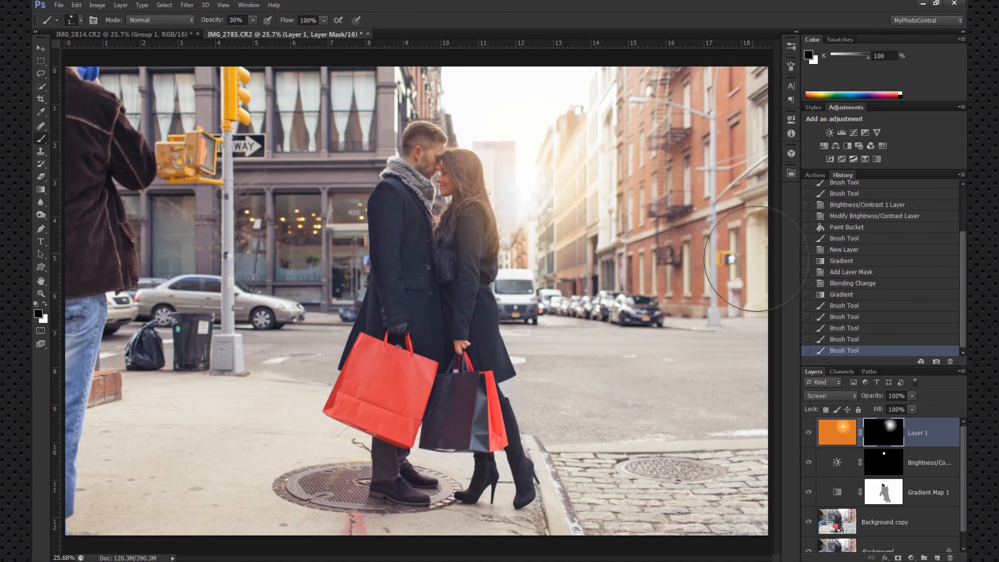
{"action": "left_click", "coordinate": [811, 430]}
{"action": "left_click", "coordinate": [810, 431]}
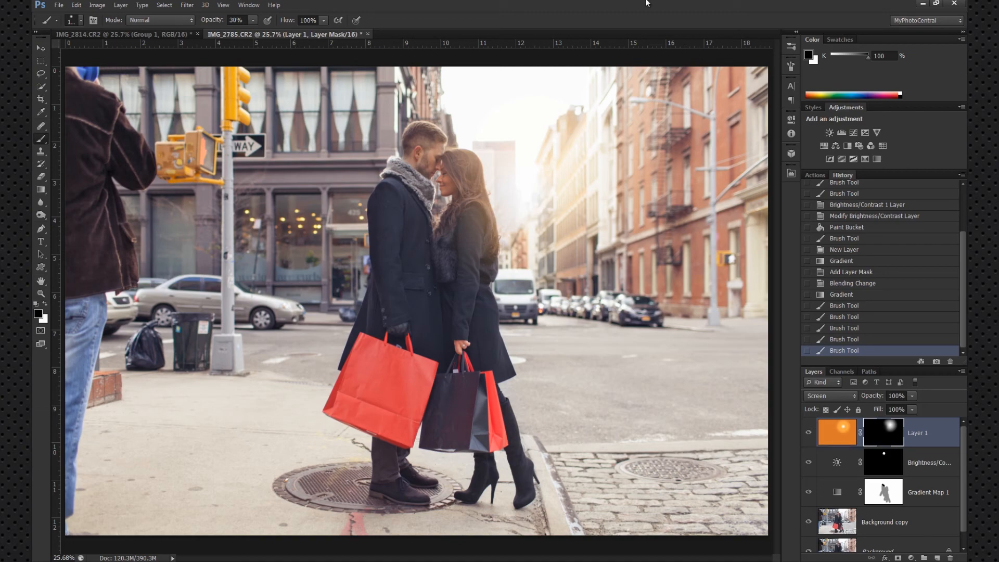
Crop away the photo's left side in two passes, removing the bystander and the traffic light pole, to about 13 in wide.
{"action": "left_click", "coordinate": [40, 99]}
{"action": "left_click_drag", "start_coordinate": [67, 126], "coordinate": [167, 150]}
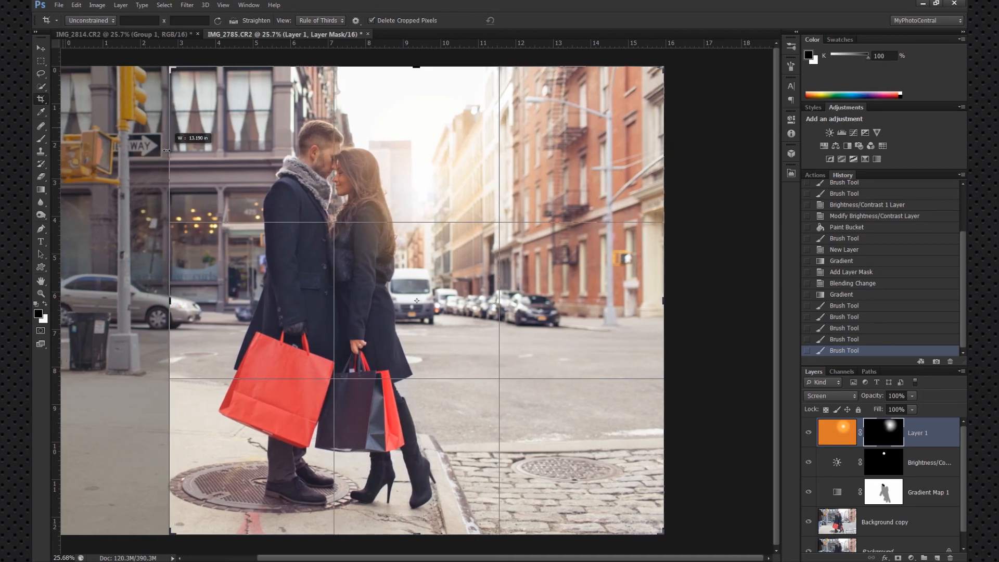
{"action": "left_click_drag", "start_coordinate": [167, 150], "coordinate": [113, 151]}
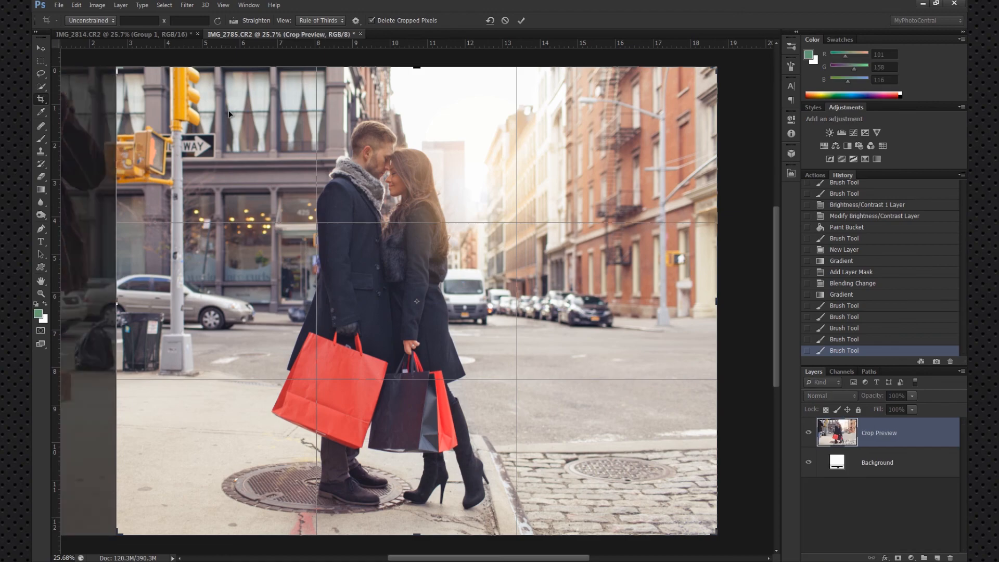
{"action": "left_click", "coordinate": [521, 21]}
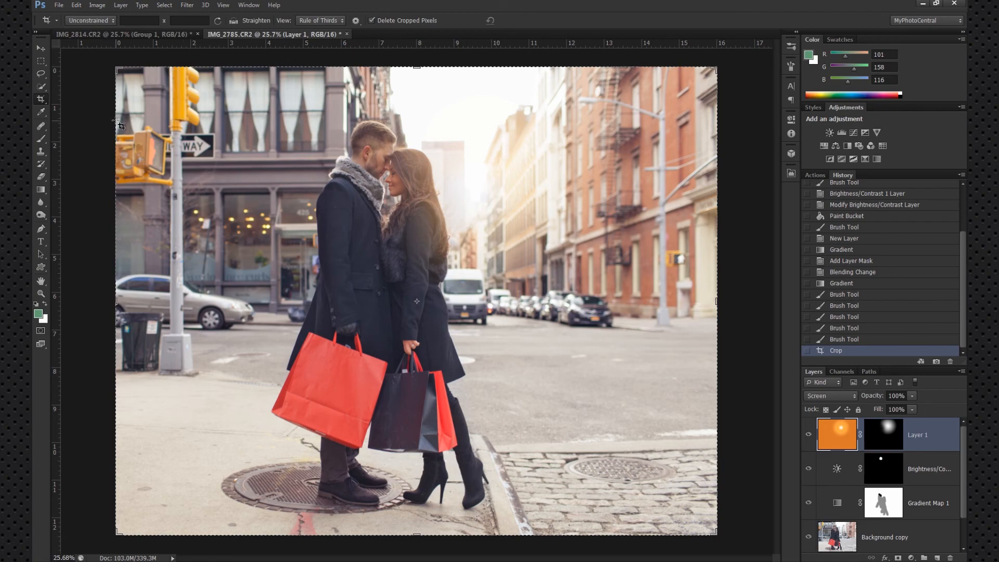
{"action": "left_click_drag", "start_coordinate": [120, 125], "coordinate": [167, 125]}
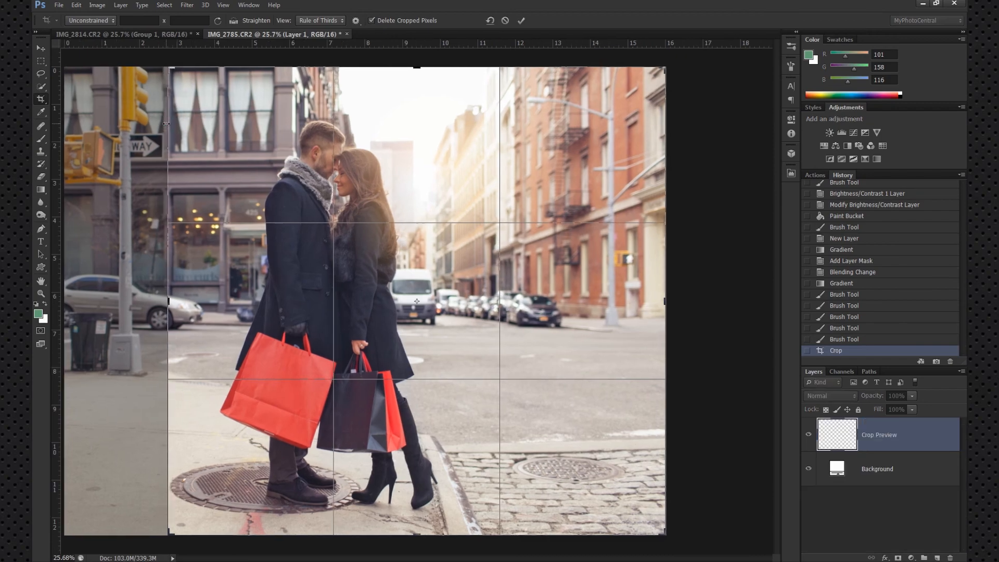
{"action": "left_click", "coordinate": [521, 21]}
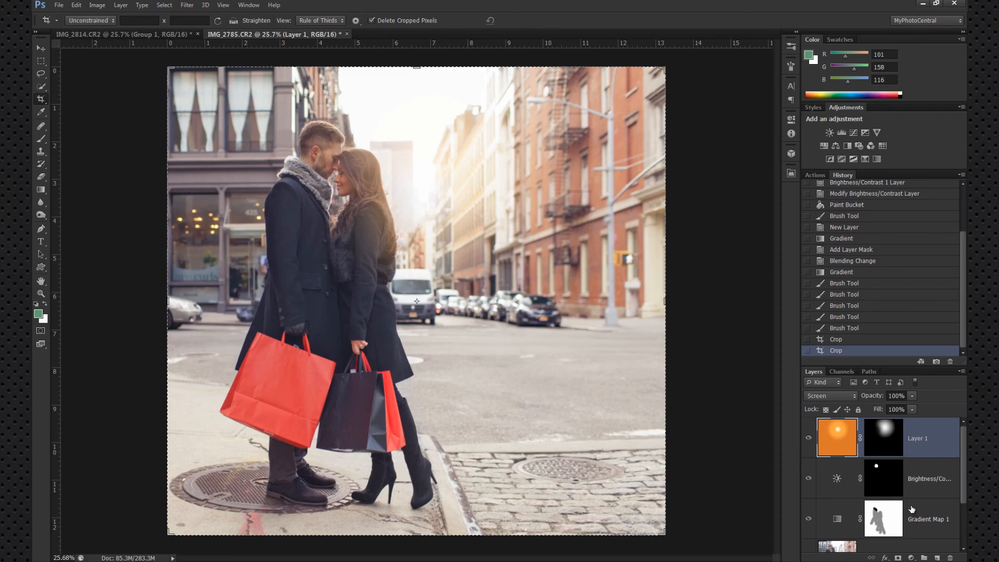
Create a new layer group at the top of the stack and try to move the layers above the Background into it.
{"action": "scroll", "coordinate": [911, 509], "scroll_direction": "down", "scroll_amount": 2}
{"action": "scroll", "coordinate": [912, 504], "scroll_direction": "up", "scroll_amount": 2}
{"action": "left_click", "coordinate": [924, 557]}
{"action": "left_click", "coordinate": [926, 458]}
{"action": "left_click", "coordinate": [927, 498], "text": "ctrl"}
{"action": "left_click", "coordinate": [928, 526], "text": "ctrl"}
{"action": "scroll", "coordinate": [940, 509], "scroll_direction": "down", "scroll_amount": 4}
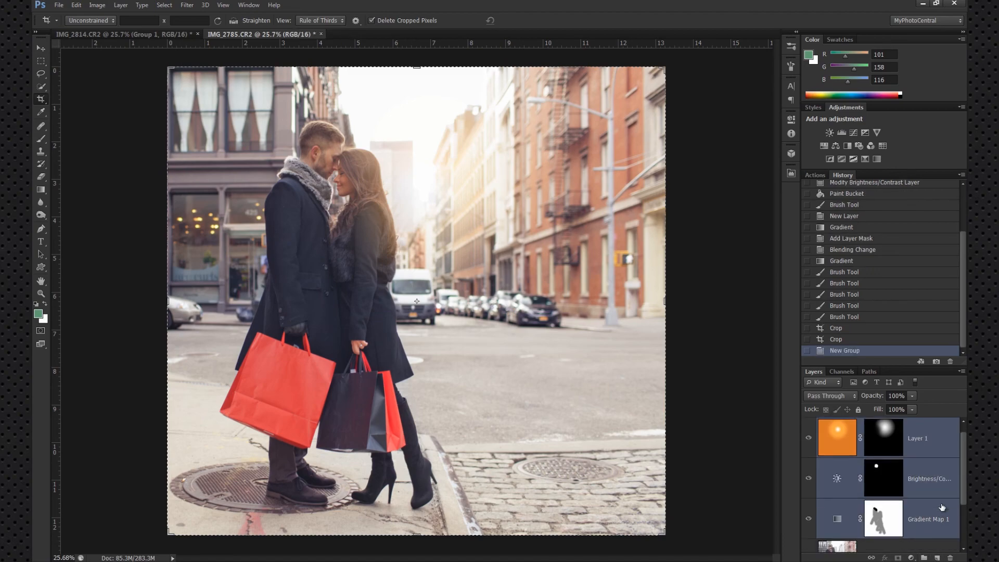
{"action": "scroll", "coordinate": [919, 468], "scroll_direction": "up", "scroll_amount": 4}
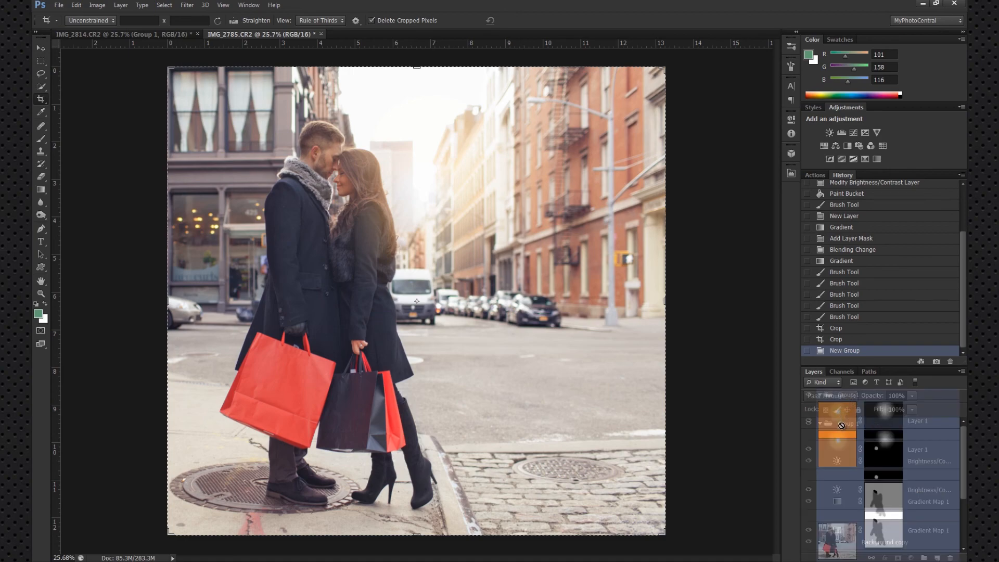
{"action": "left_click", "coordinate": [824, 424]}
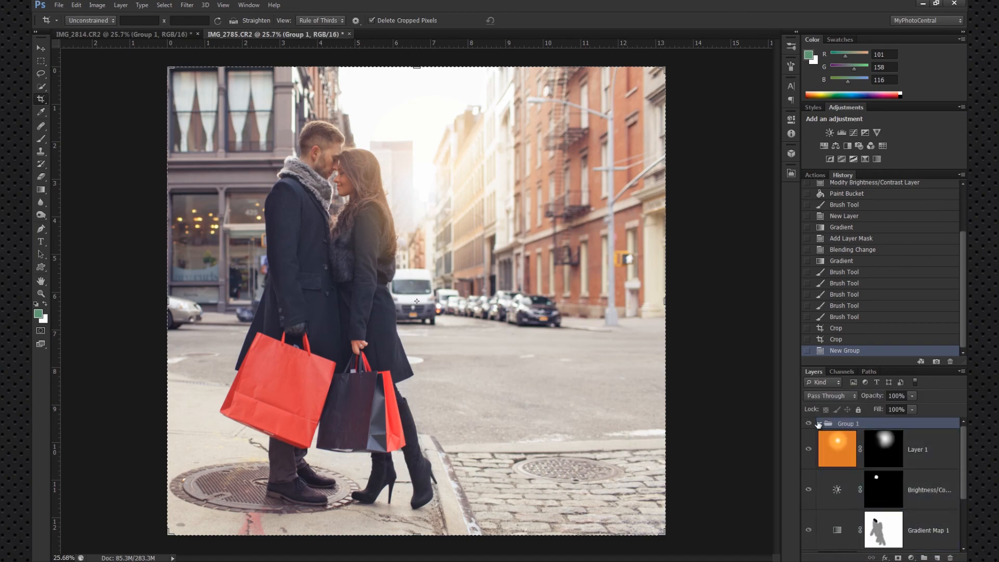
Move Layer 1, the Brightness/Contrast layer, Gradient Map 1 and Background copy into Group 1, and collapse the group.
{"action": "left_click", "coordinate": [916, 450]}
{"action": "left_click", "coordinate": [938, 489], "text": "ctrl"}
{"action": "left_click", "coordinate": [922, 537], "text": "ctrl"}
{"action": "scroll", "coordinate": [931, 523], "scroll_direction": "down", "scroll_amount": 2}
{"action": "left_click", "coordinate": [921, 520], "text": "ctrl"}
{"action": "scroll", "coordinate": [921, 515], "scroll_direction": "up", "scroll_amount": 2}
{"action": "left_click_drag", "start_coordinate": [919, 450], "coordinate": [869, 426]}
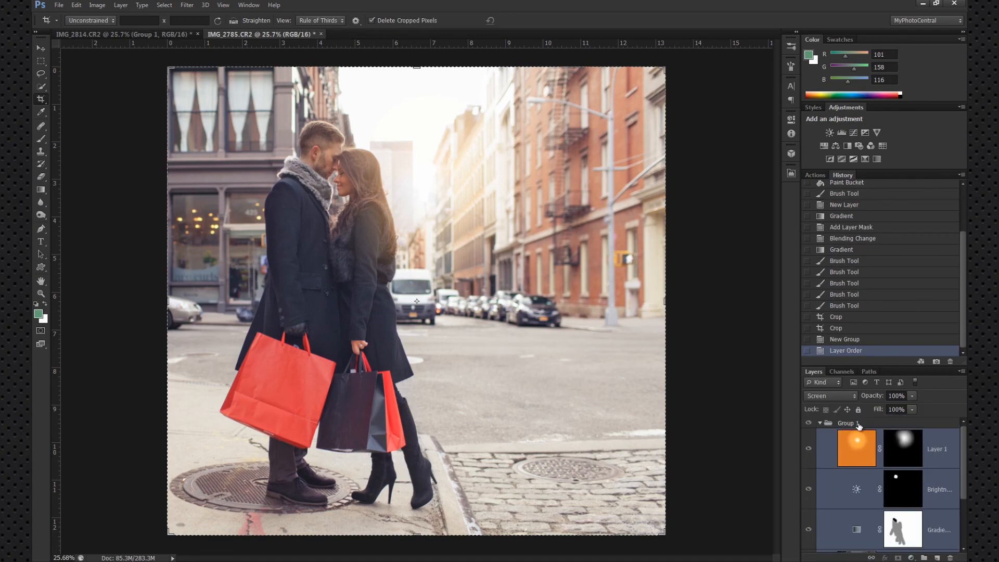
{"action": "left_click", "coordinate": [821, 424]}
Compare the photo with and without the edits in Group 1, leaving the group visible.
{"action": "left_click", "coordinate": [809, 424]}
{"action": "key", "text": "m"}
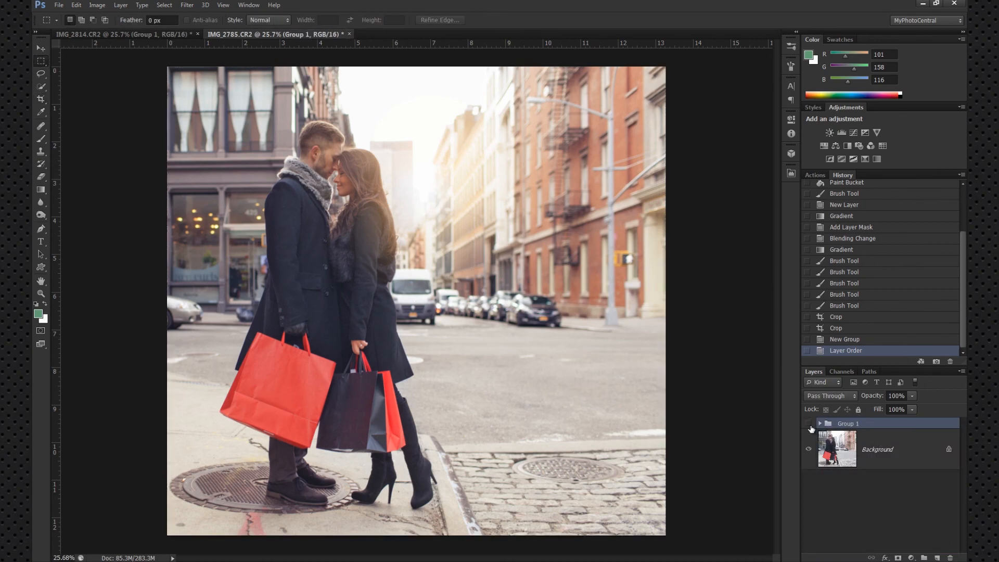
{"action": "left_click", "coordinate": [809, 423]}
{"action": "left_click", "coordinate": [810, 425]}
{"action": "left_click", "coordinate": [810, 424]}
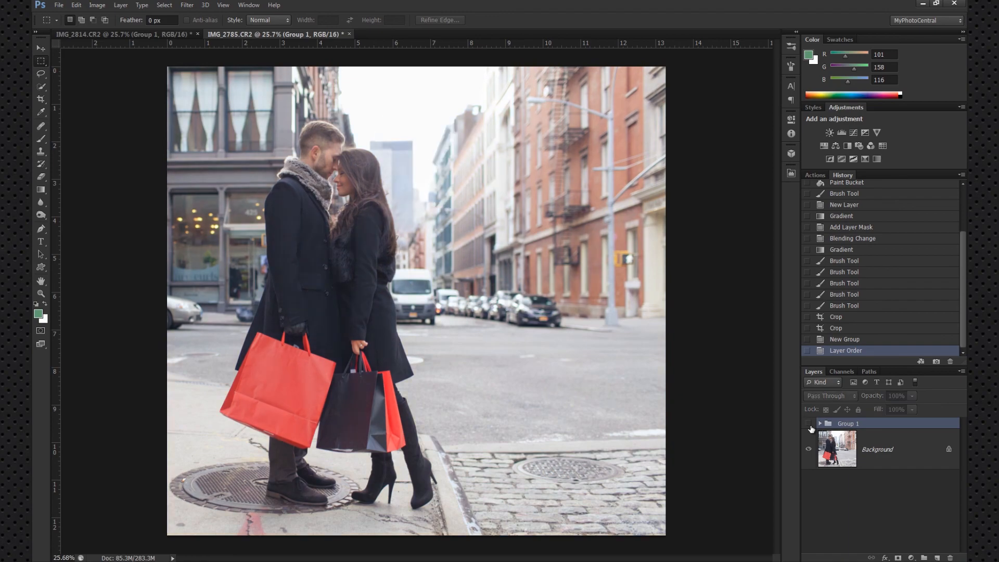
{"action": "left_click", "coordinate": [809, 423]}
{"action": "left_click", "coordinate": [809, 422]}
{"action": "left_click", "coordinate": [808, 422]}
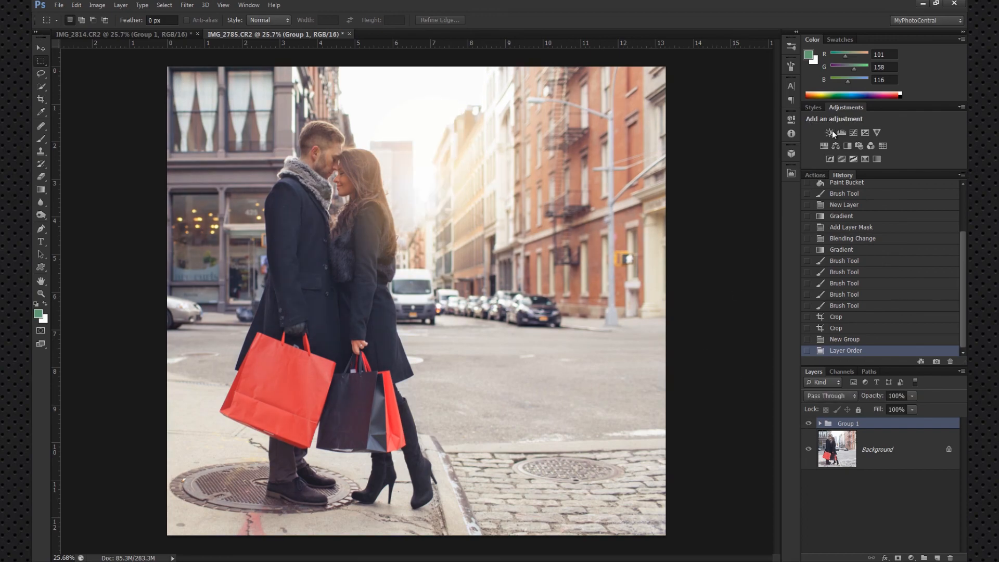
Add a Brightness/Contrast adjustment above Group 1 with contrast 20, and compare the photo with and without it.
{"action": "left_click", "coordinate": [831, 131]}
{"action": "left_click_drag", "start_coordinate": [708, 191], "coordinate": [714, 190]}
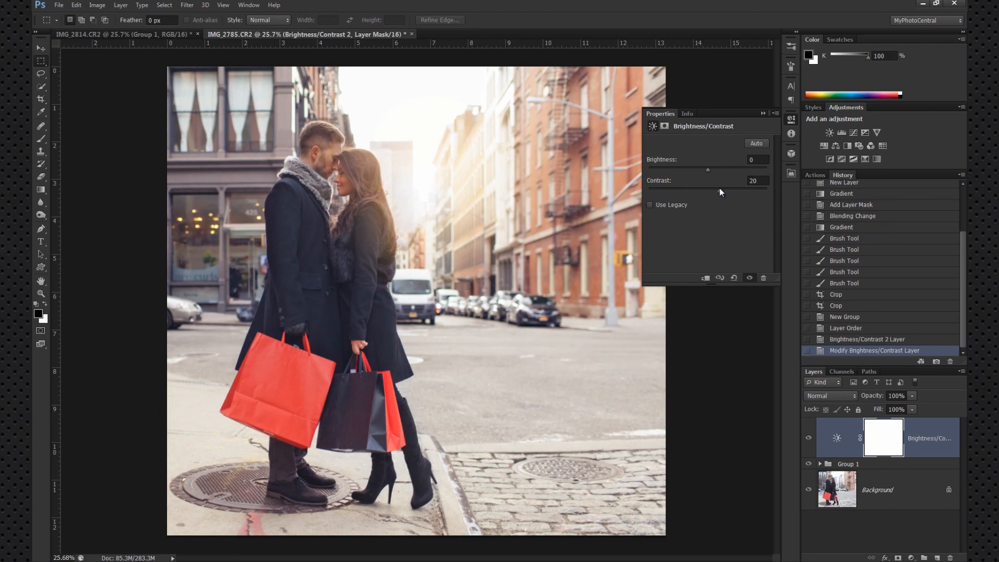
{"action": "left_click", "coordinate": [793, 119]}
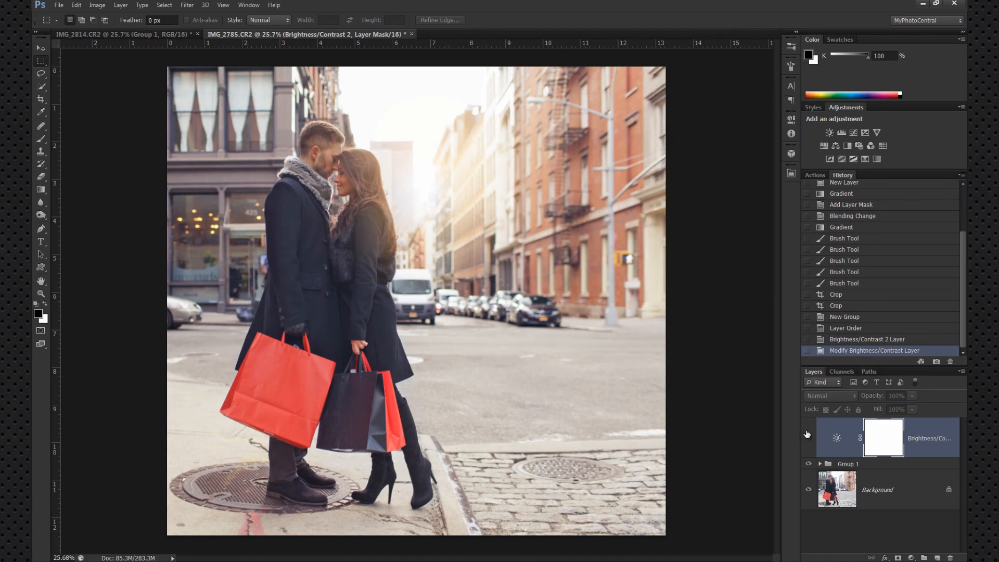
{"action": "left_click", "coordinate": [808, 434]}
{"action": "left_click", "coordinate": [807, 434]}
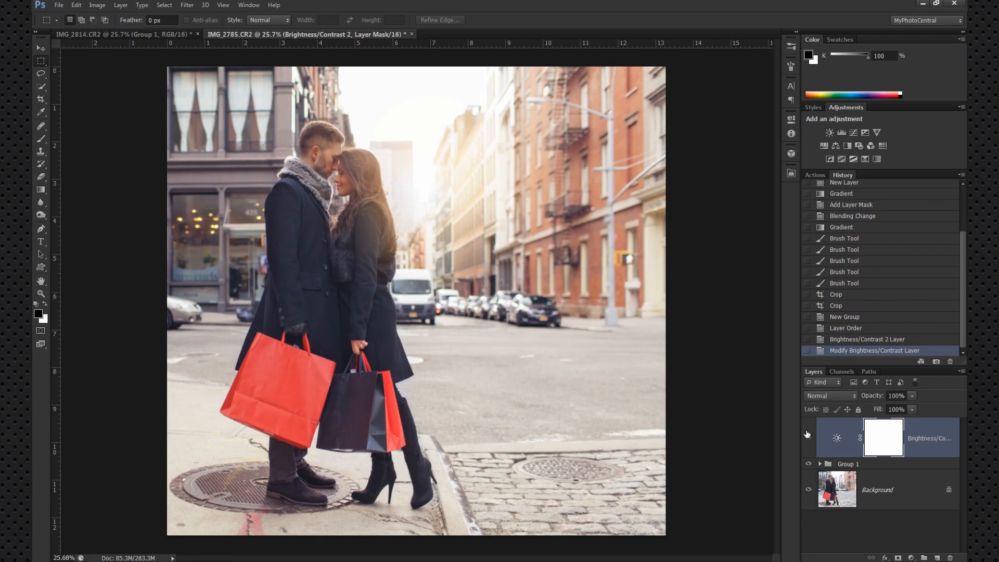